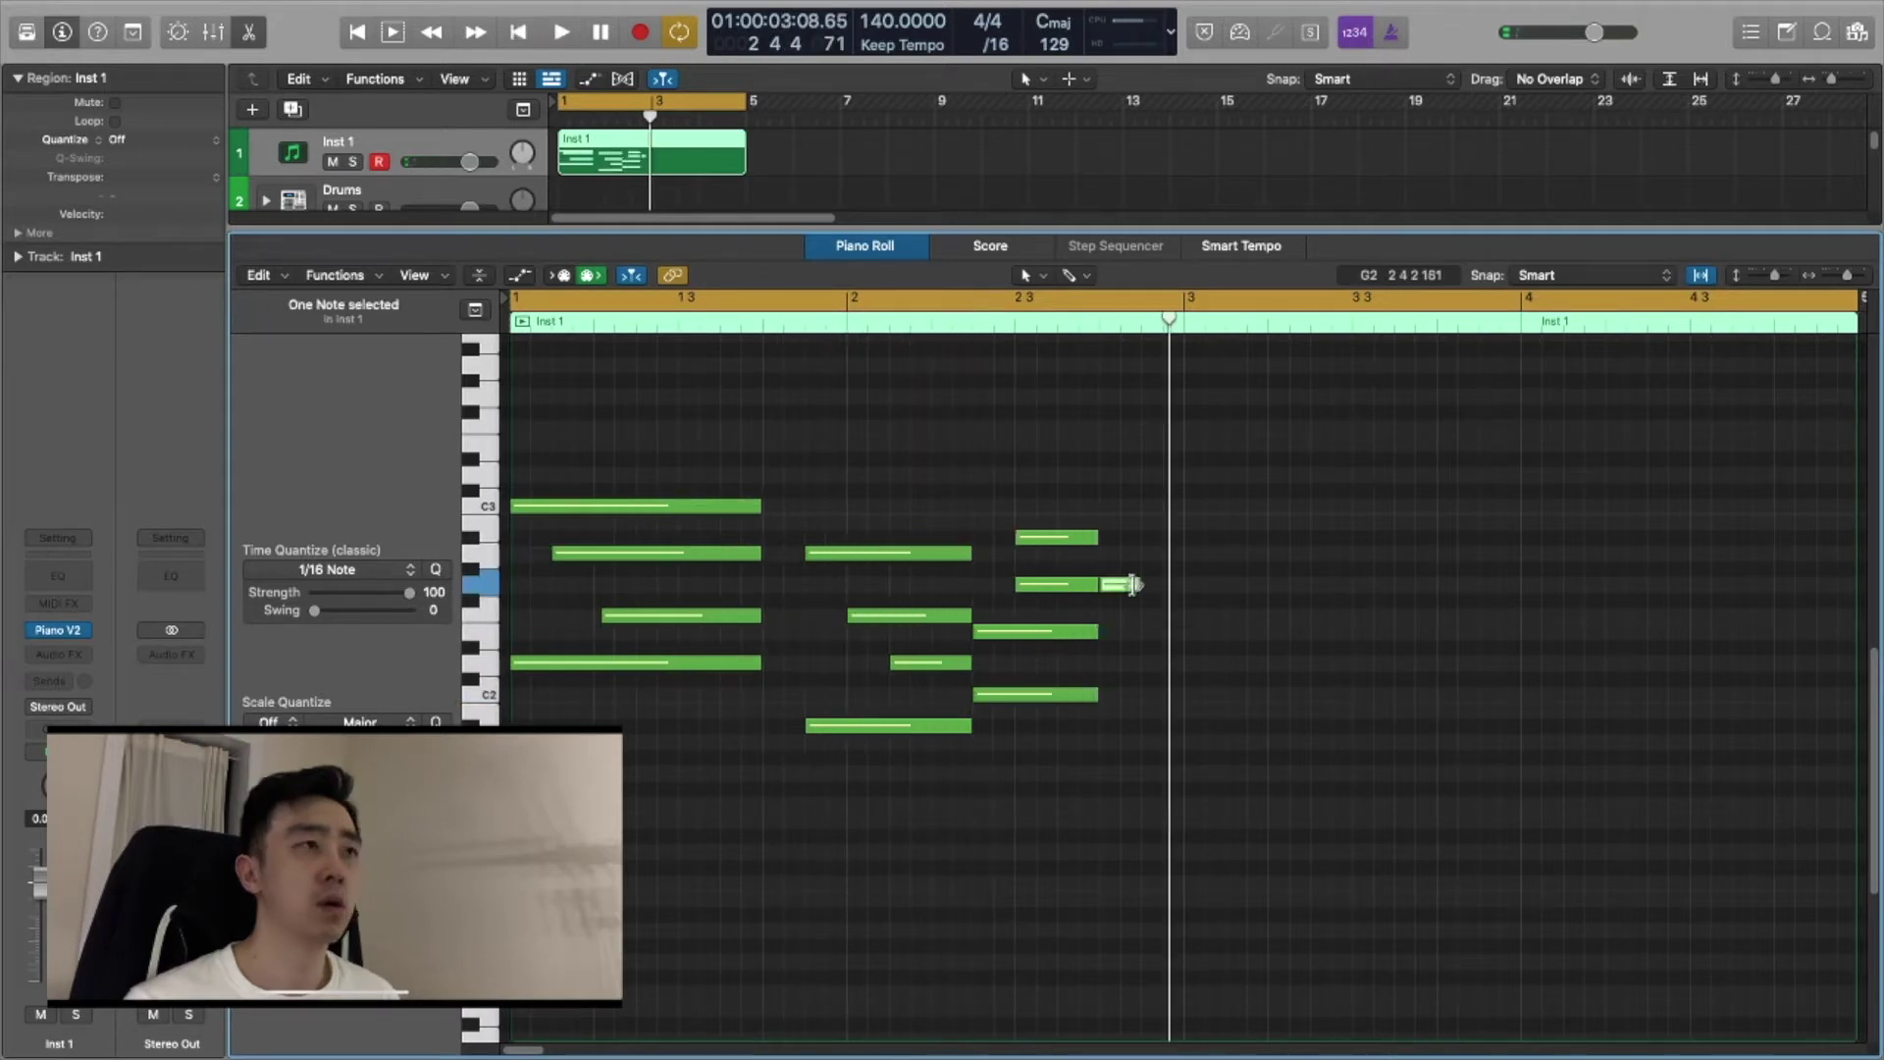
# Lengthen the final G2 note so it ends at bar 3 and play back the progression.
pyautogui.moveTo(1128, 585); pyautogui.dragTo(1183, 594)
pyautogui.click(1312, 668)
pyautogui.press('space')
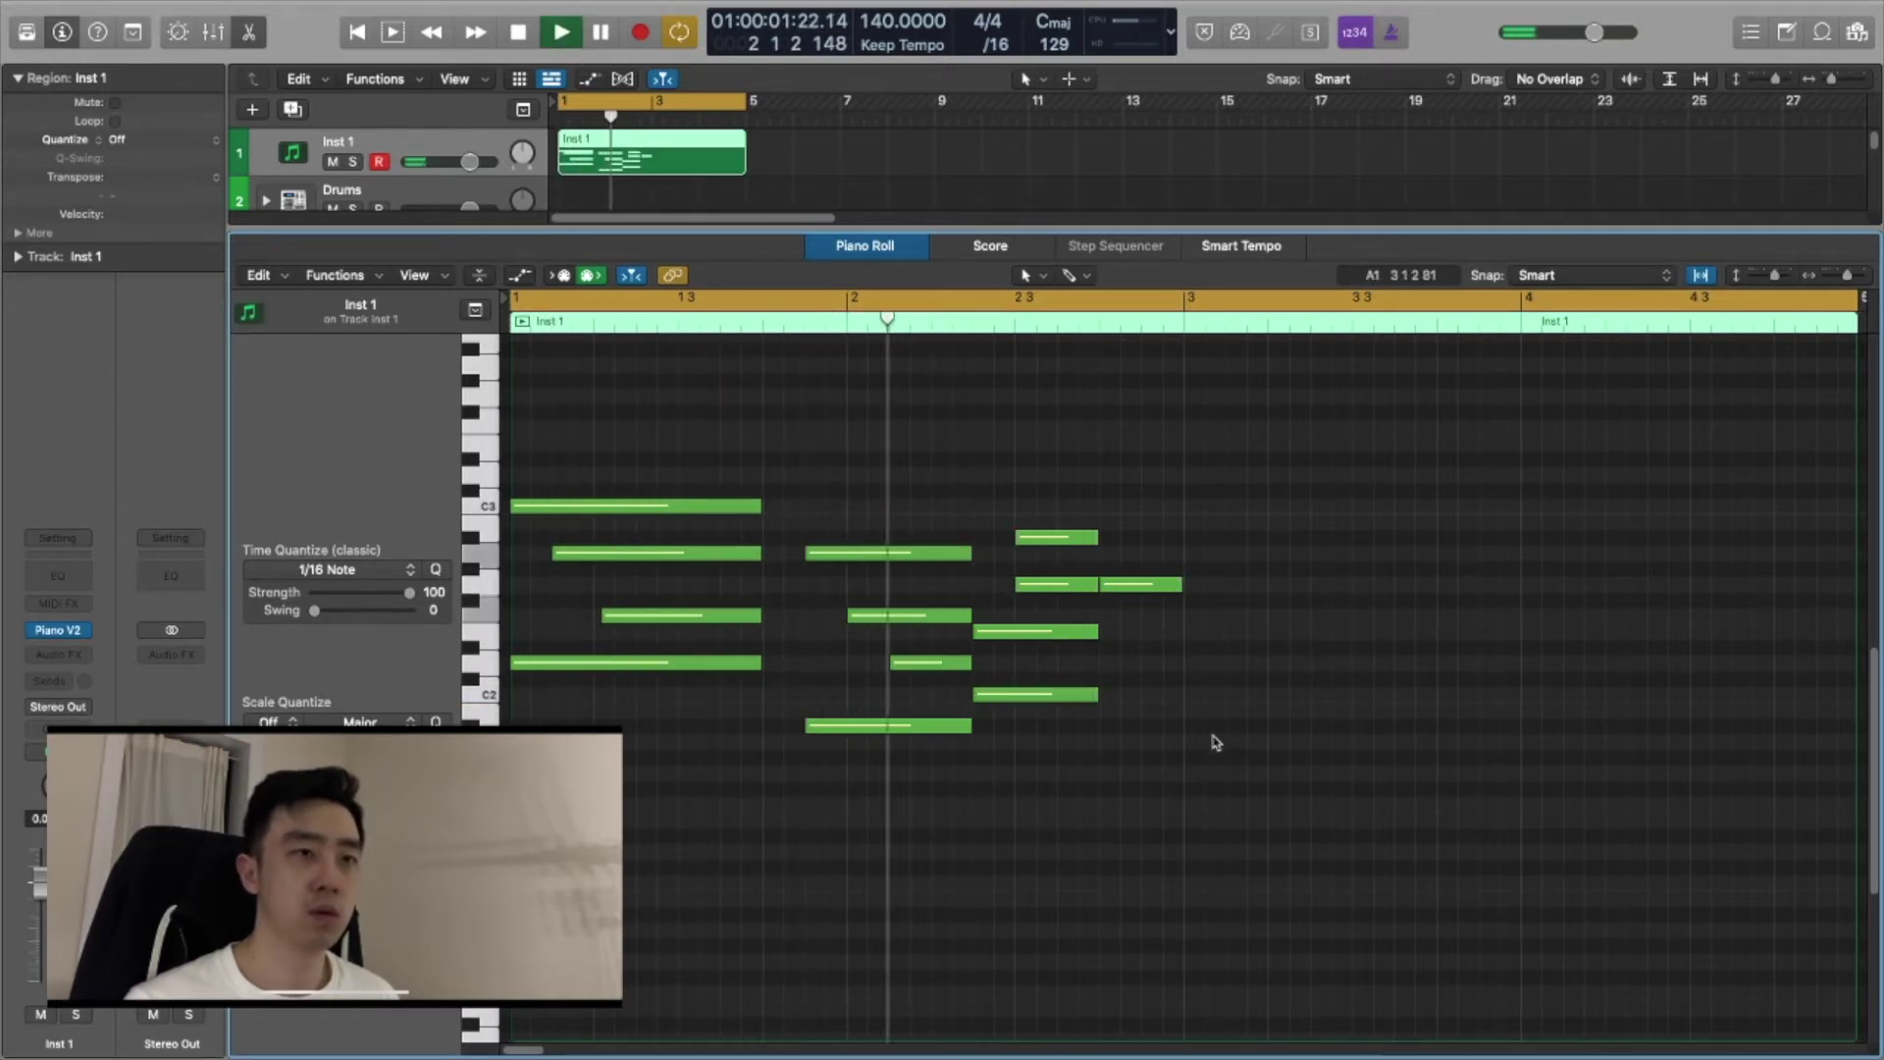
pyautogui.press('space')
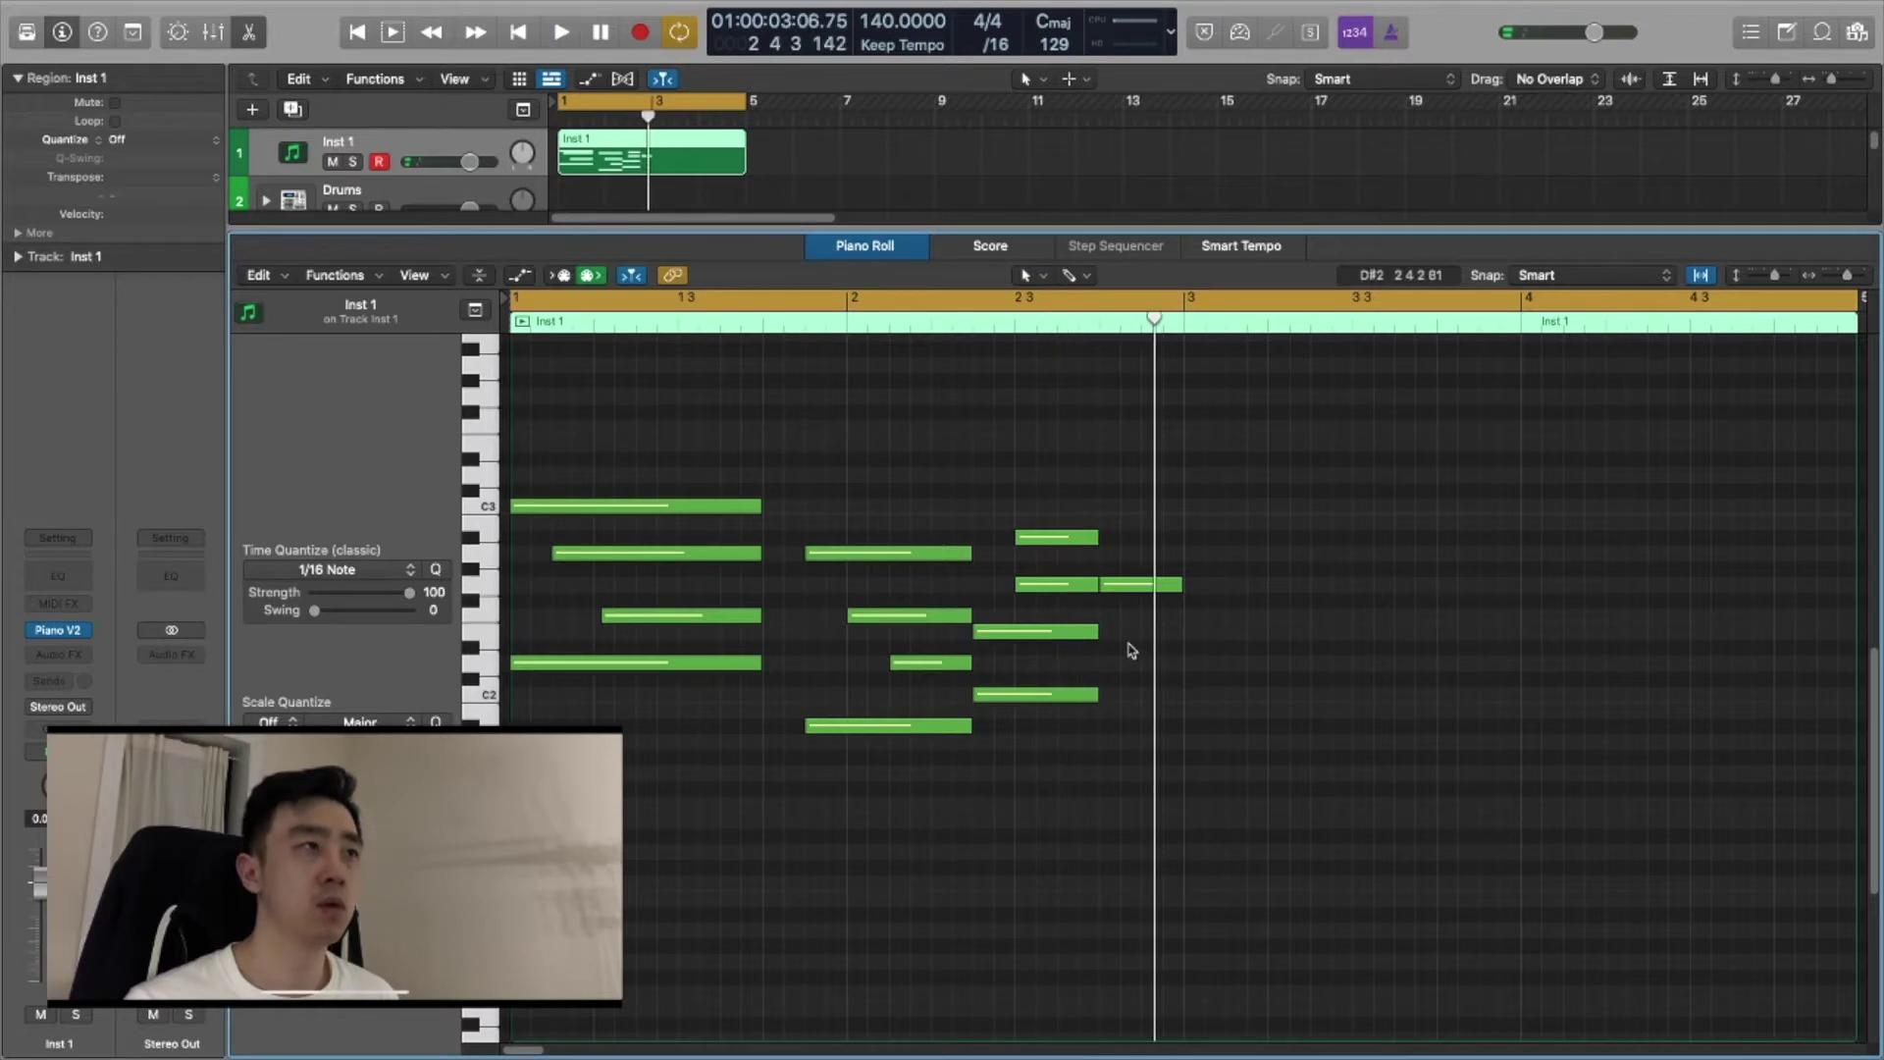
# Try a D2 note beneath the final G2 note and listen to the progression.
pyautogui.press('space')
pyautogui.click(1281, 699)
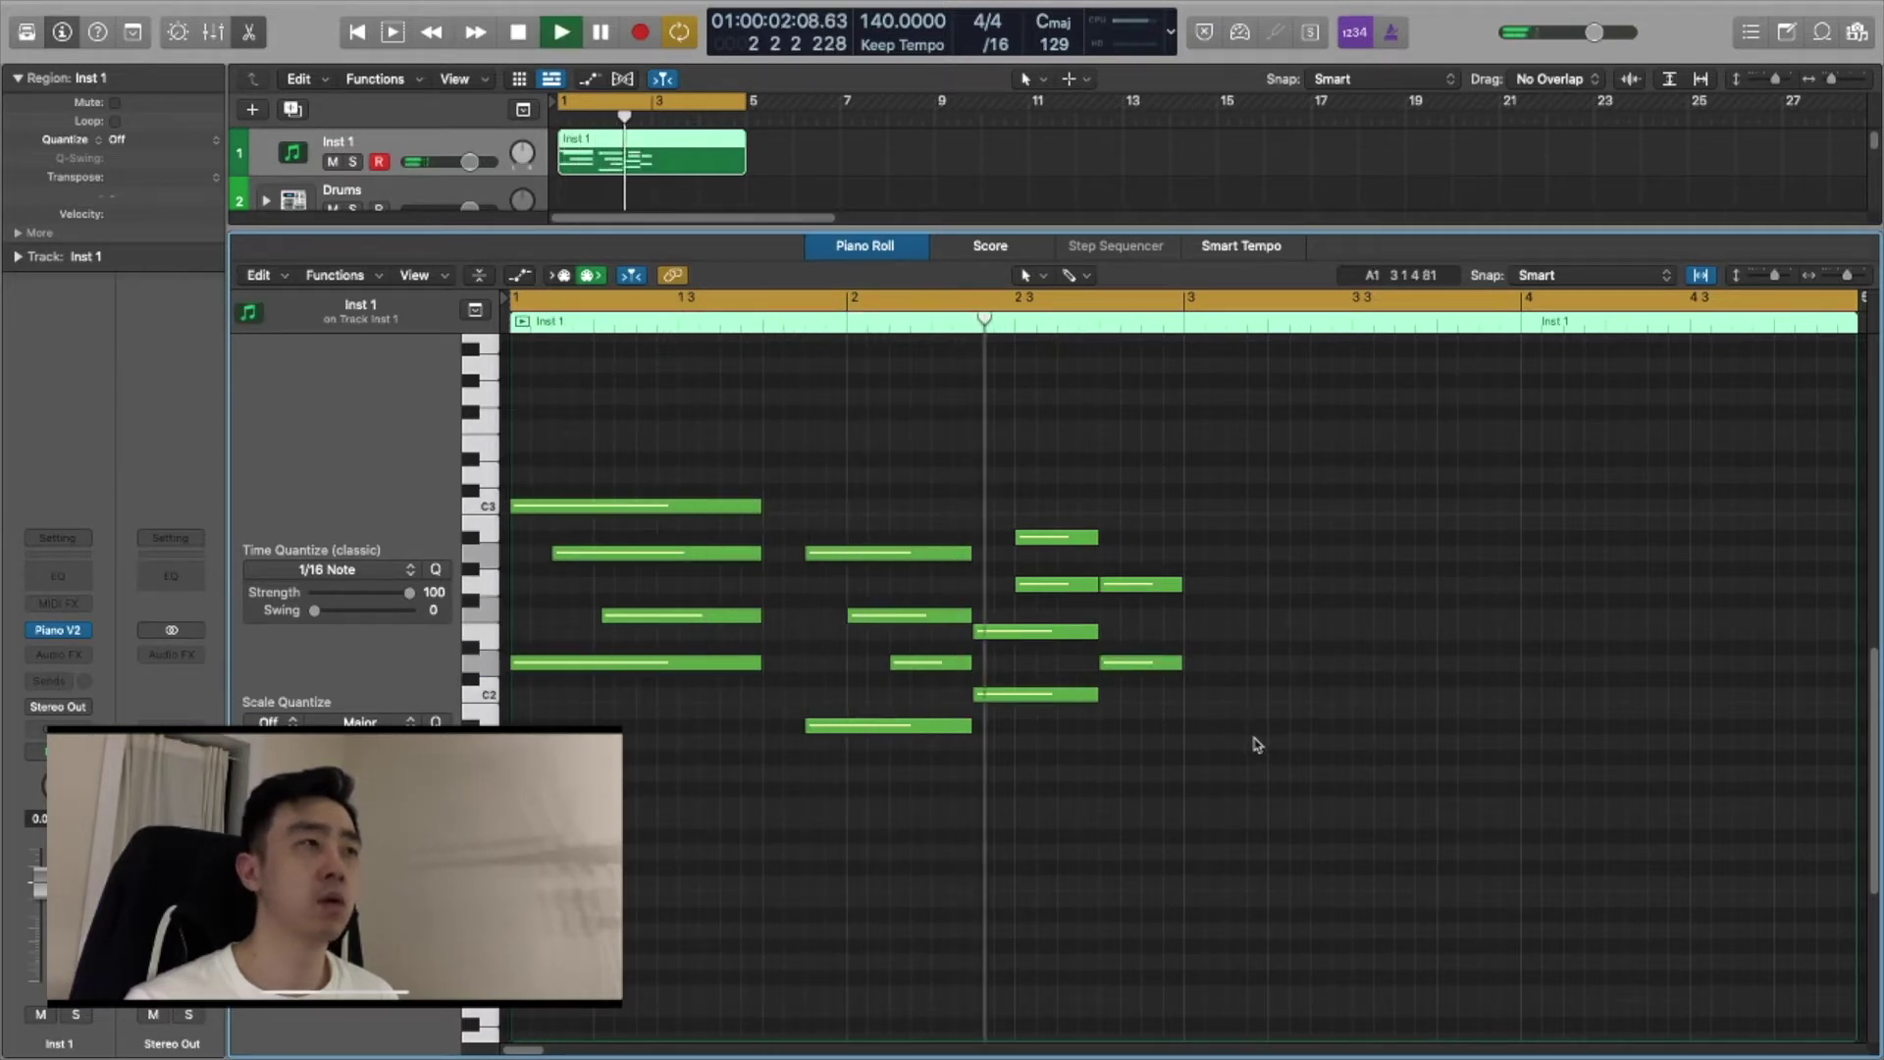
pyautogui.press('space')
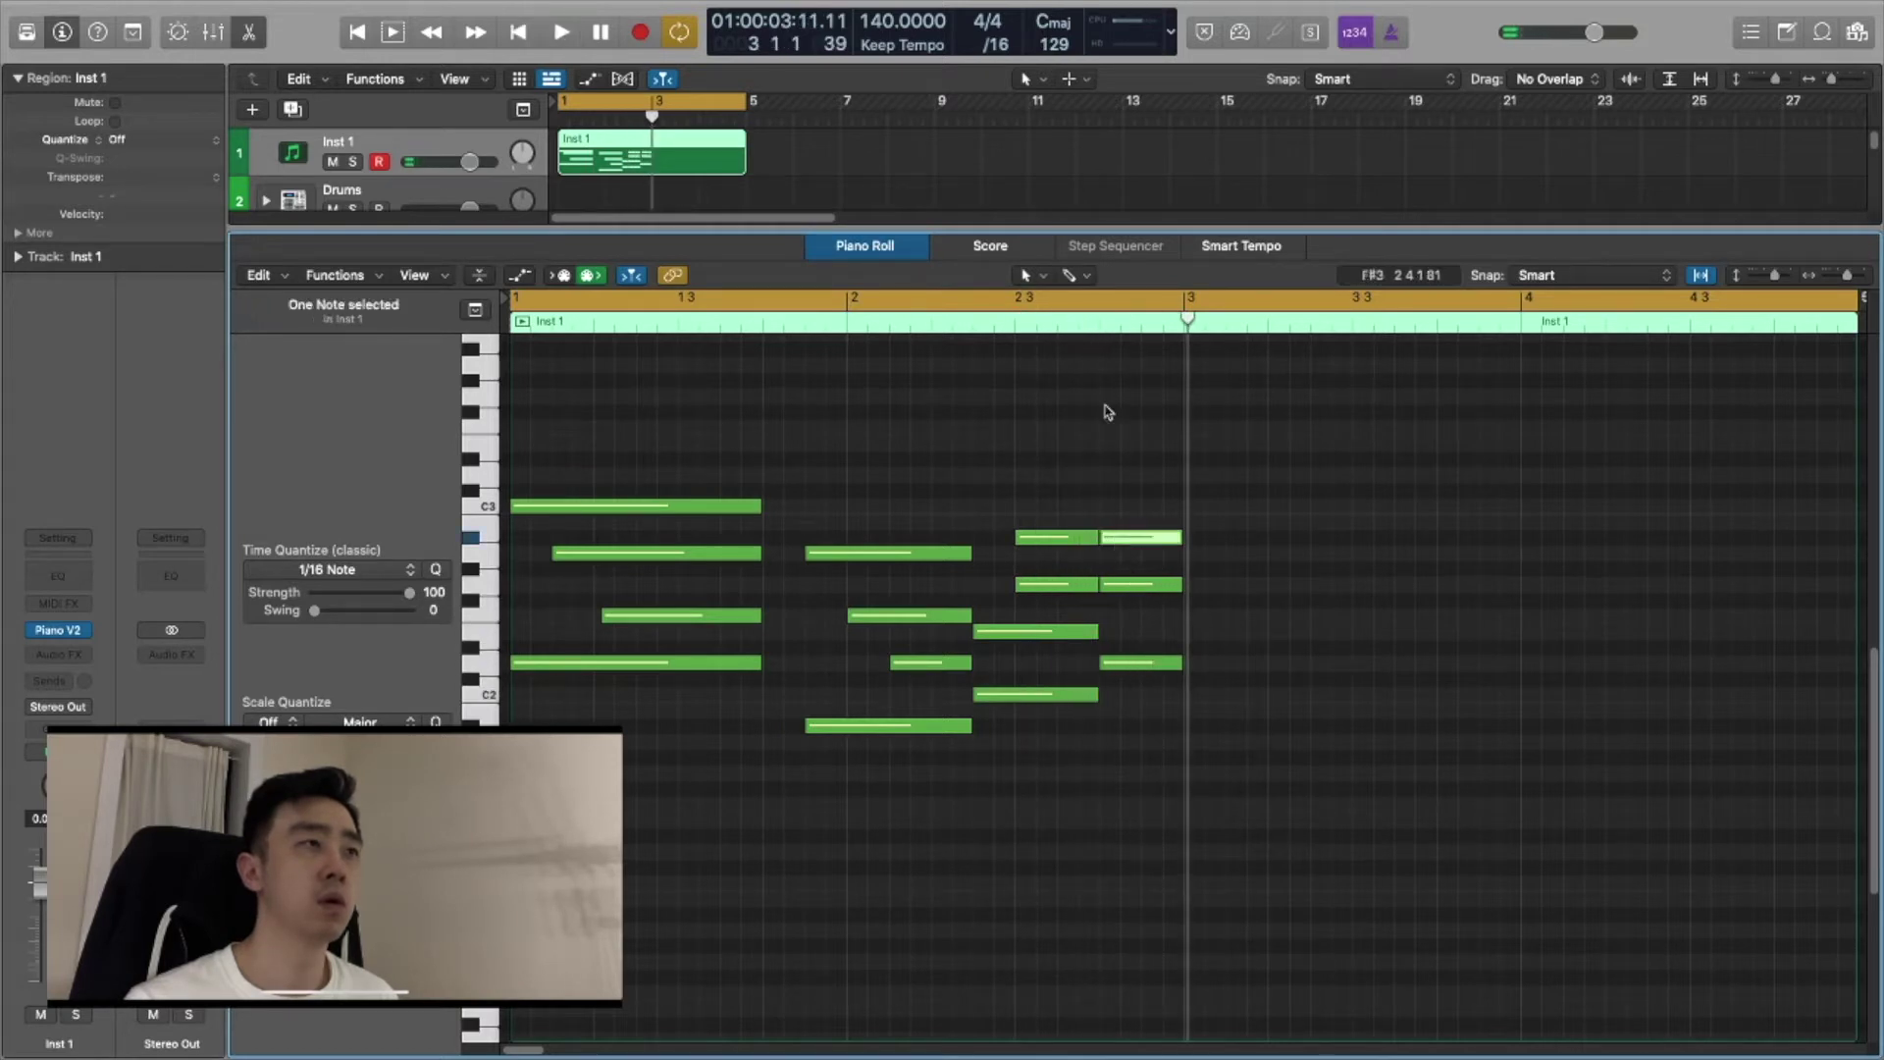
# Lower the bottom note of the last chord by a semitone to A1 and play that section back.
pyautogui.click(972, 320)
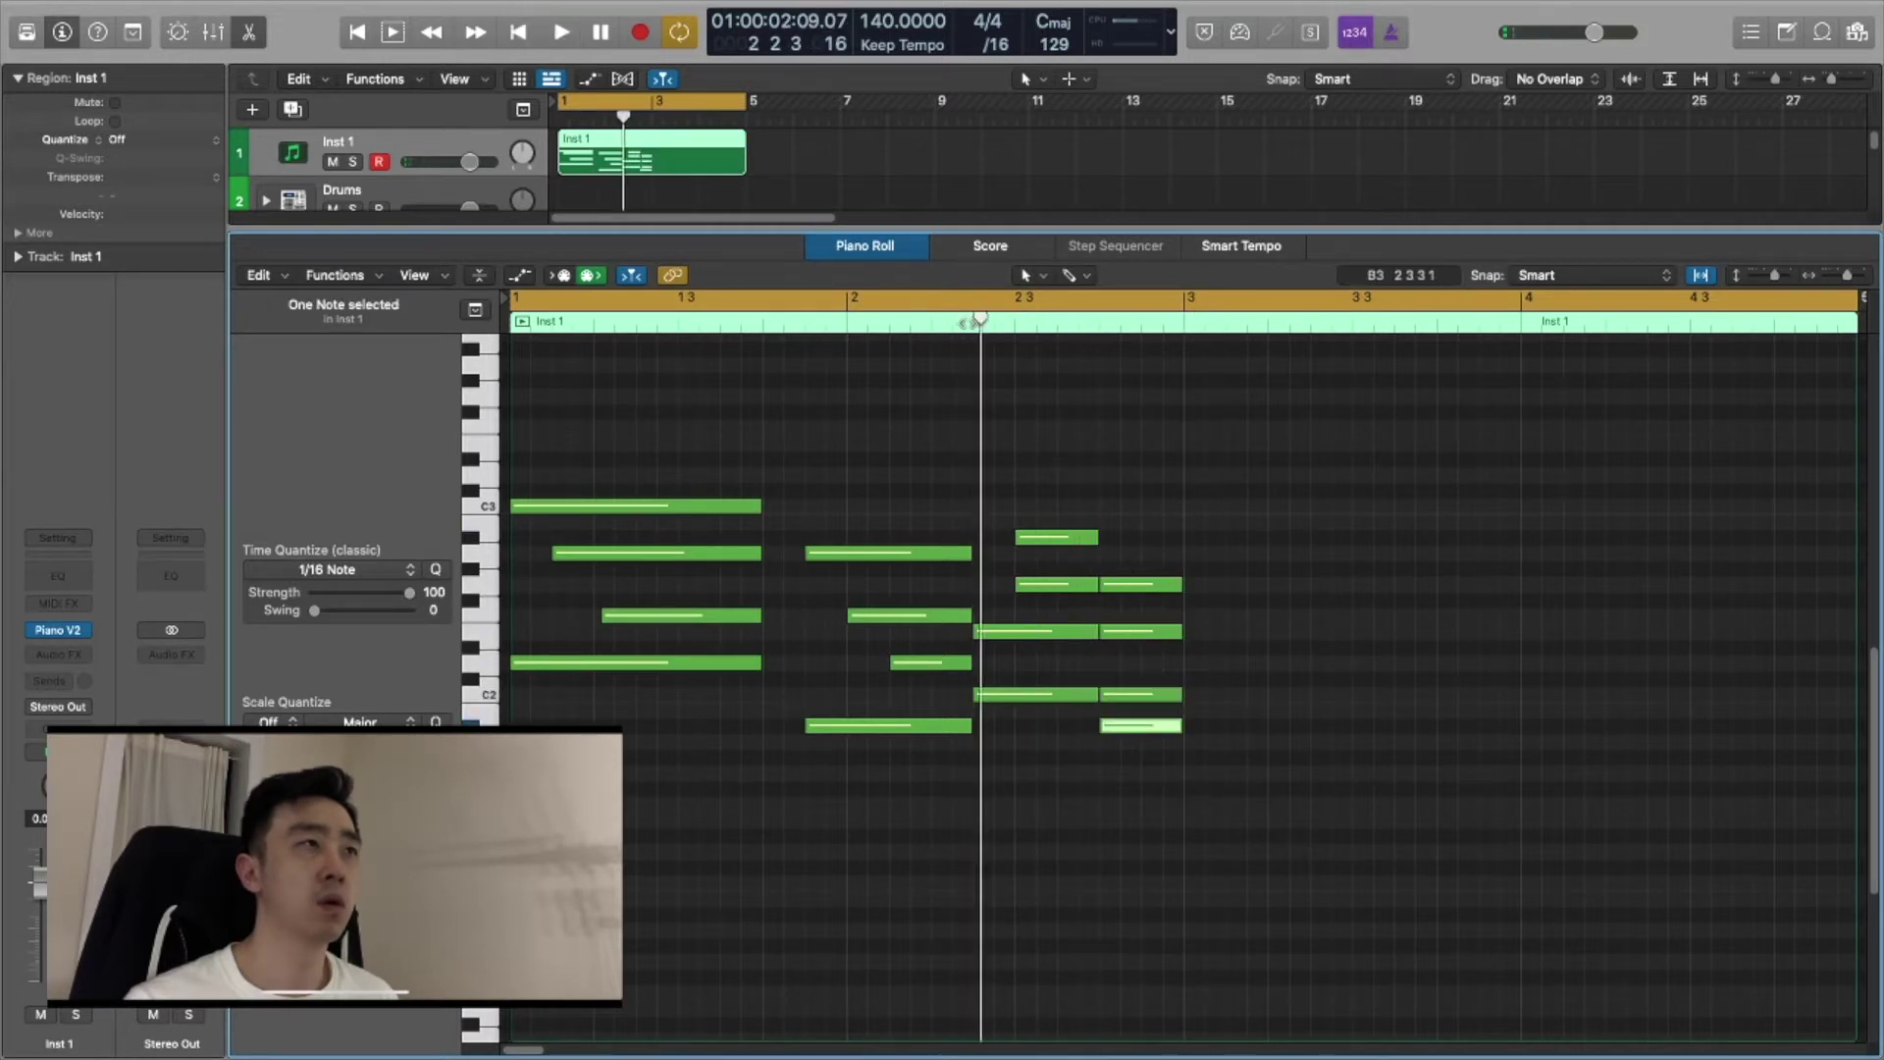
pyautogui.press('space')
pyautogui.press('space')
pyautogui.moveTo(1151, 740); pyautogui.dragTo(1151, 756)
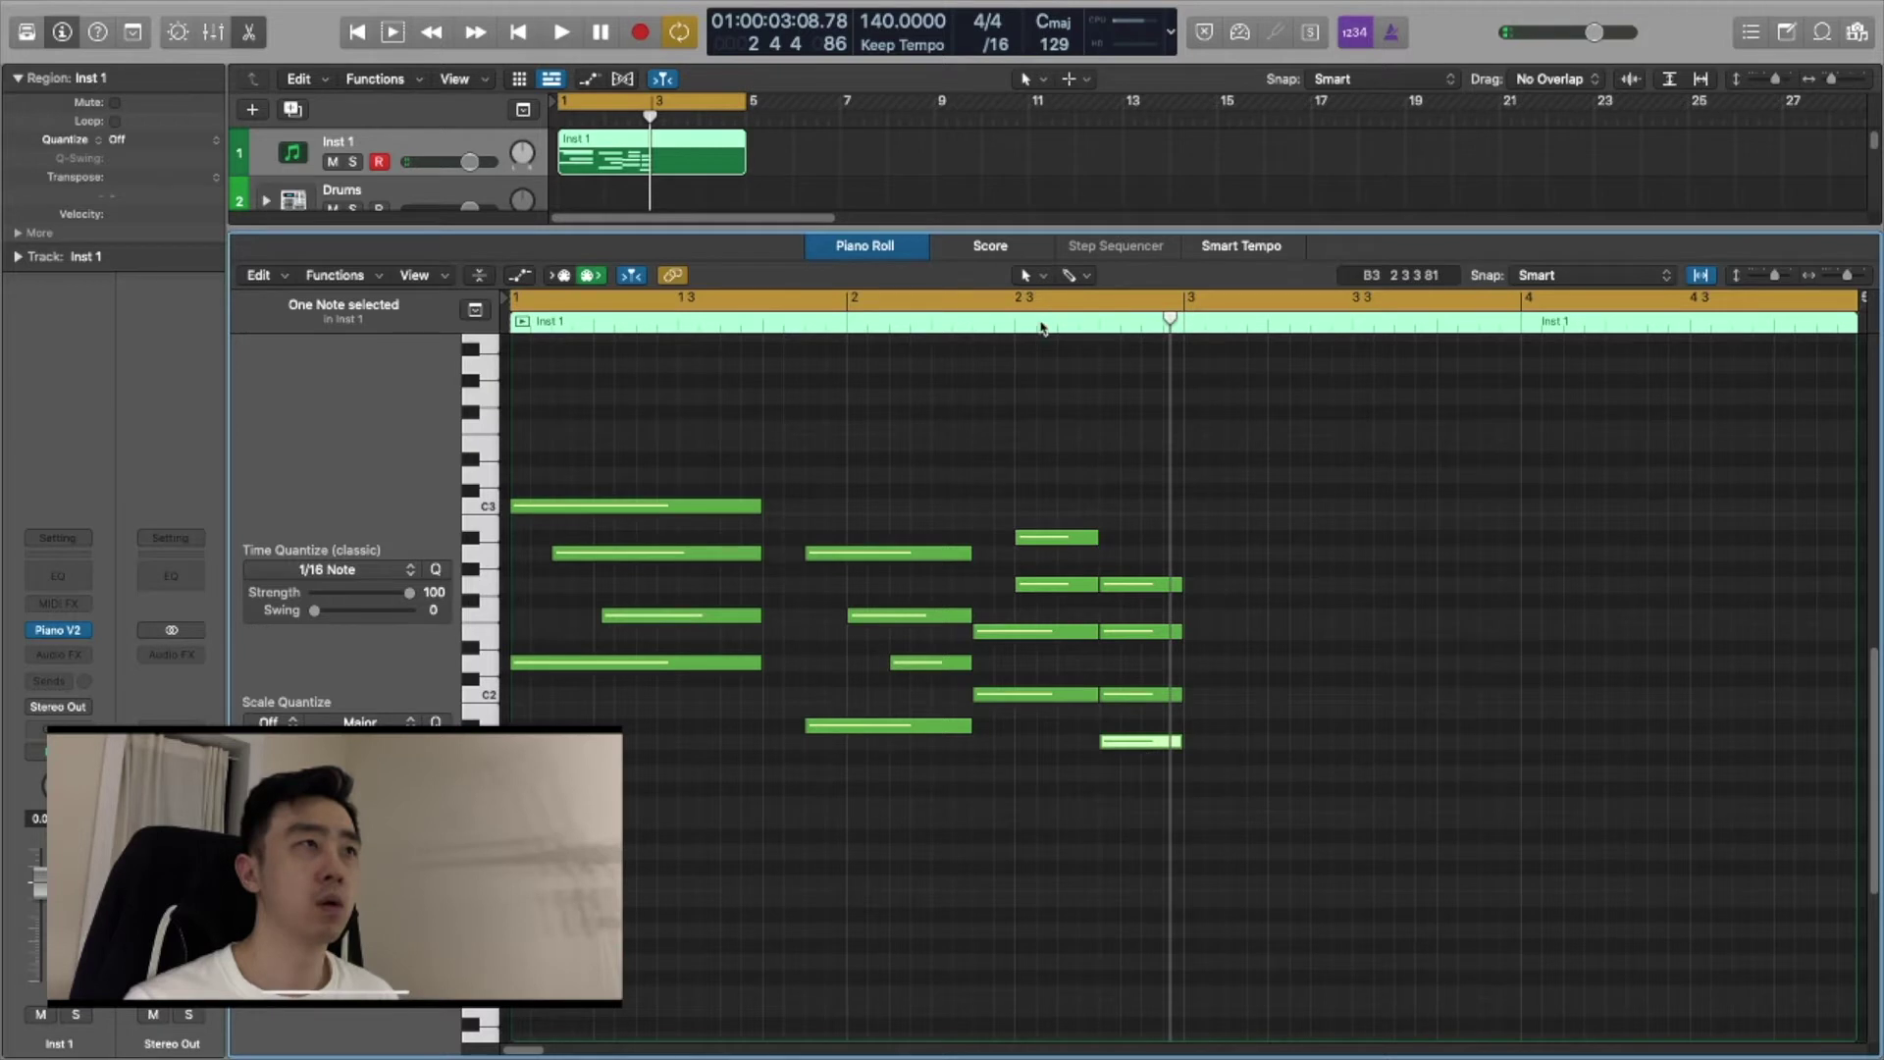
pyautogui.click(1042, 322)
pyautogui.press('space')
pyautogui.rightClick(1261, 605)
pyautogui.click(1261, 545)
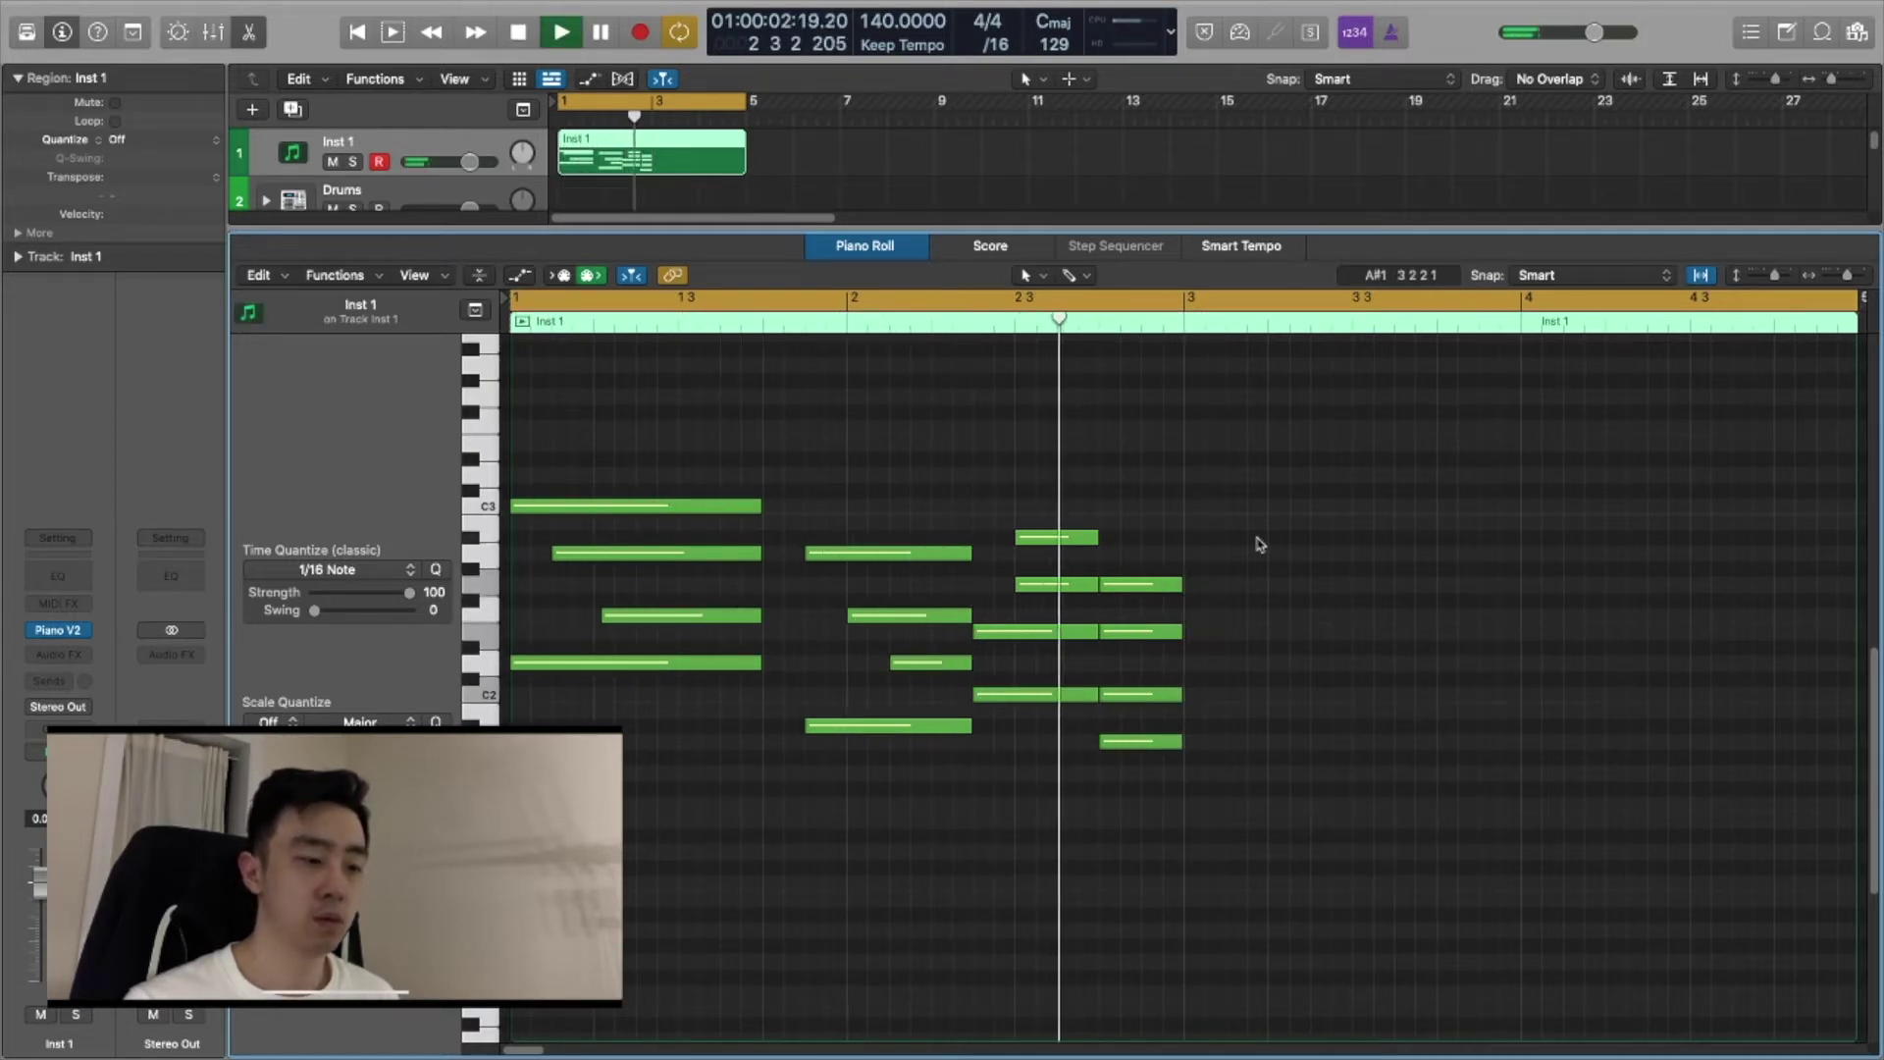
pyautogui.press('space')
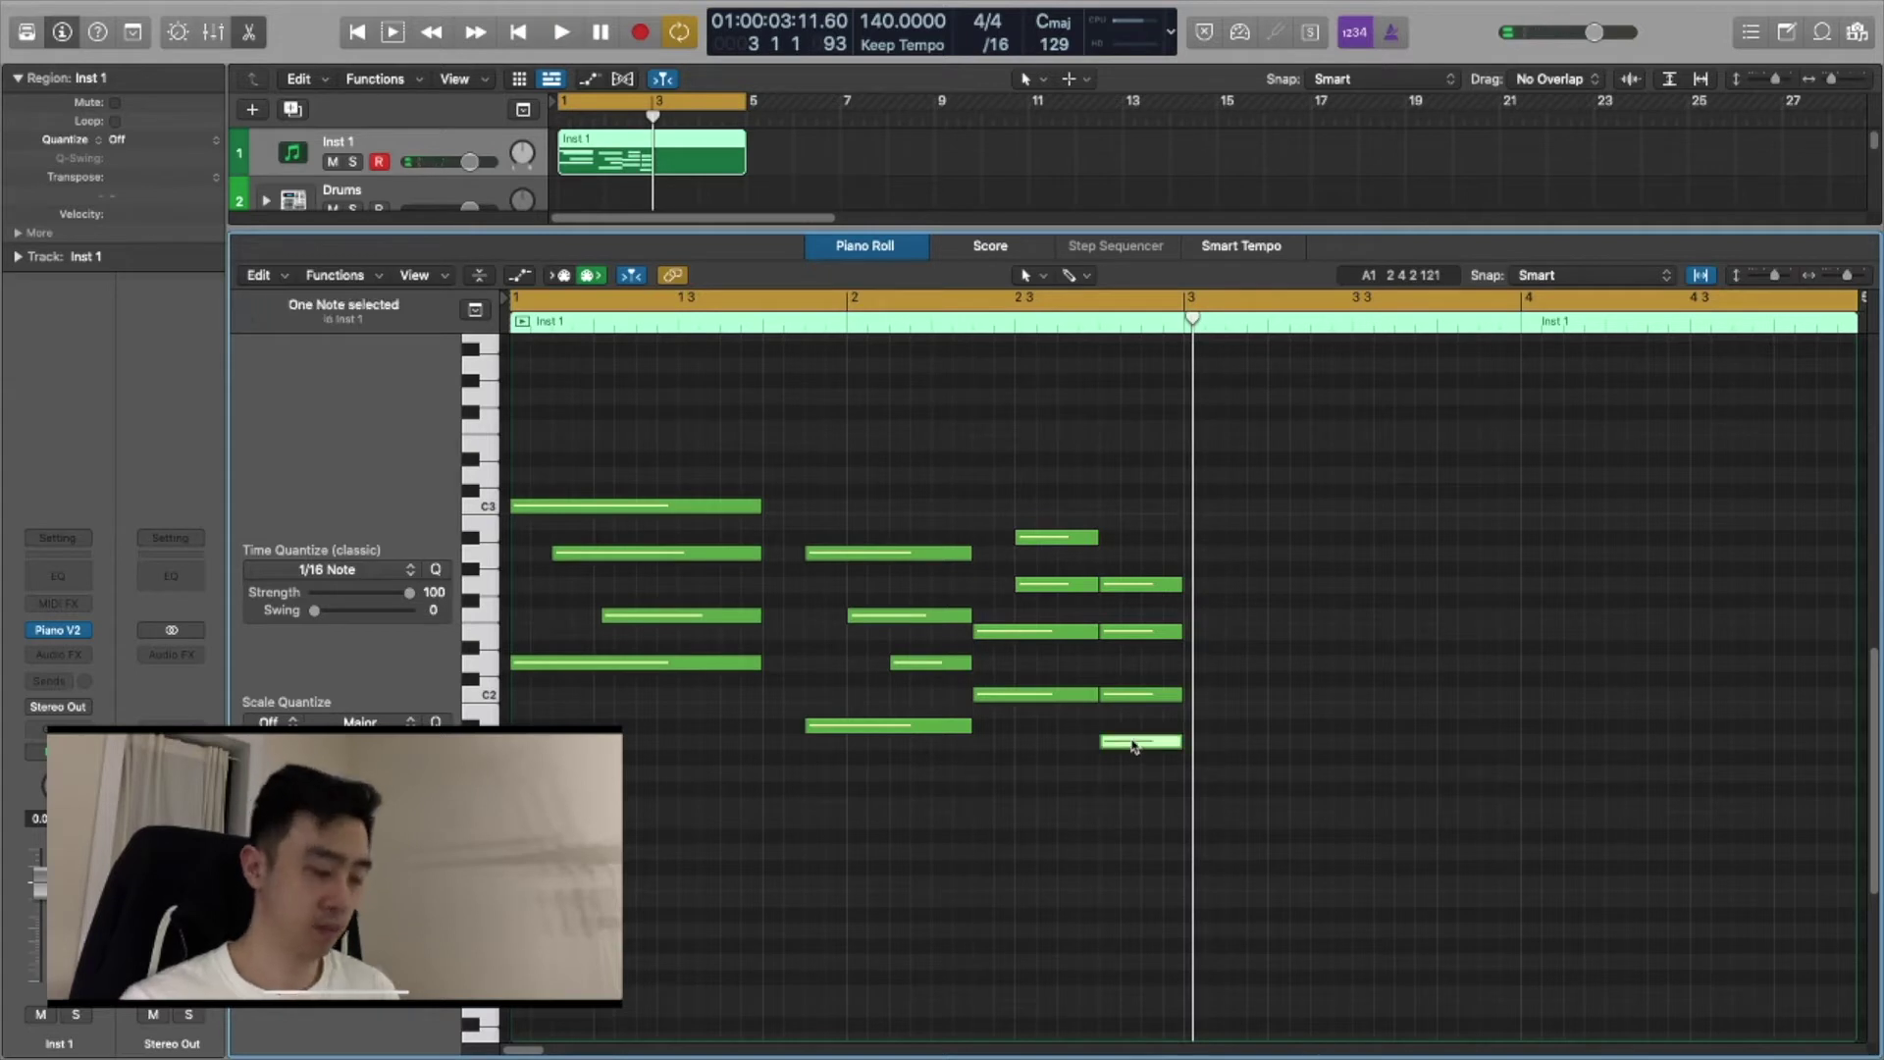
# Delete the A1 note from the last chord and play the progression again.
pyautogui.press('space')
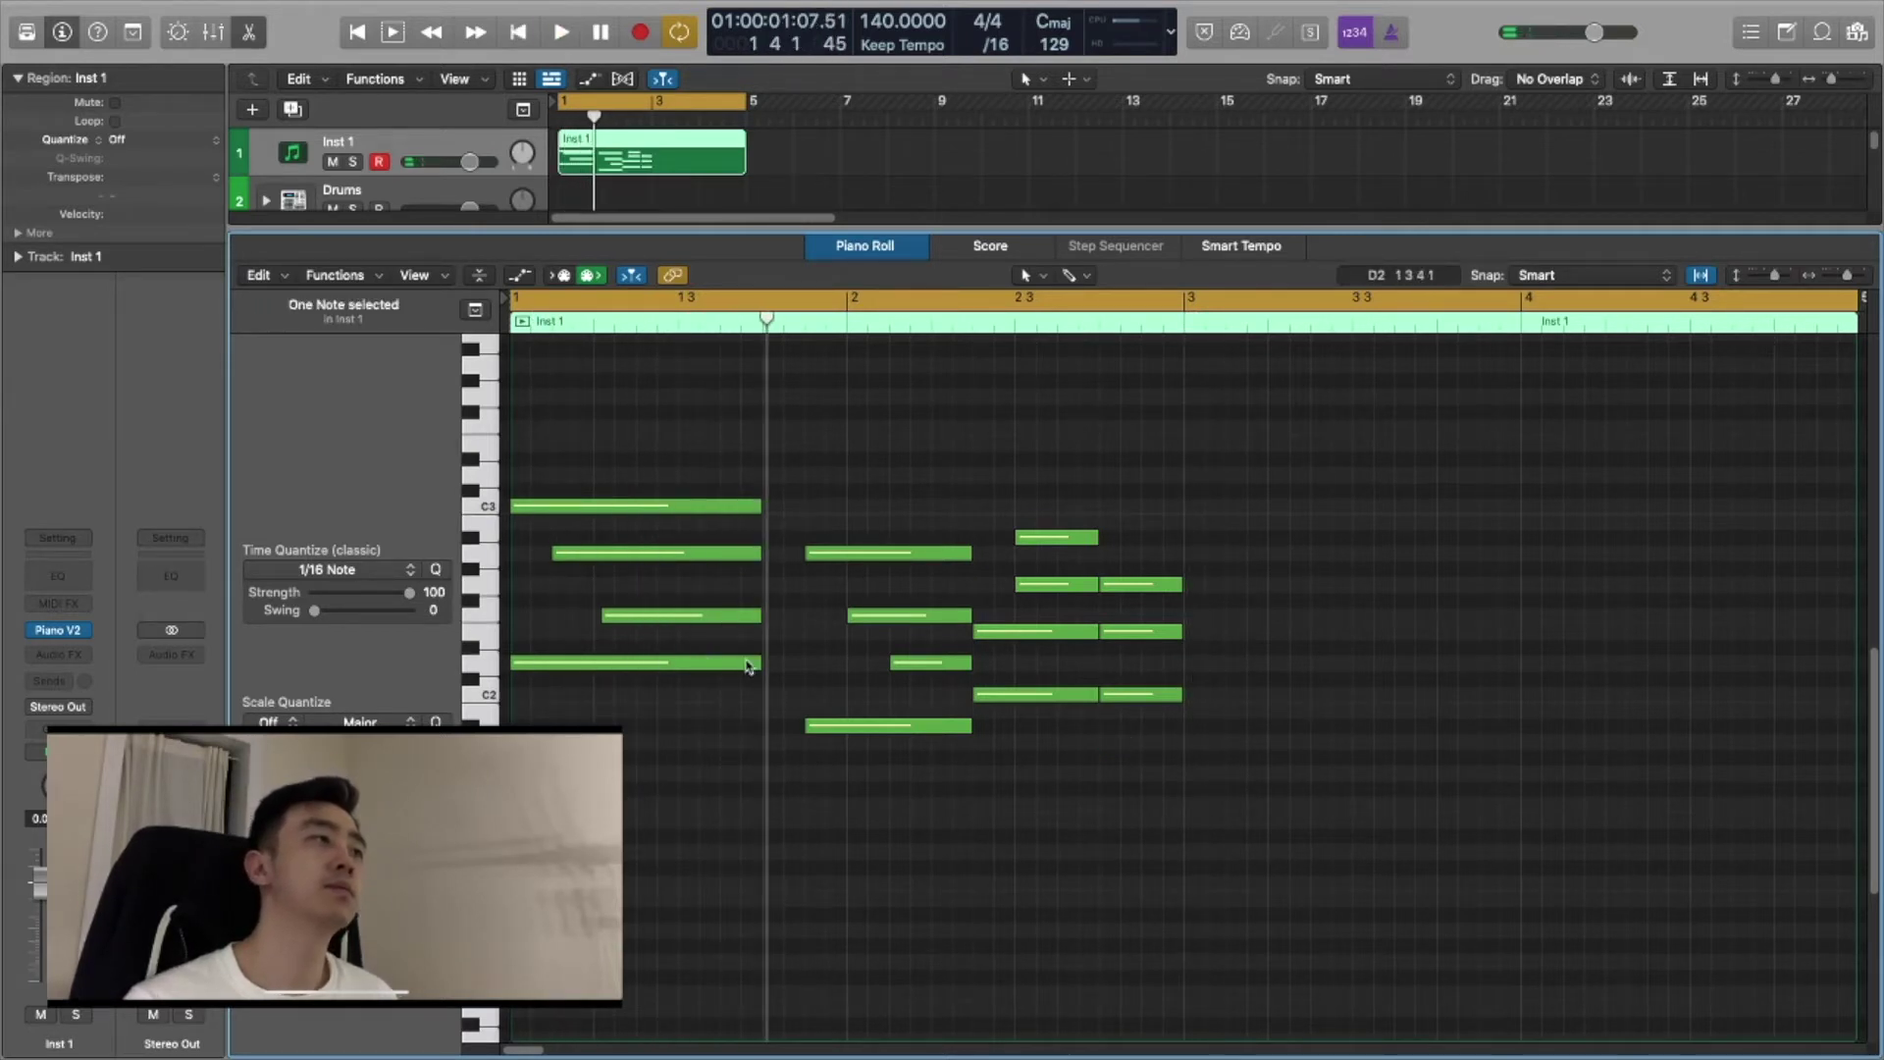
pyautogui.press('space')
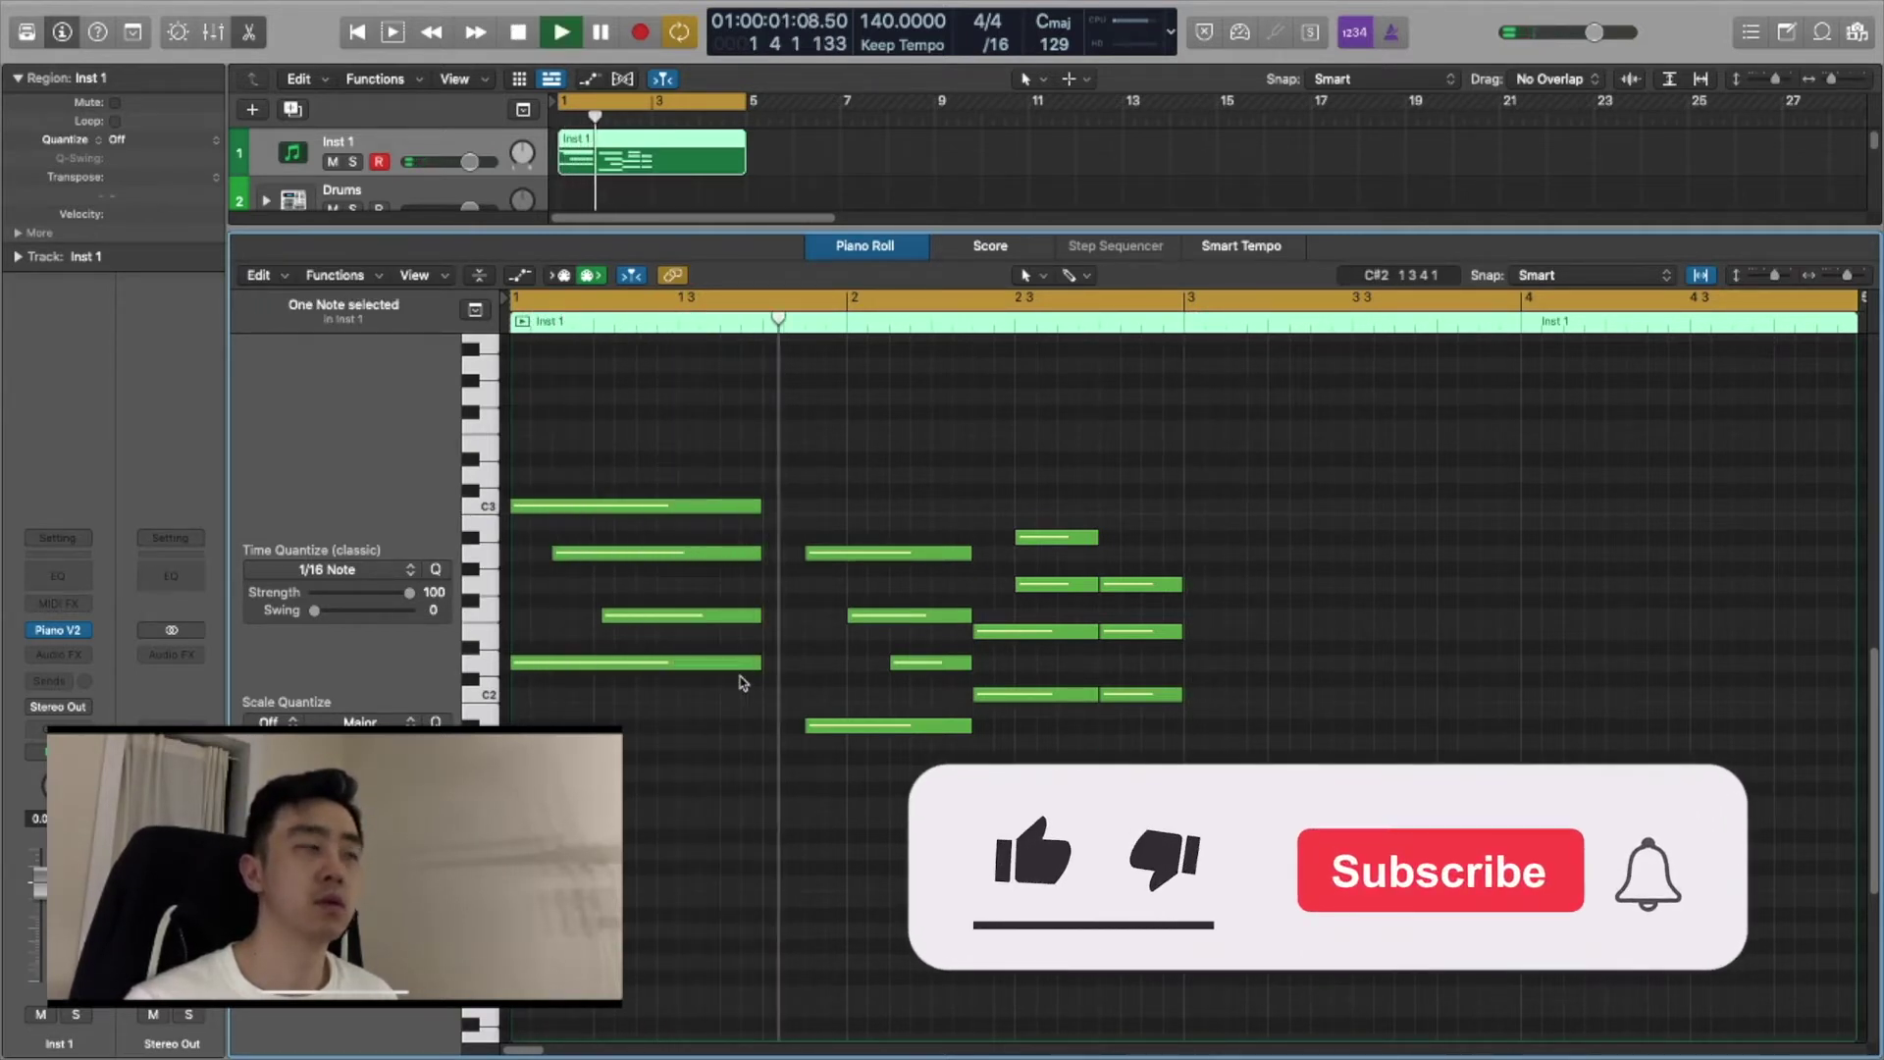
pyautogui.press('space')
# Move the first chord's F2 note slightly earlier to position 1 2 1 1 and listen to the result.
pyautogui.moveTo(639, 618); pyautogui.dragTo(631, 619)
pyautogui.press('space')
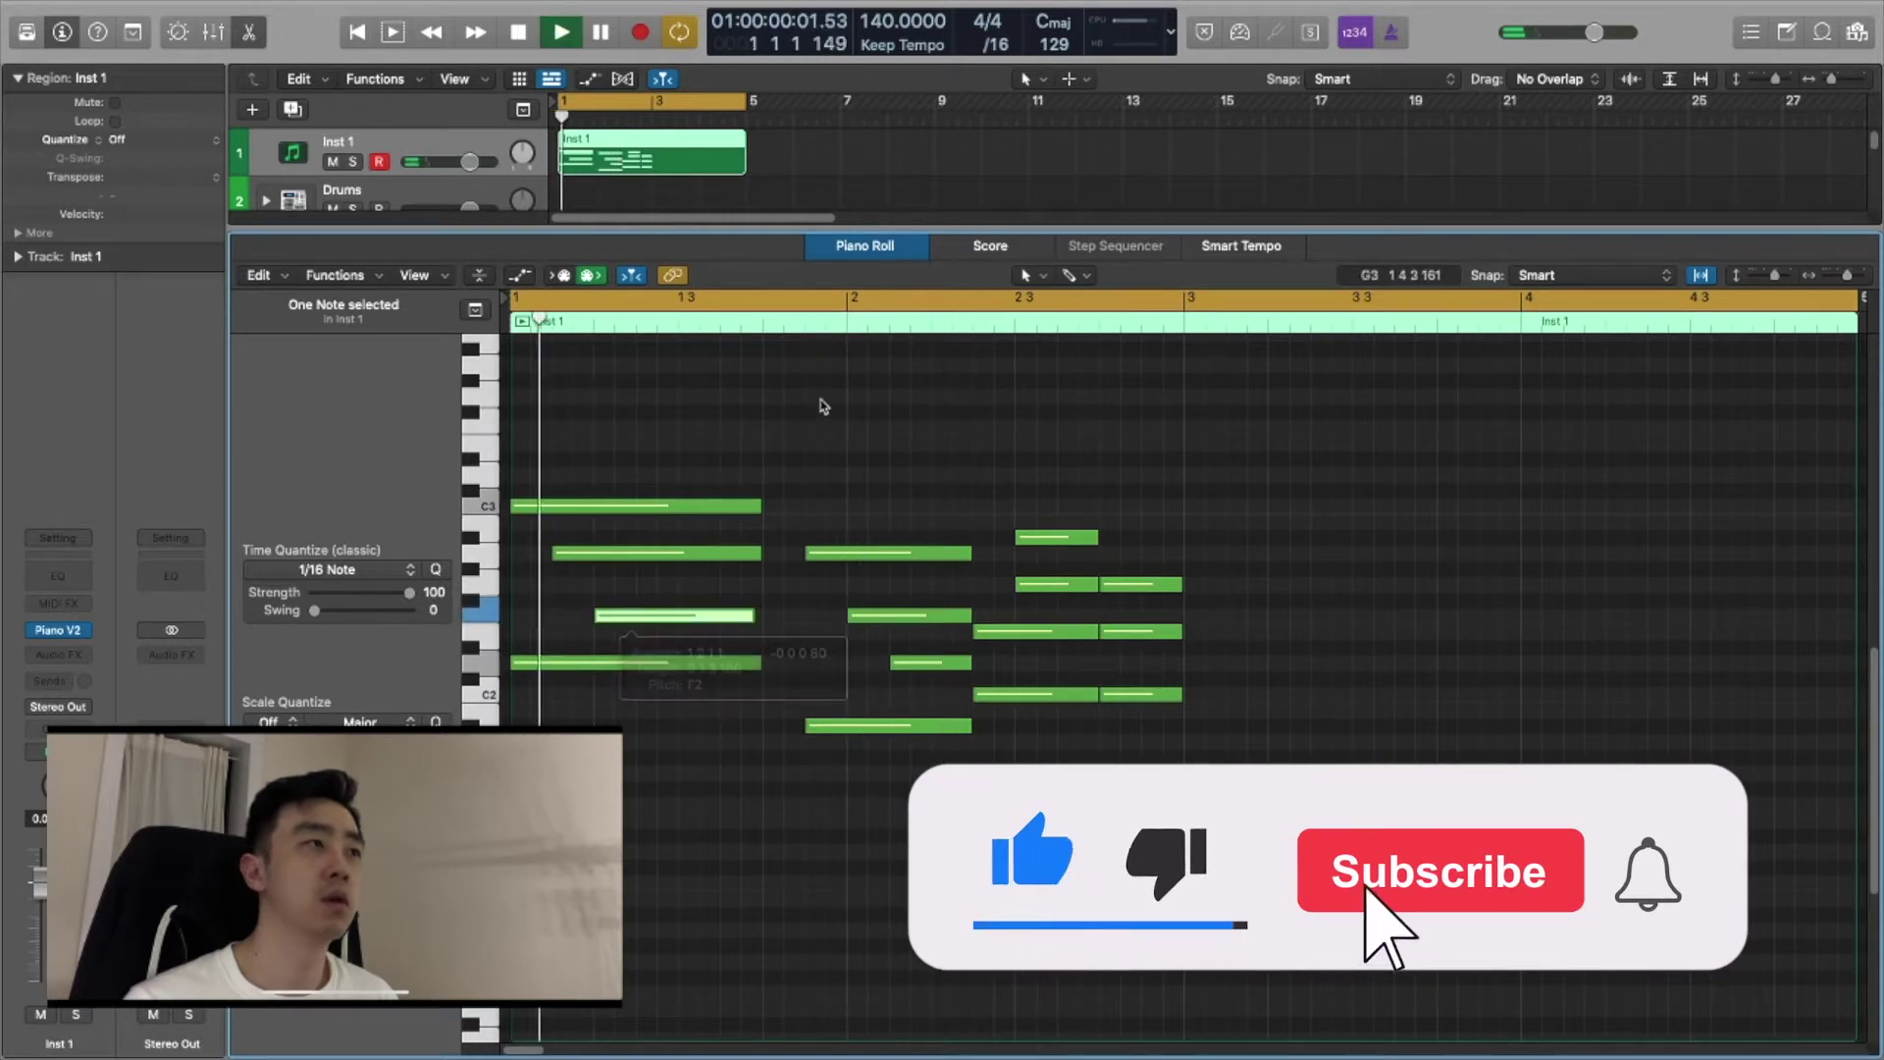
pyautogui.click(1394, 593)
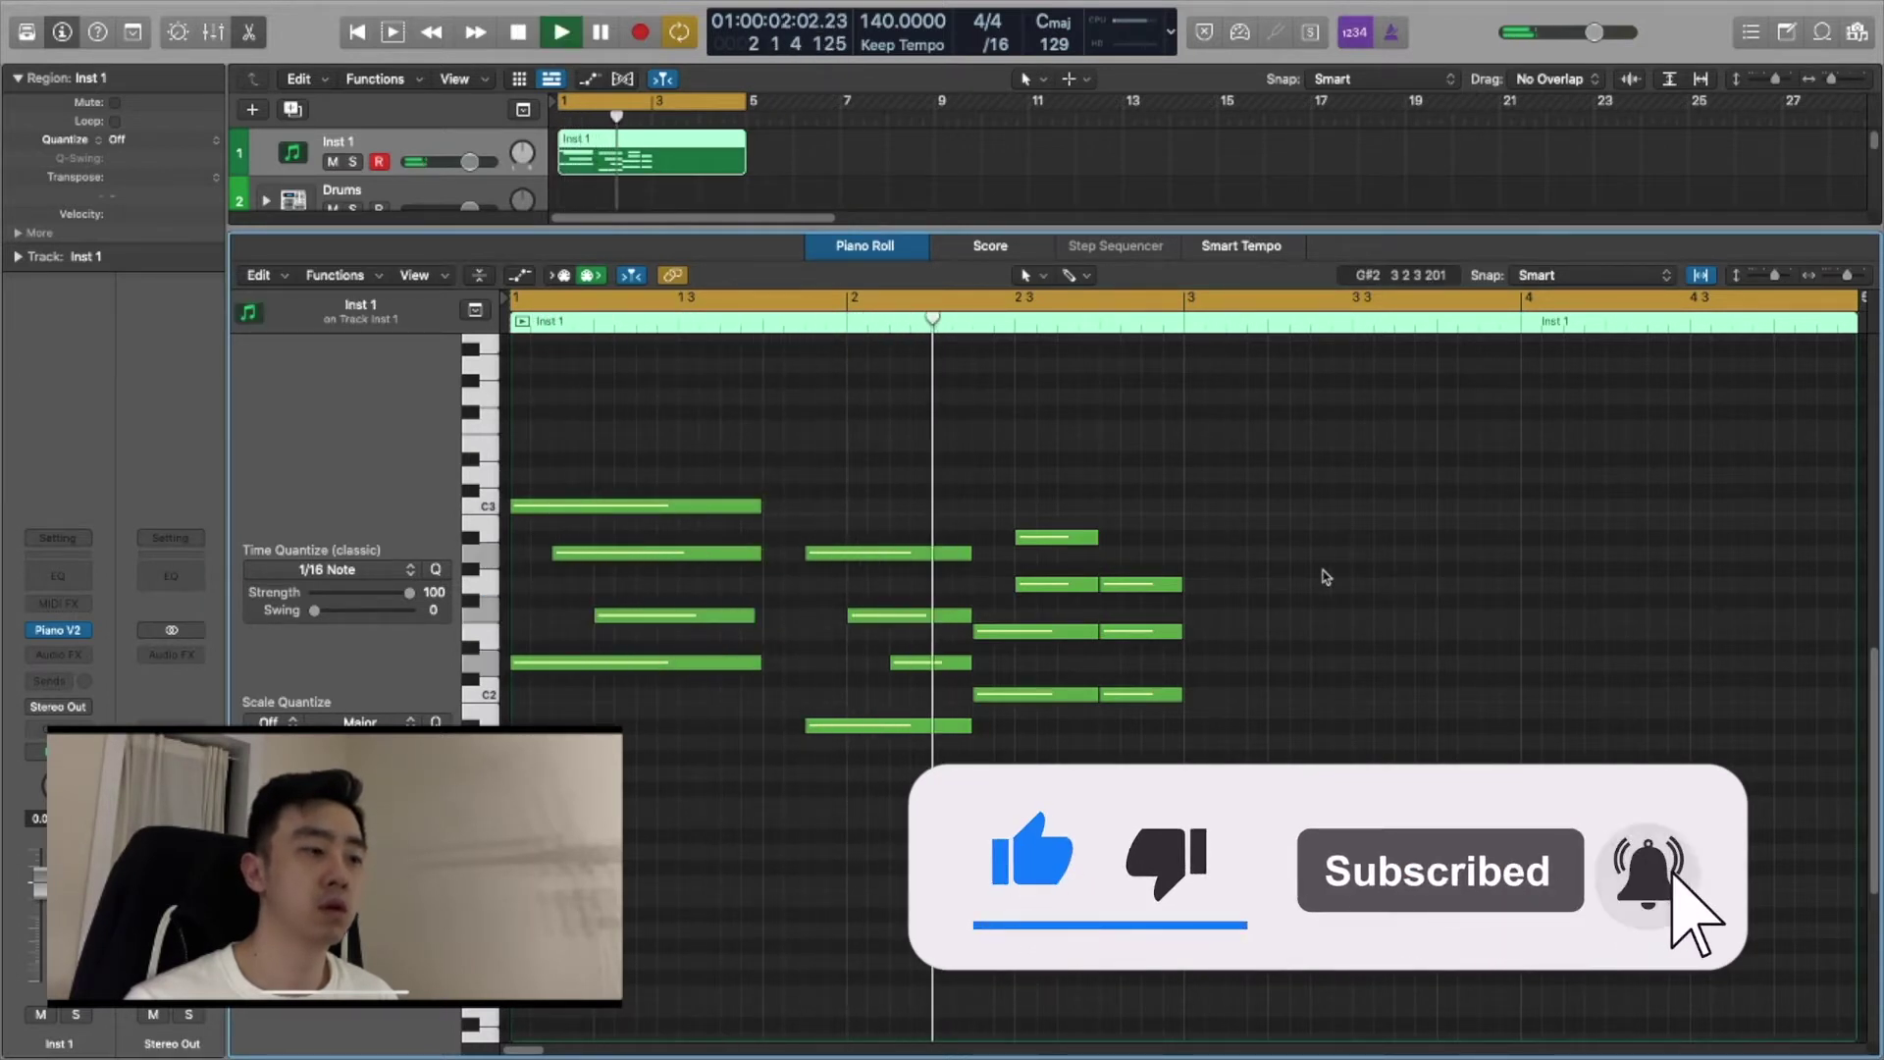
pyautogui.press('space')
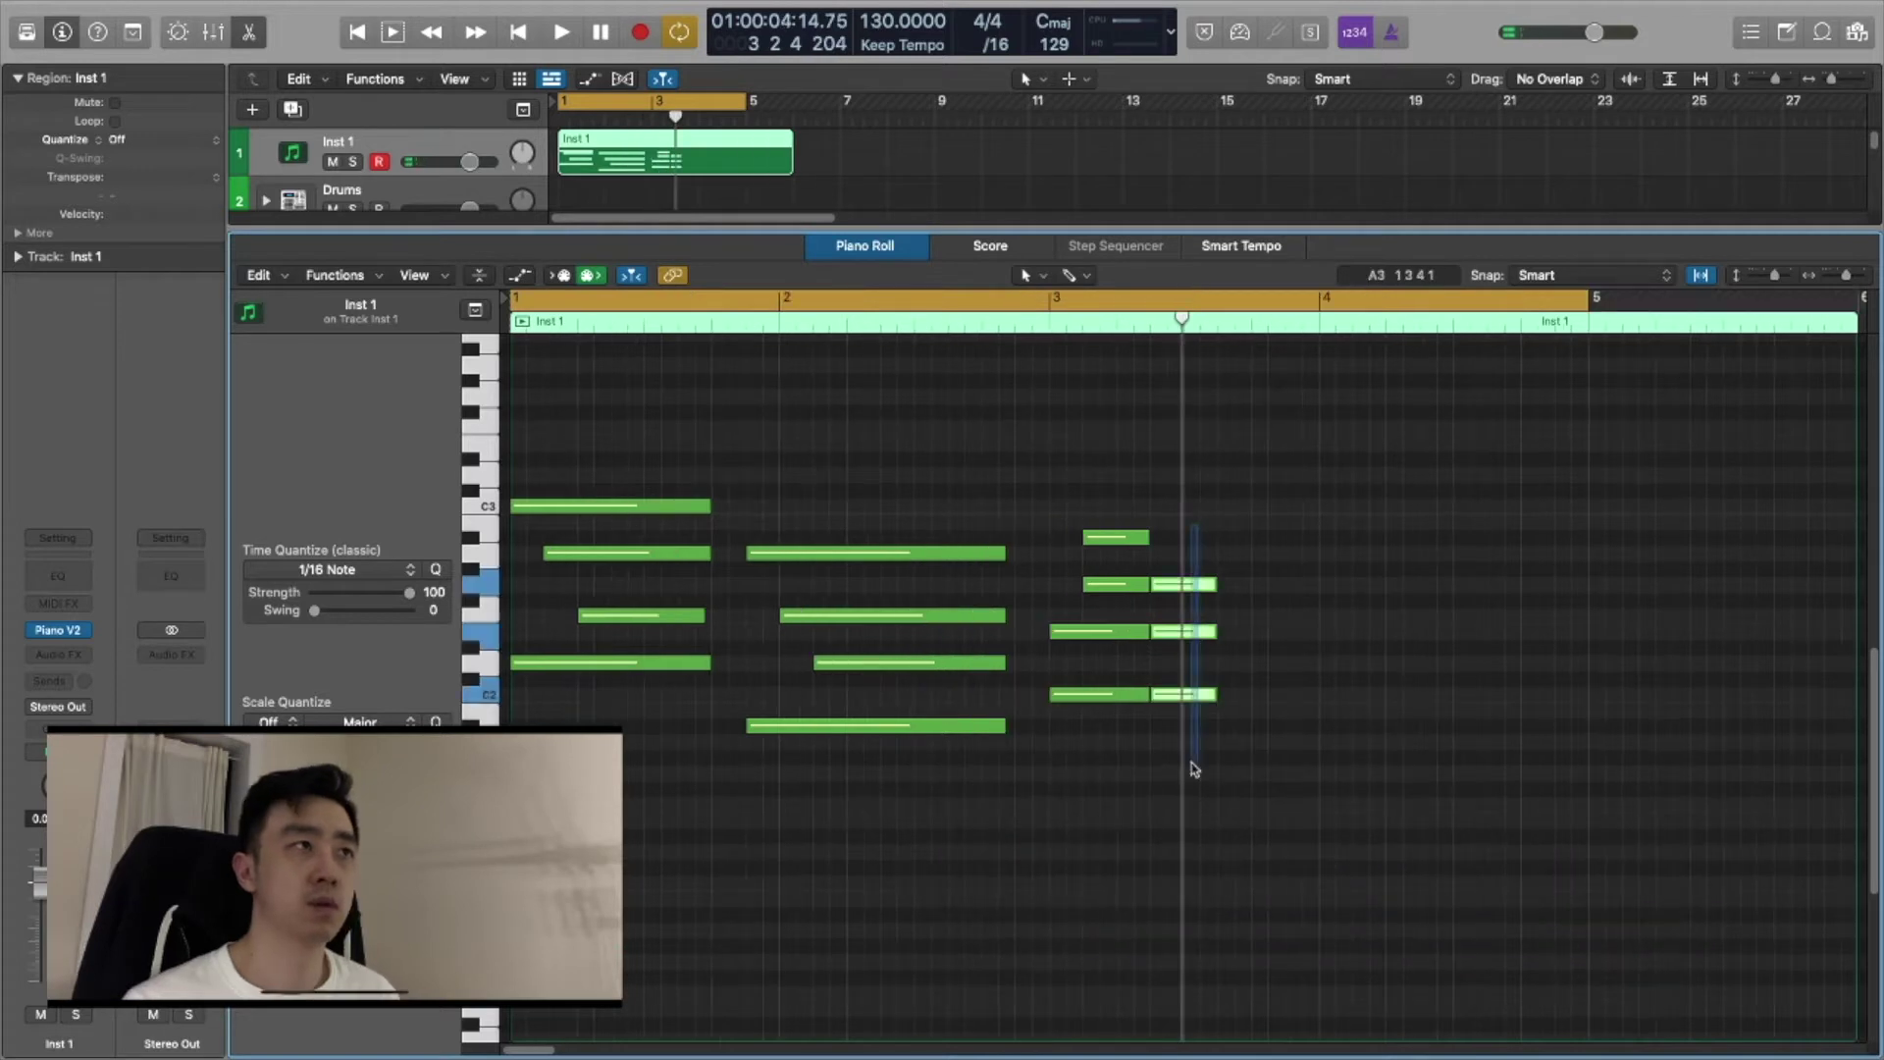
# Move the last chord's G2, E2 and C2 notes to the start of bar 4 and play the progression.
pyautogui.moveTo(1194, 769); pyautogui.dragTo(1194, 772)
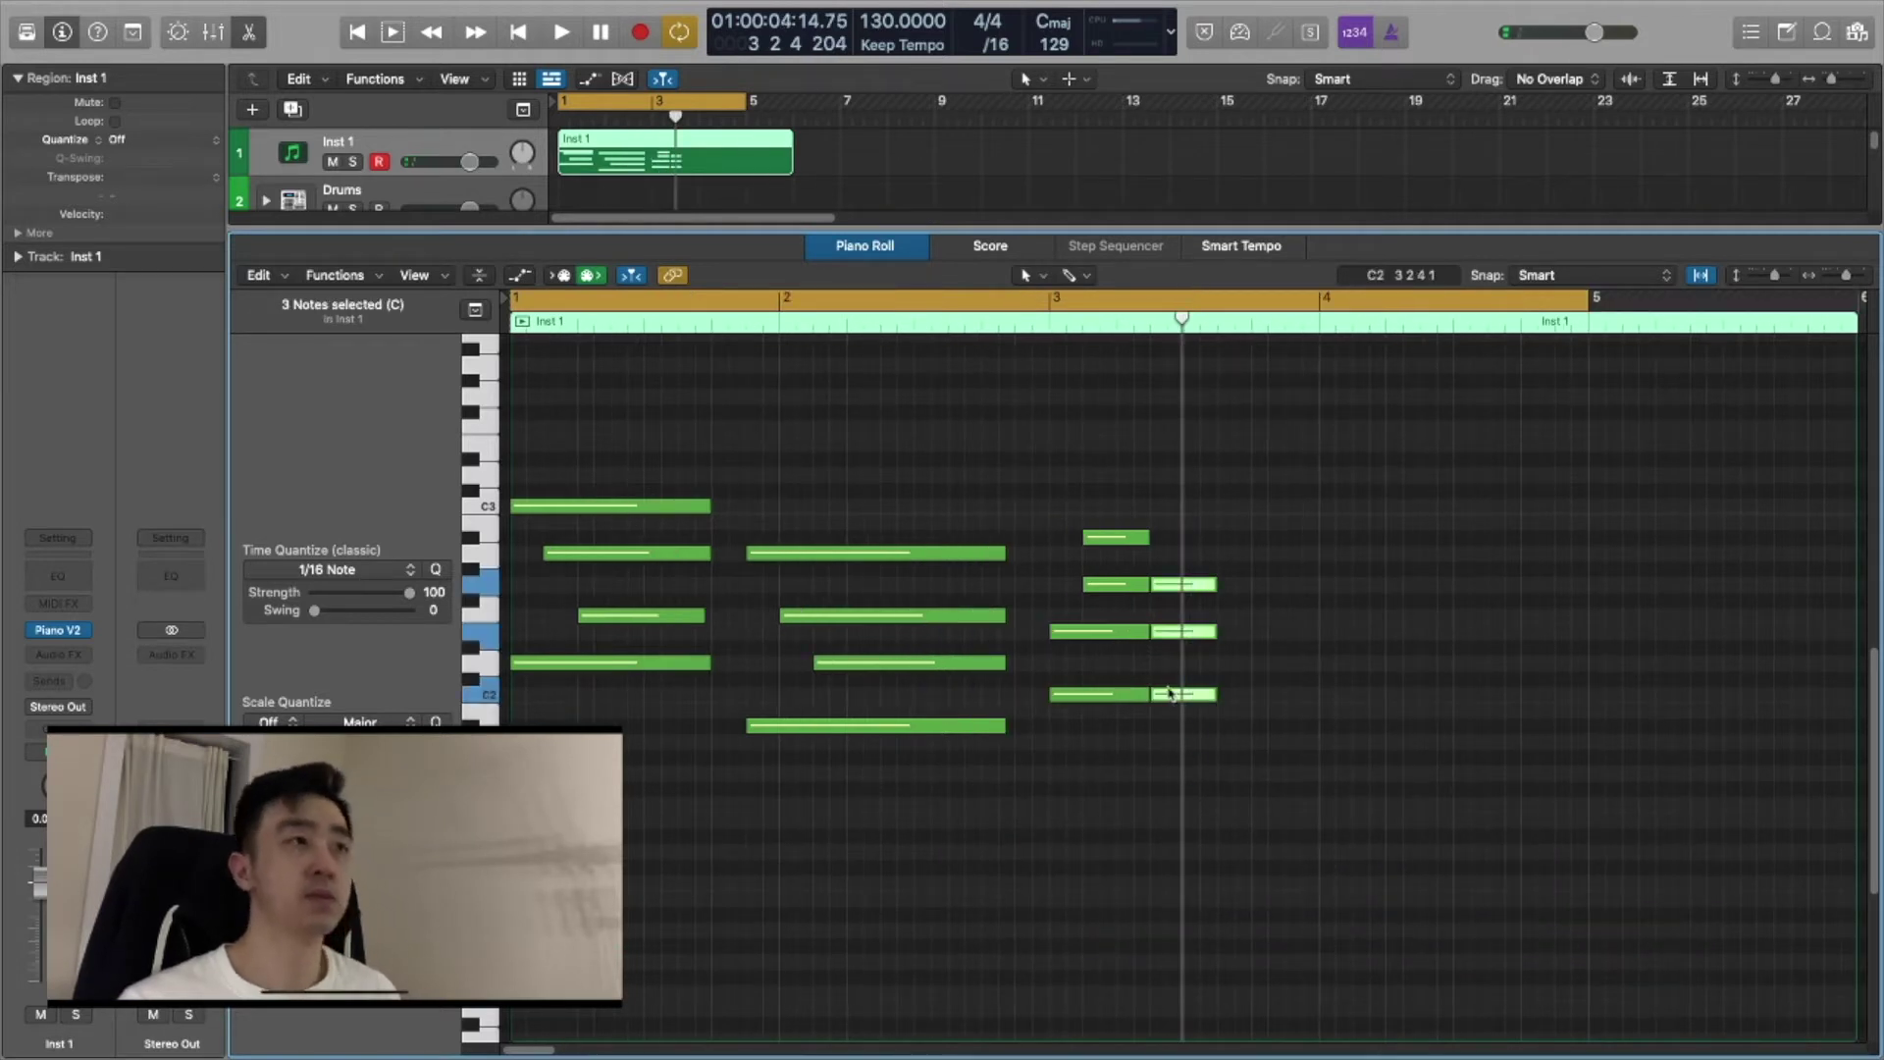
pyautogui.moveTo(1178, 699); pyautogui.dragTo(1347, 697)
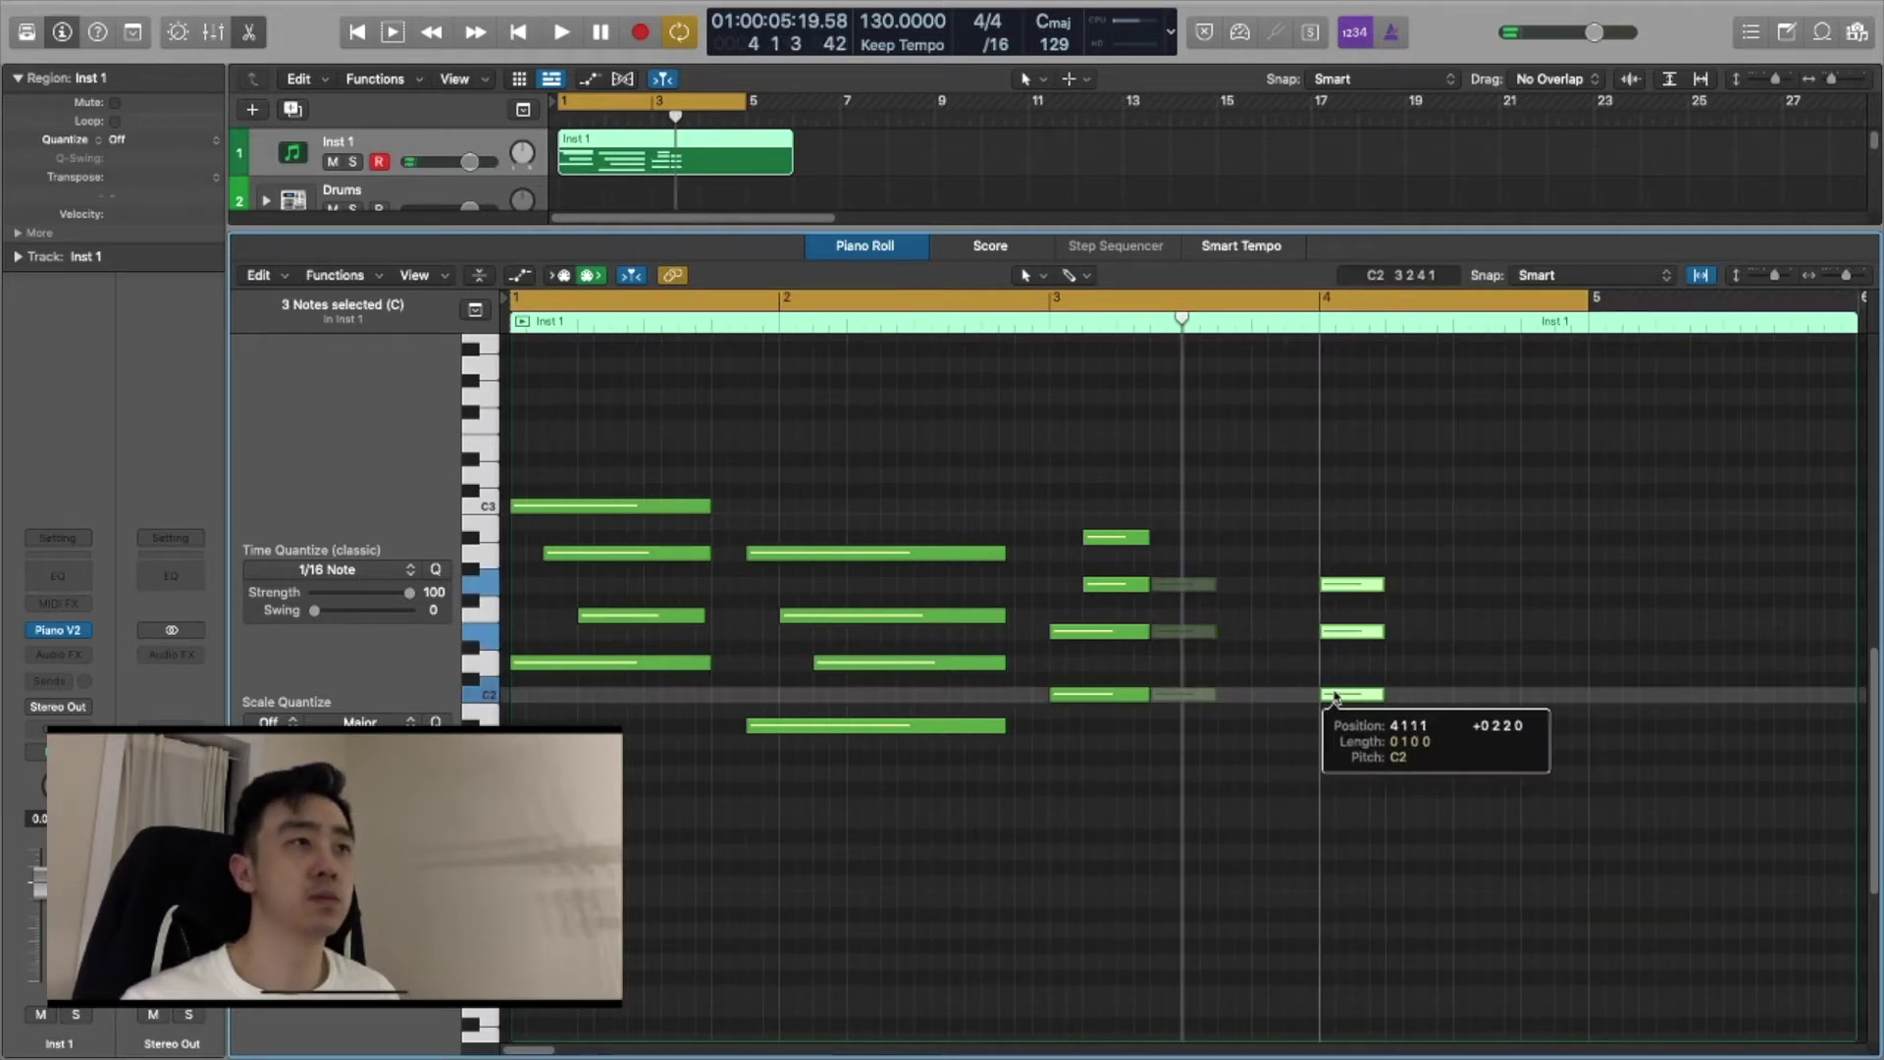
pyautogui.click(1181, 540)
pyautogui.press('space')
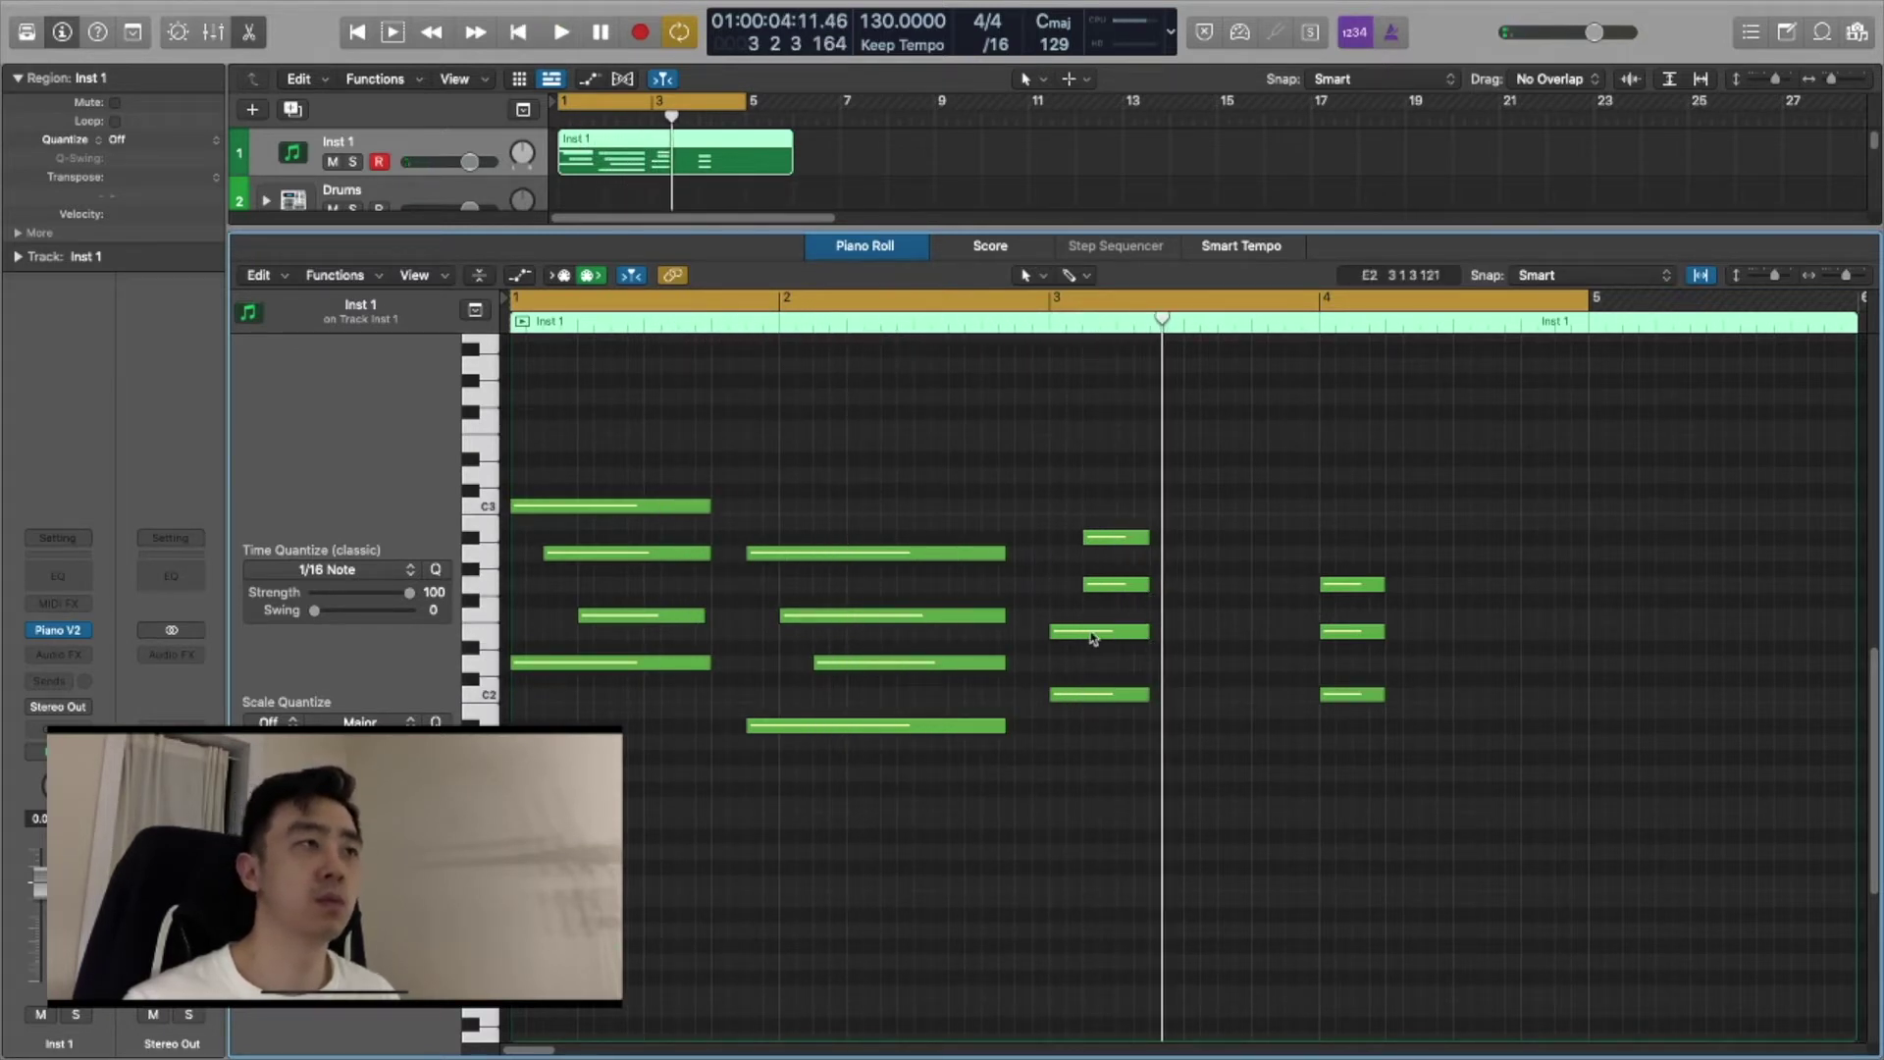
# Stagger the bar 3 chord by shifting its E2 note later, lengthen its A#2 note, and play the progression.
pyautogui.moveTo(1090, 636); pyautogui.dragTo(1125, 636)
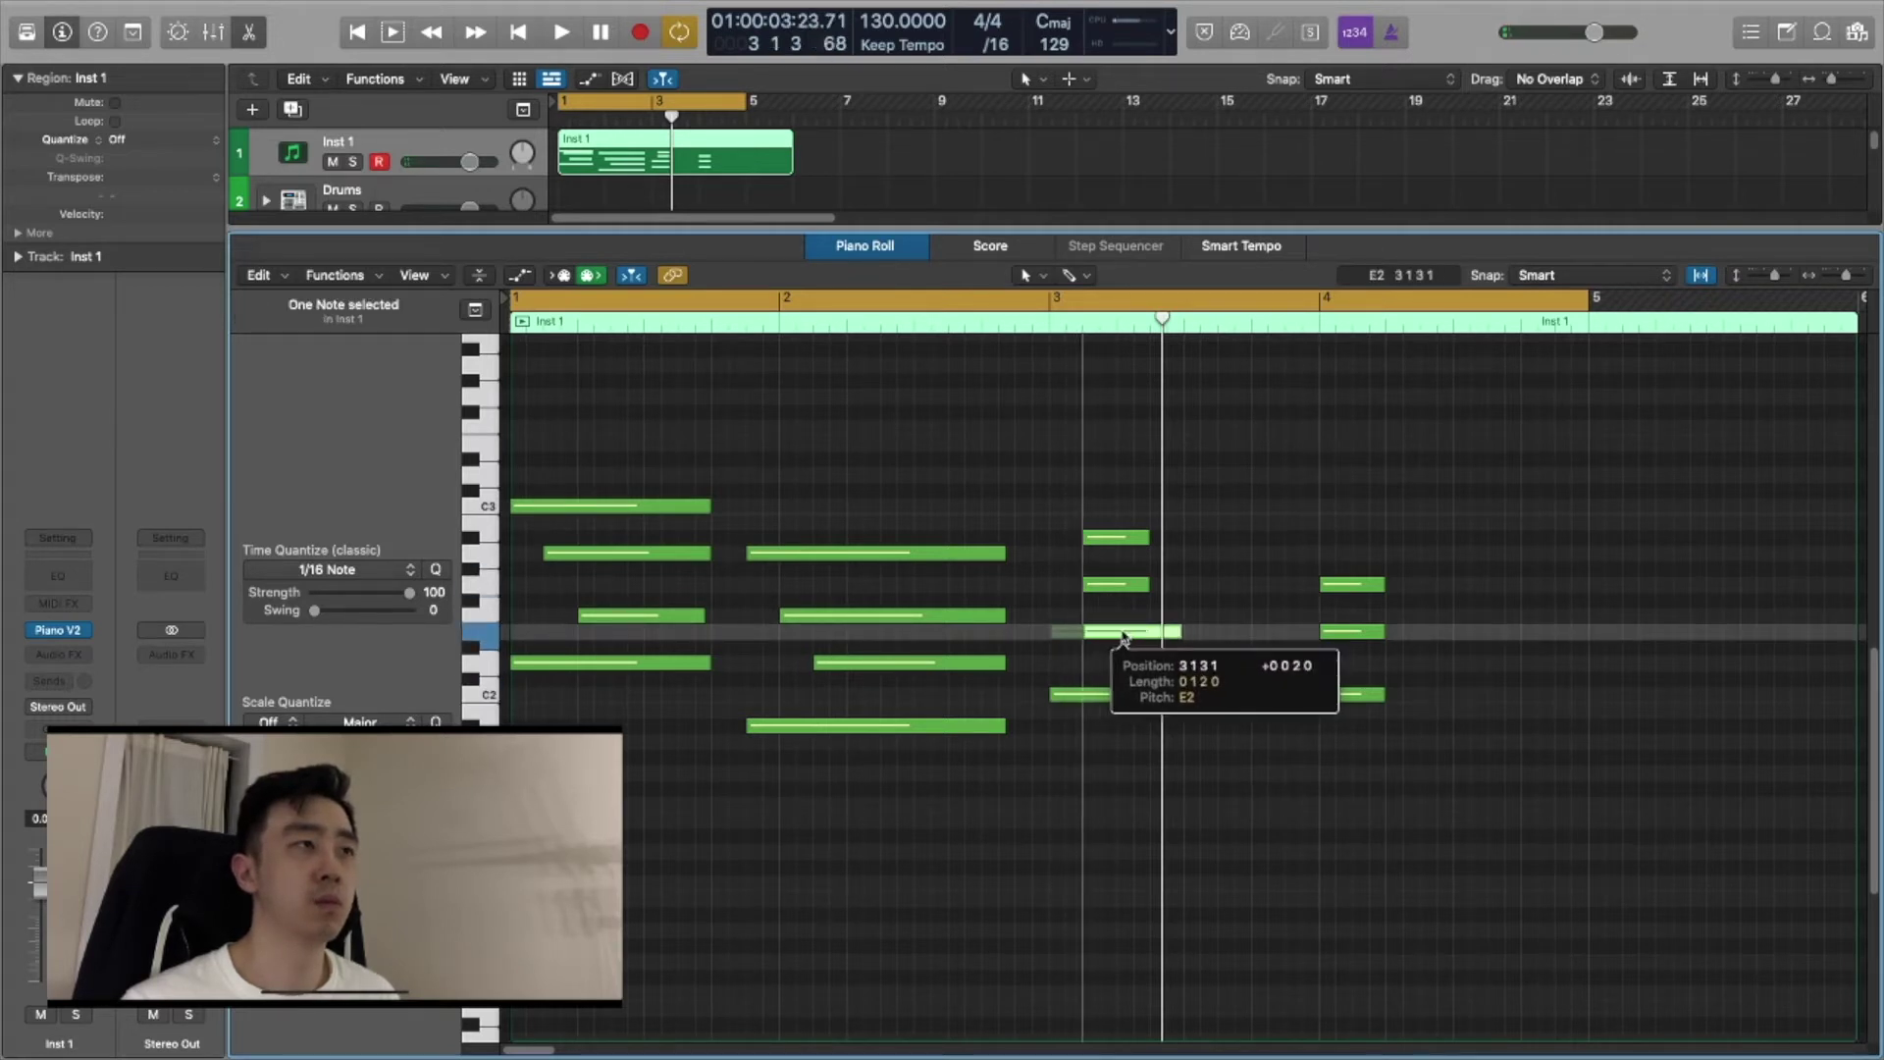
pyautogui.moveTo(1117, 538); pyautogui.dragTo(1249, 537)
pyautogui.moveTo(1133, 593); pyautogui.dragTo(1184, 636)
pyautogui.click(1165, 645)
pyautogui.press('space')
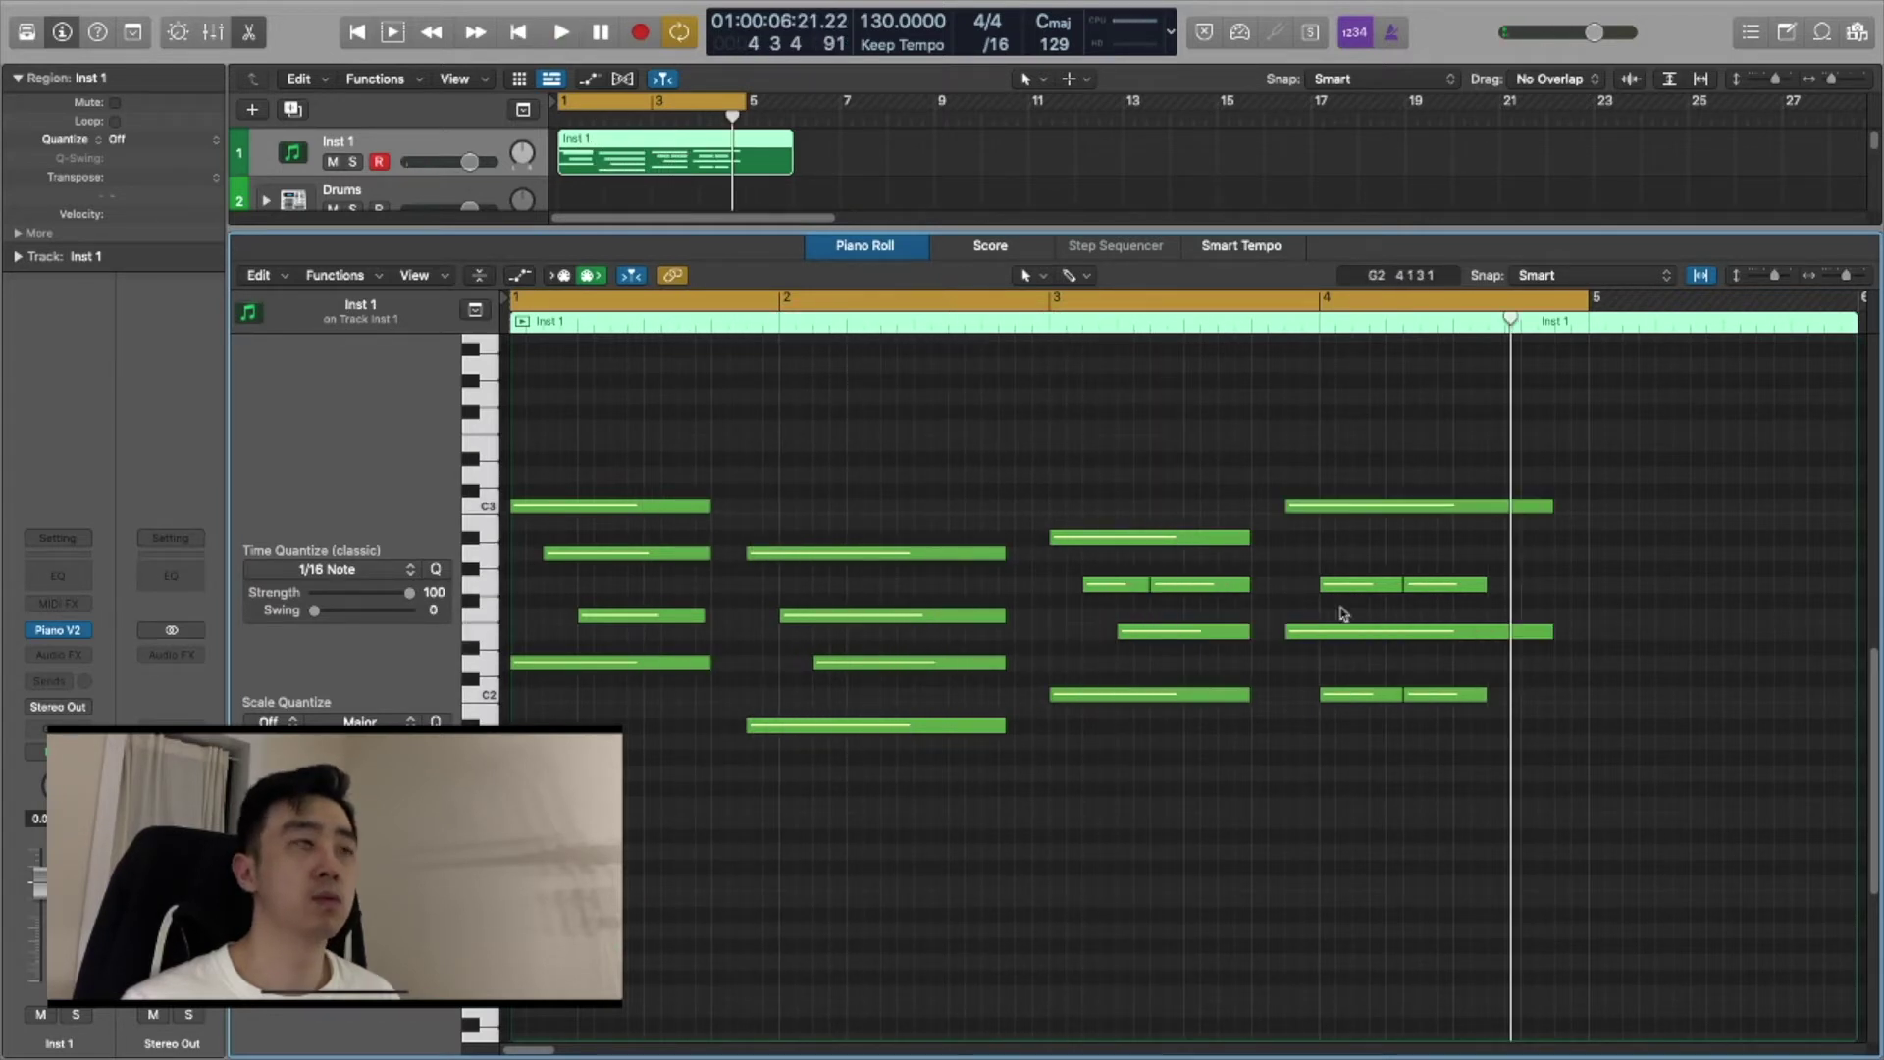
pyautogui.press('space')
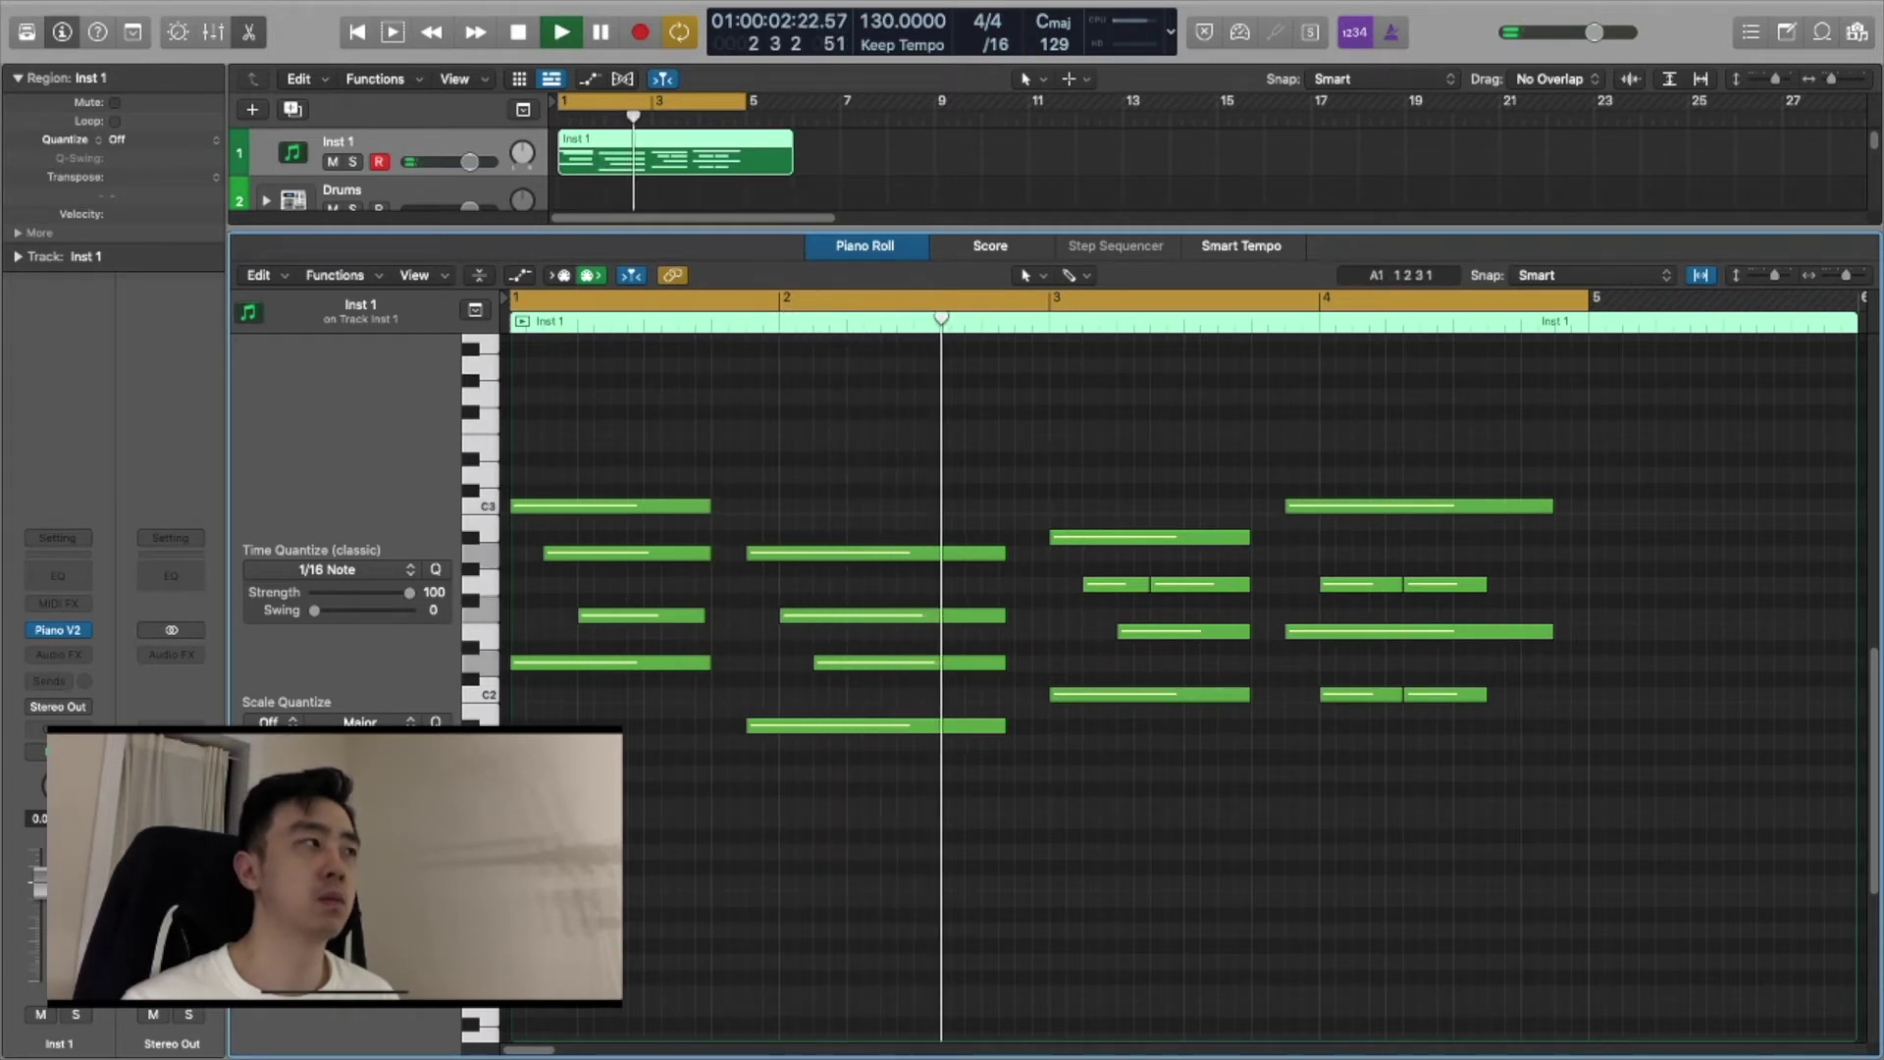
pyautogui.press('space')
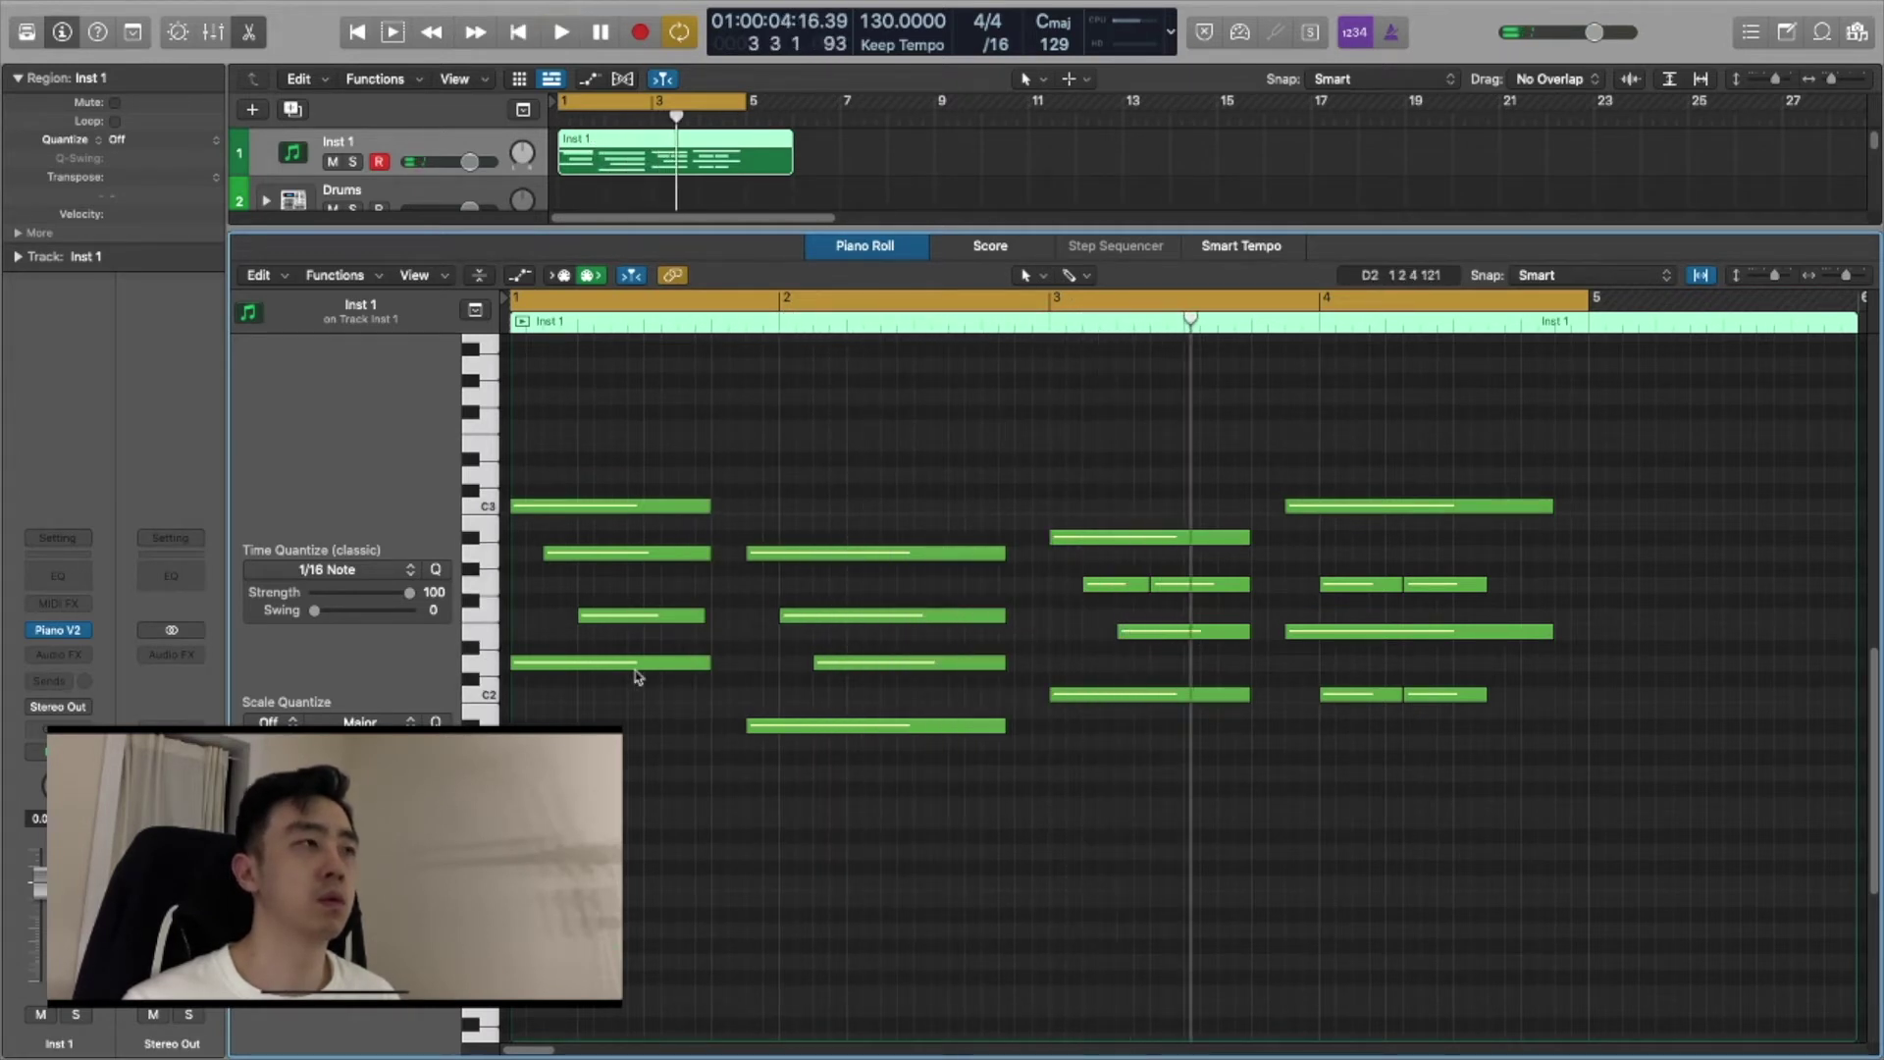
# Copy the lowest note of each of the four chords one octave down as a bass line and lengthen the copies.
pyautogui.click(848, 732)
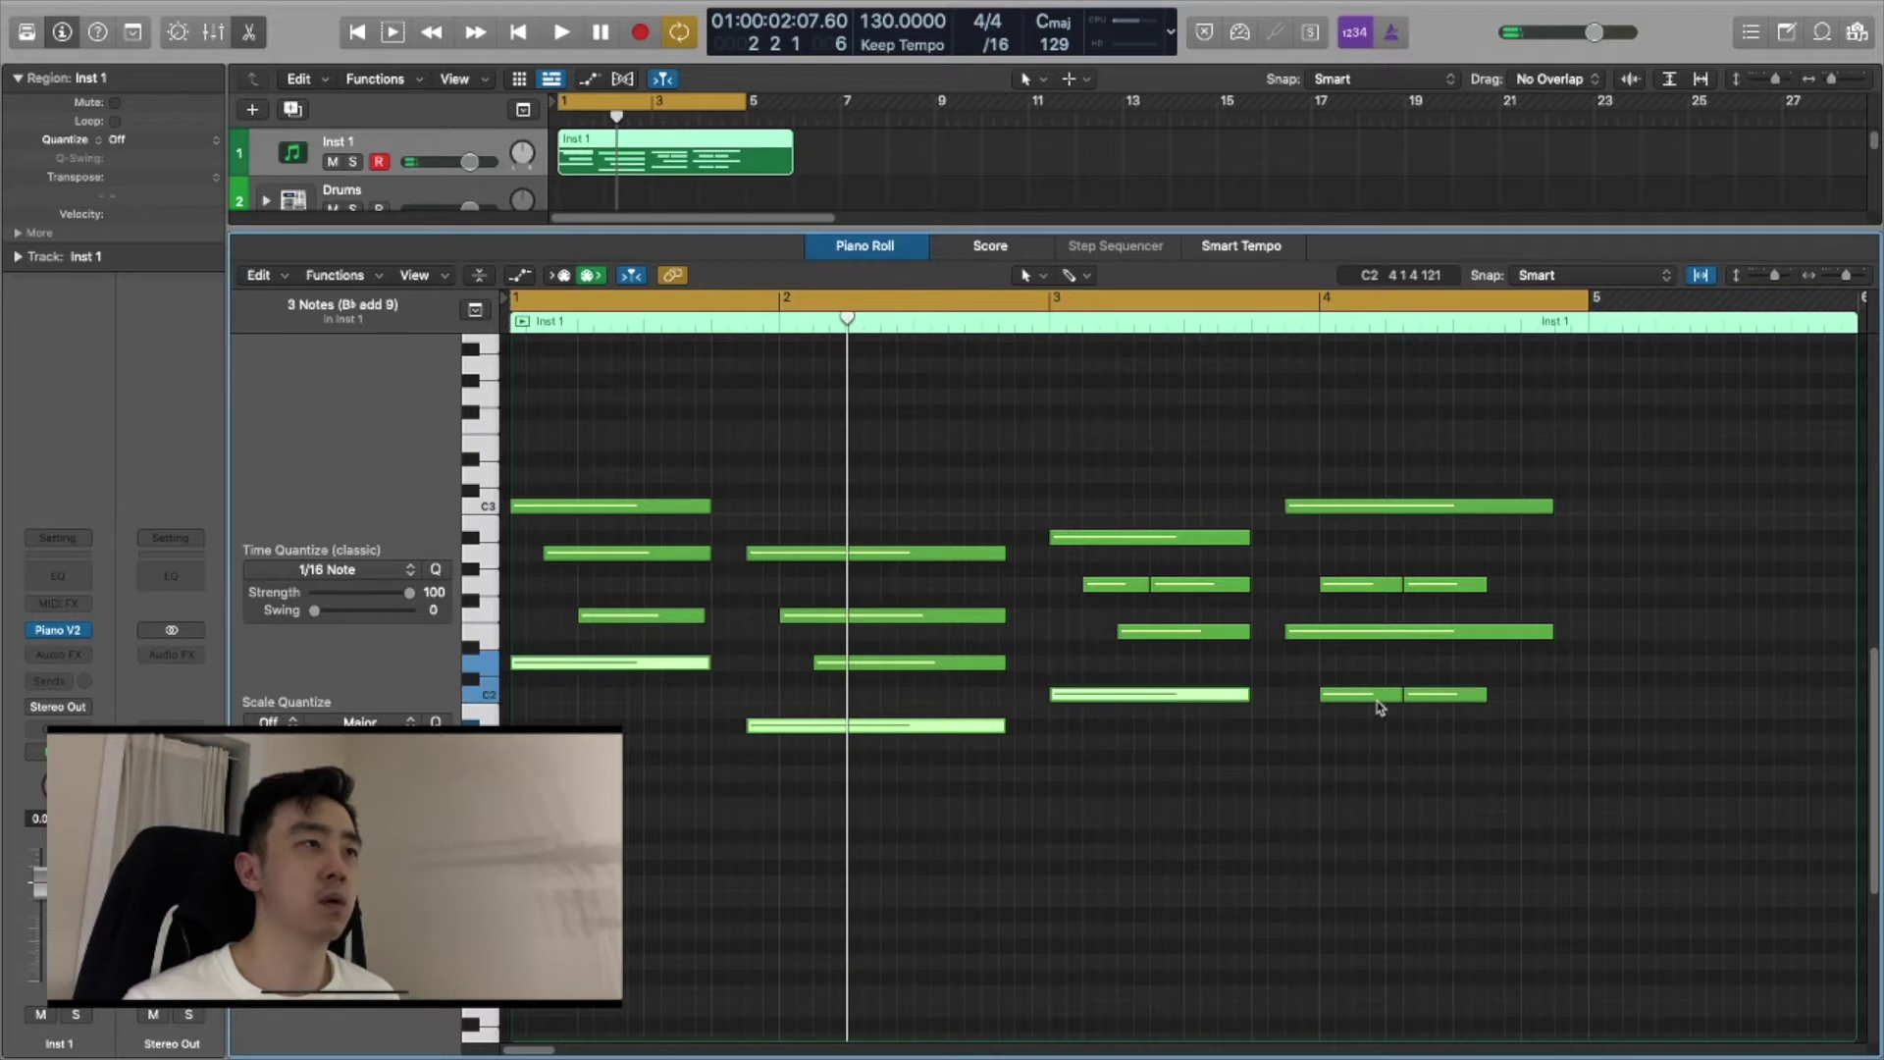
pyautogui.moveTo(1378, 699); pyautogui.dragTo(1378, 714)
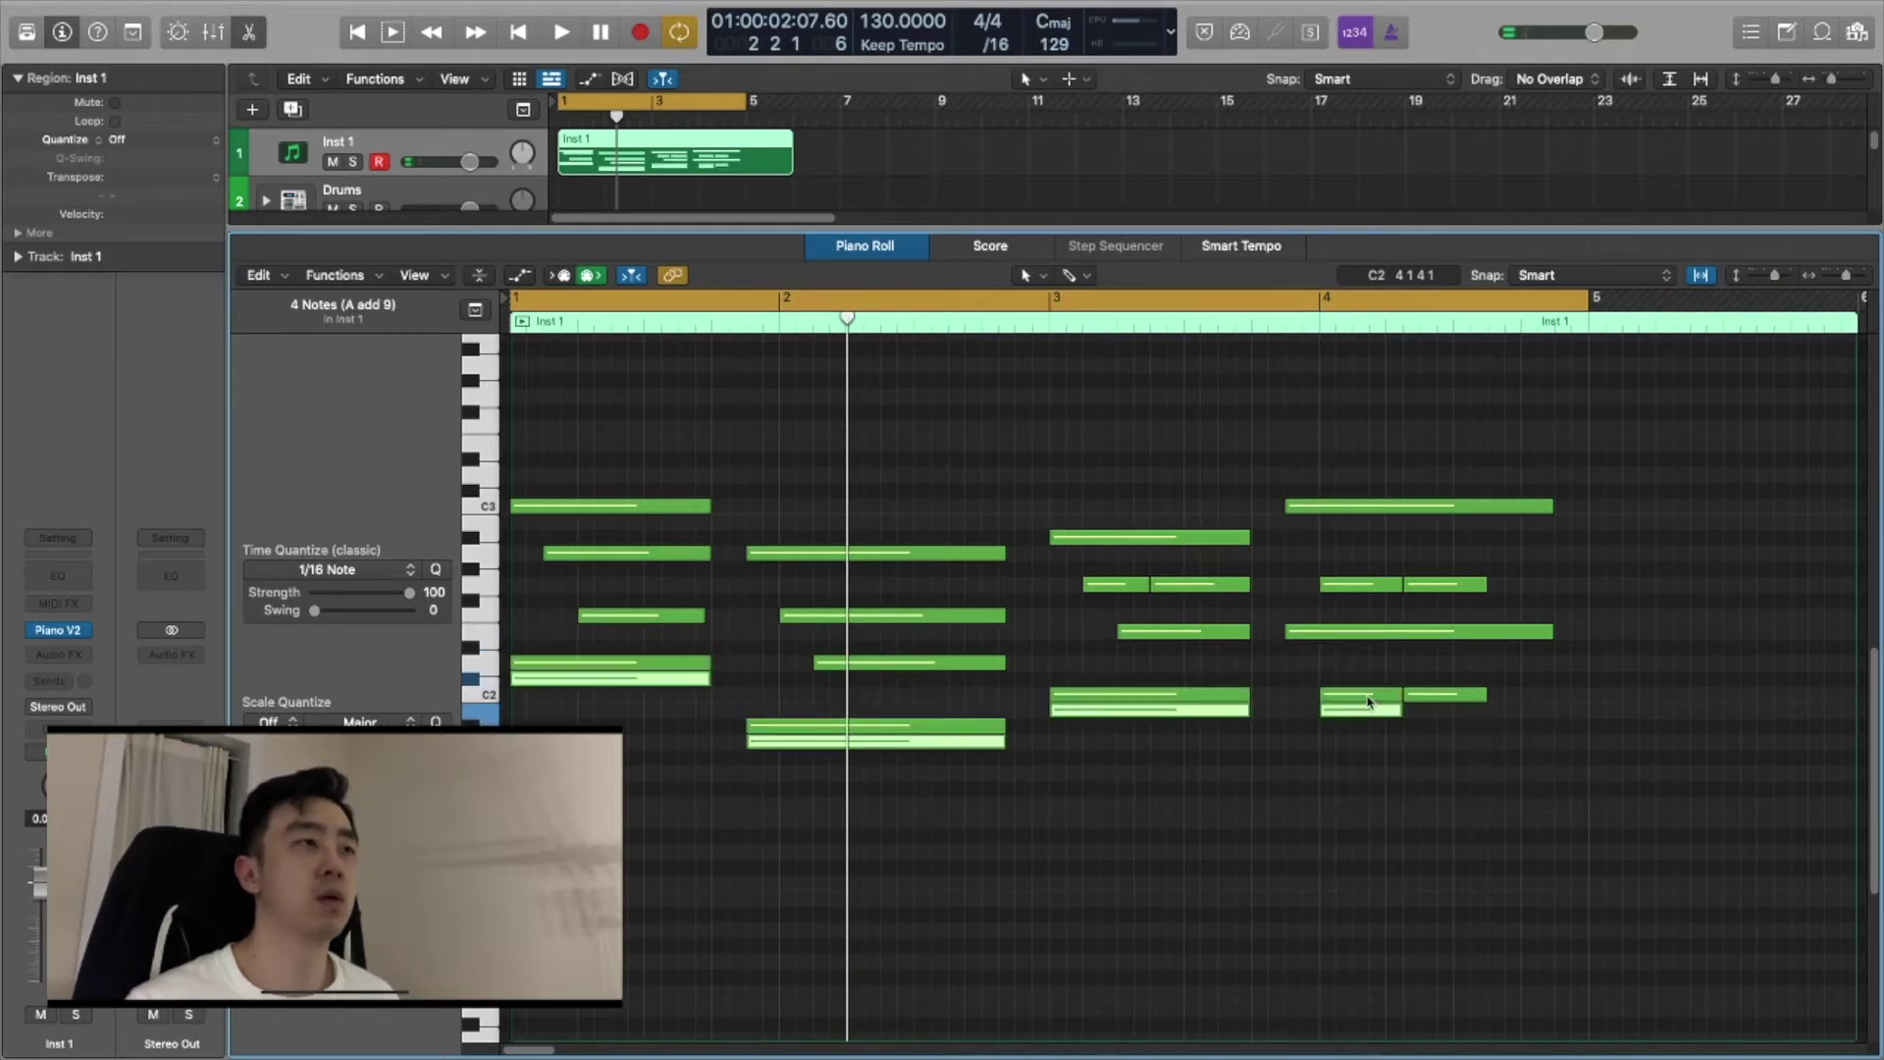
pyautogui.hotkey('alt', 'shift', 'Down')
pyautogui.hotkey('alt', 'Up')
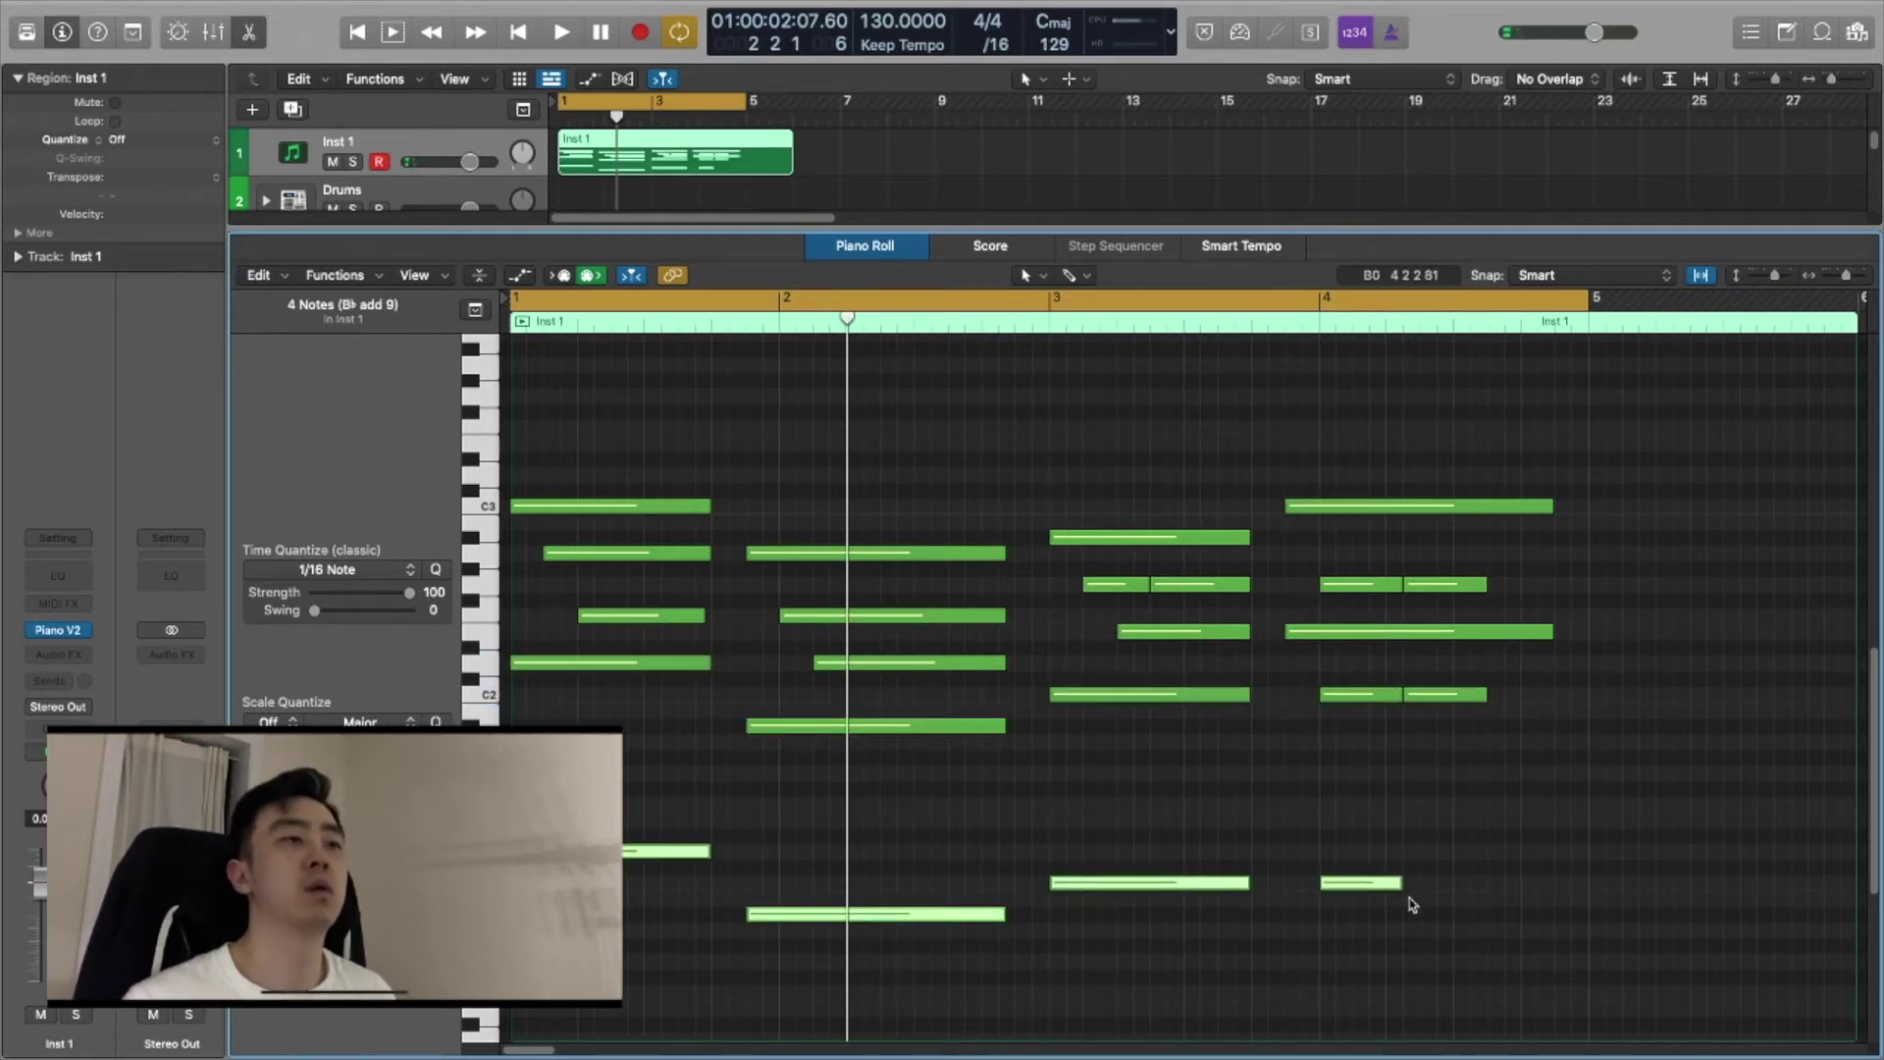
pyautogui.moveTo(1401, 881); pyautogui.dragTo(1553, 885)
pyautogui.click(1472, 824)
# Play back the full chord progression with its bass line and review the notes across the octaves.
pyautogui.press('space')
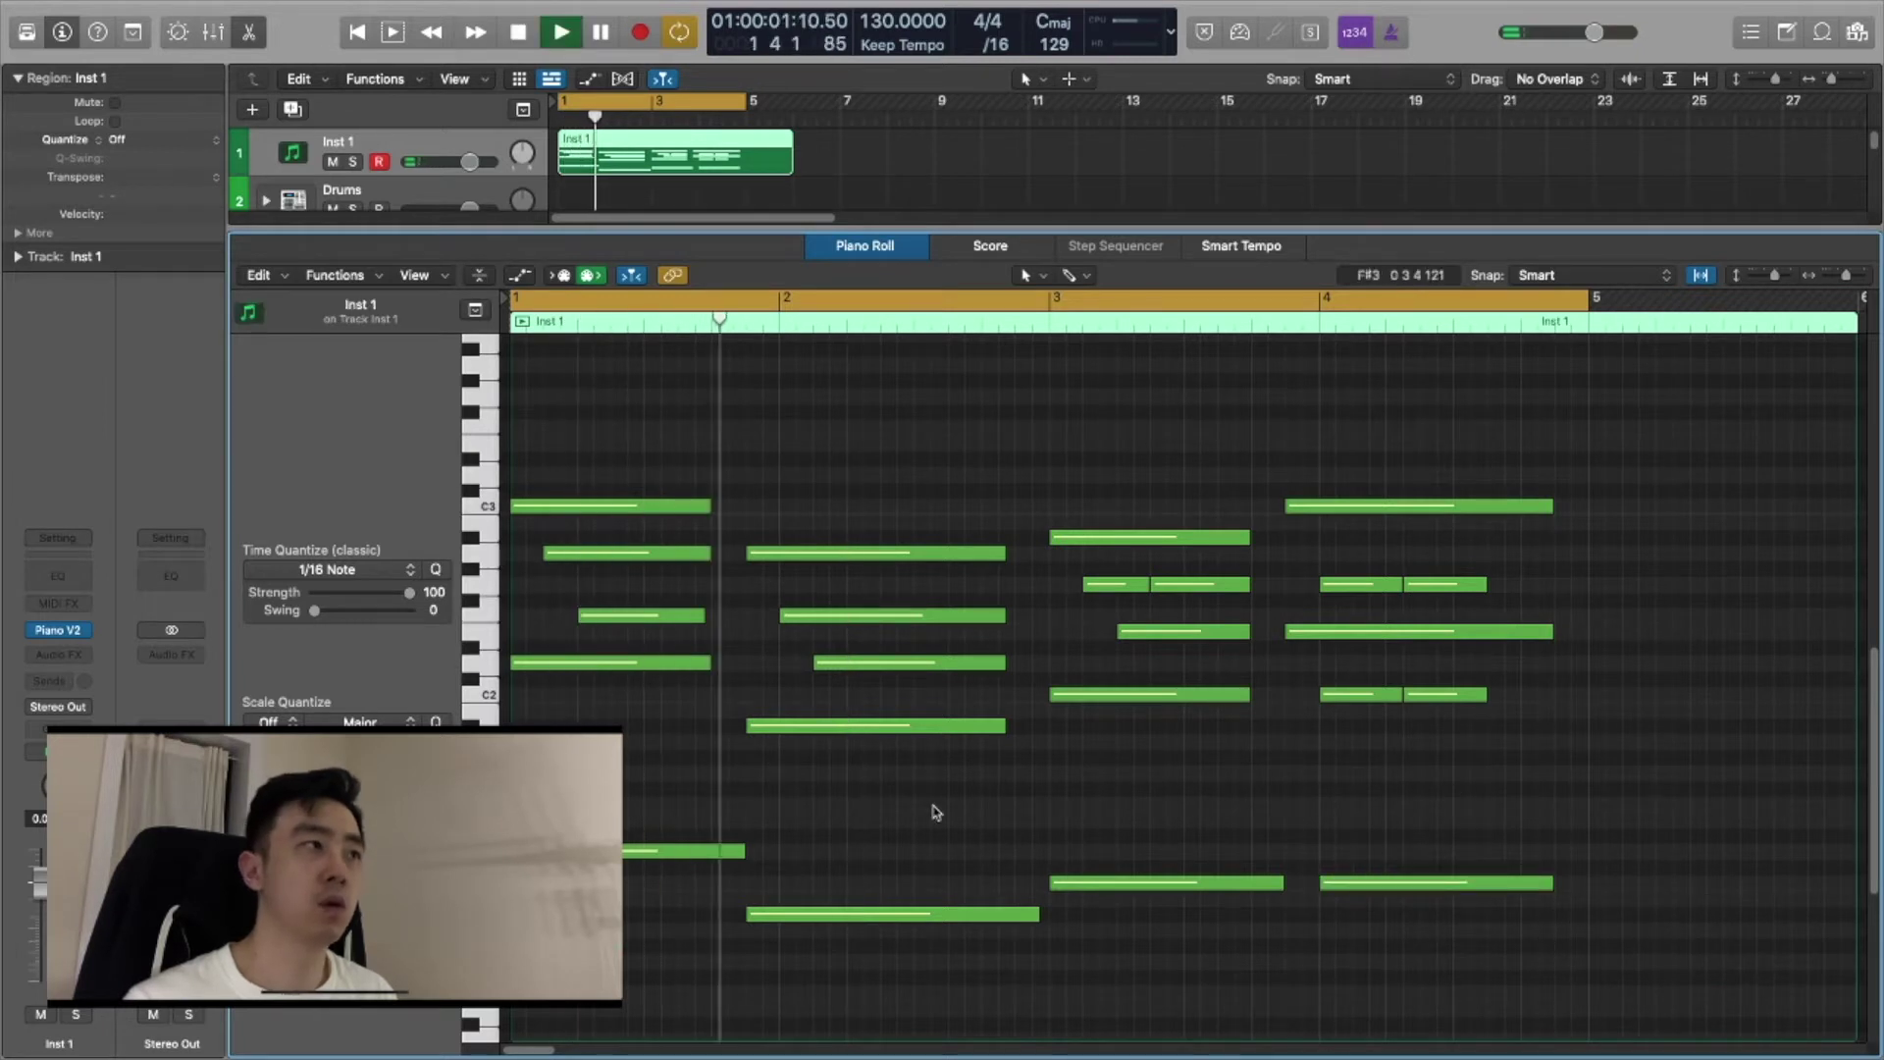
pyautogui.scroll(2, 979, 795)
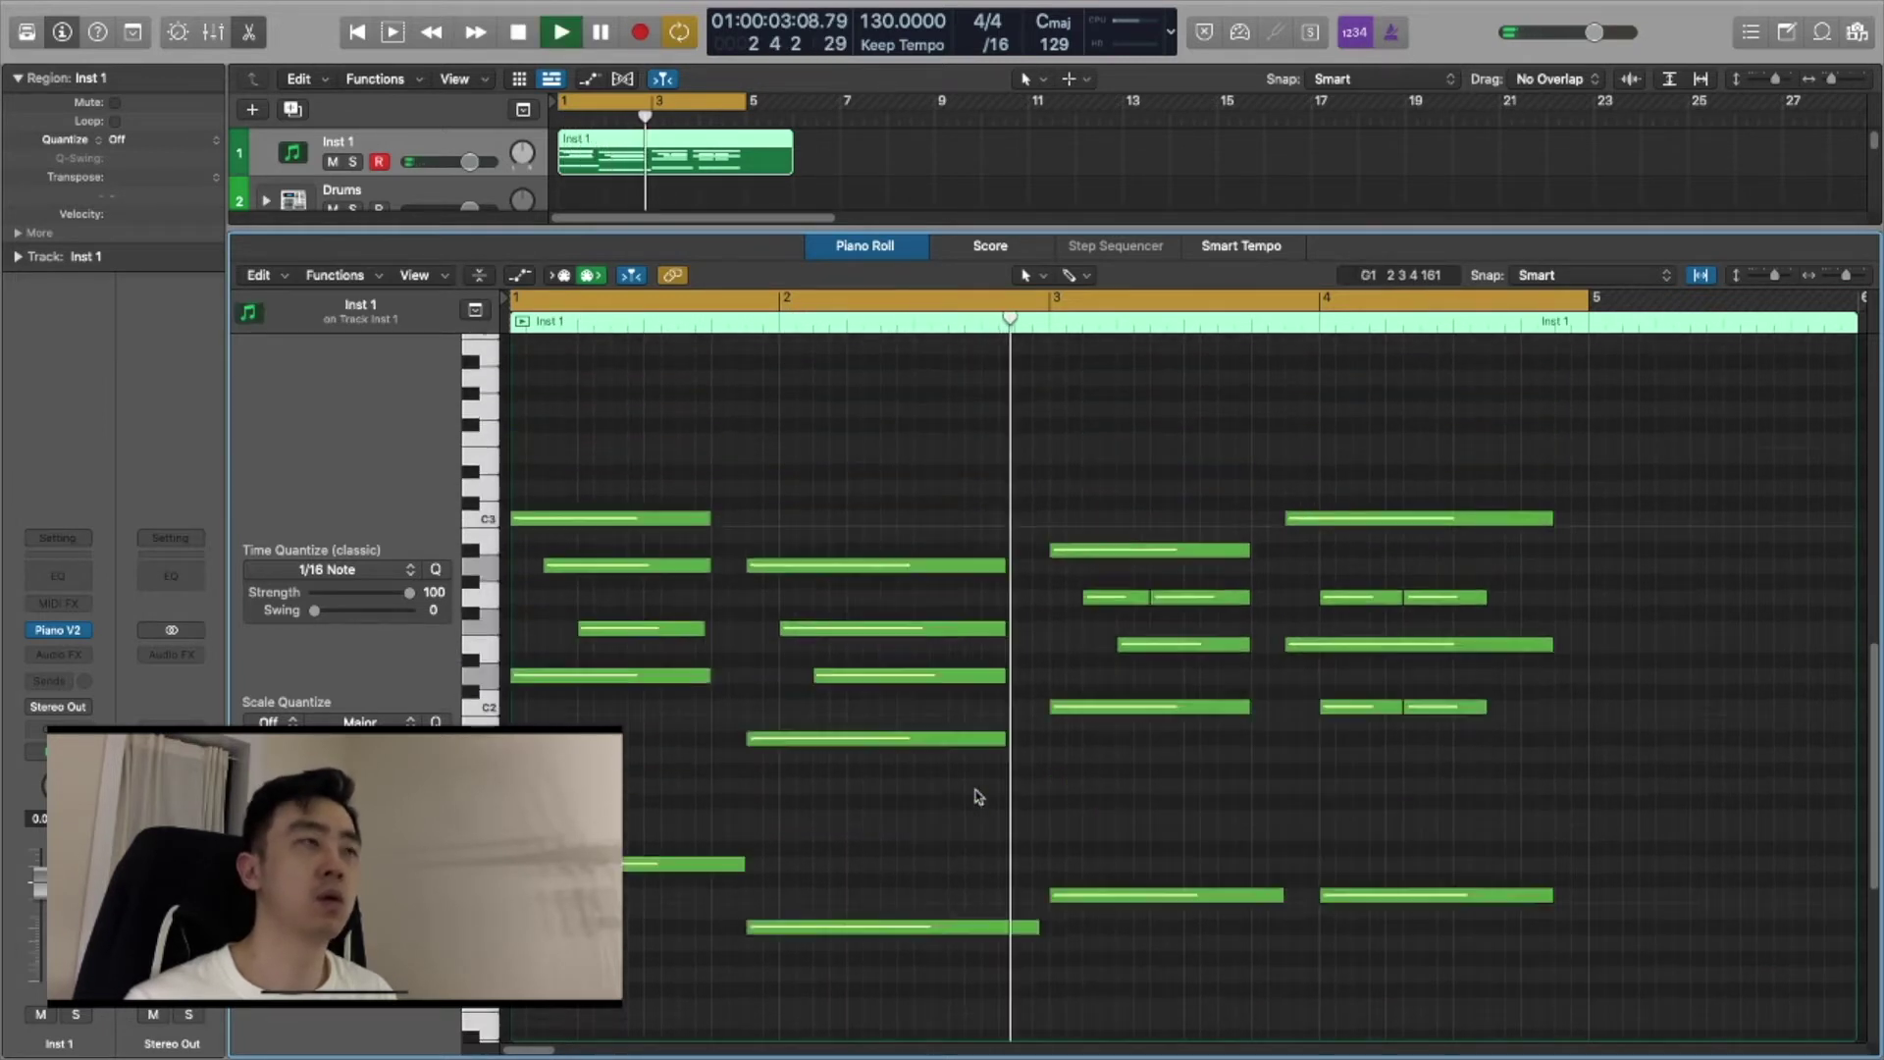
pyautogui.scroll(-5, 979, 795)
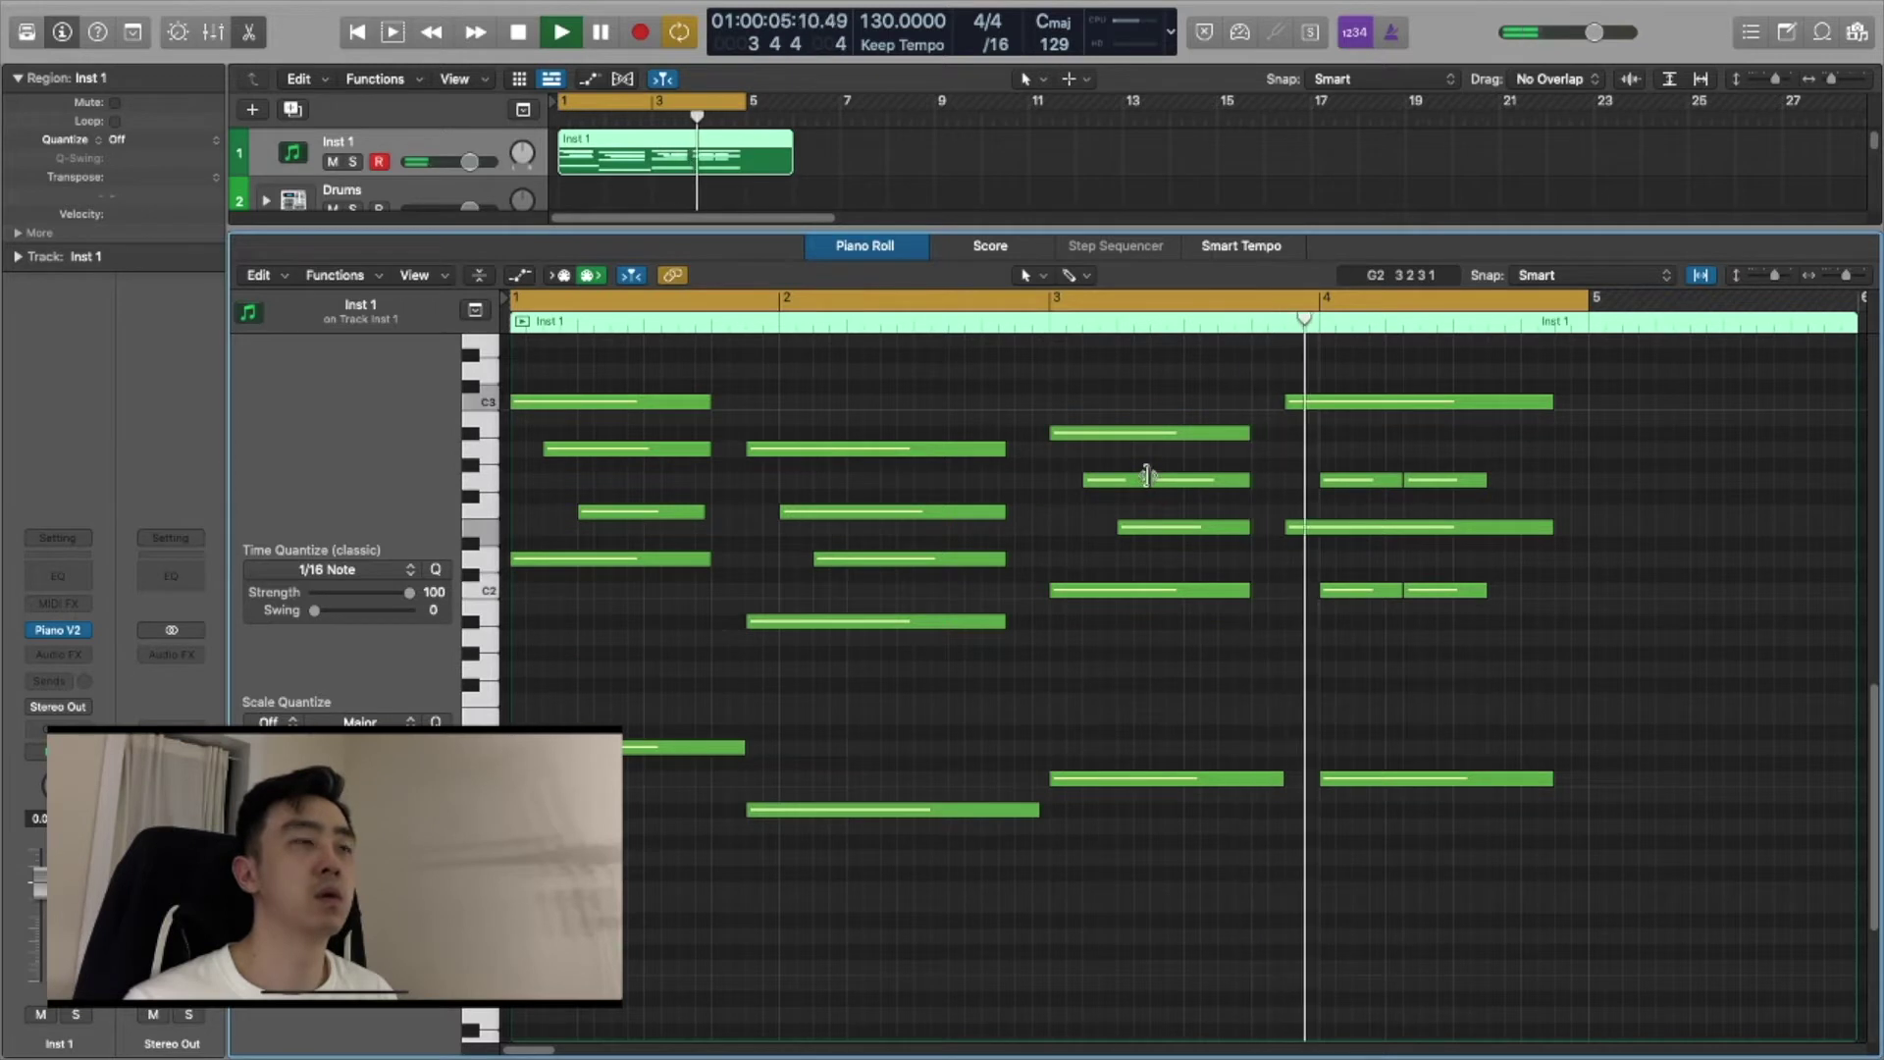
pyautogui.press('space')
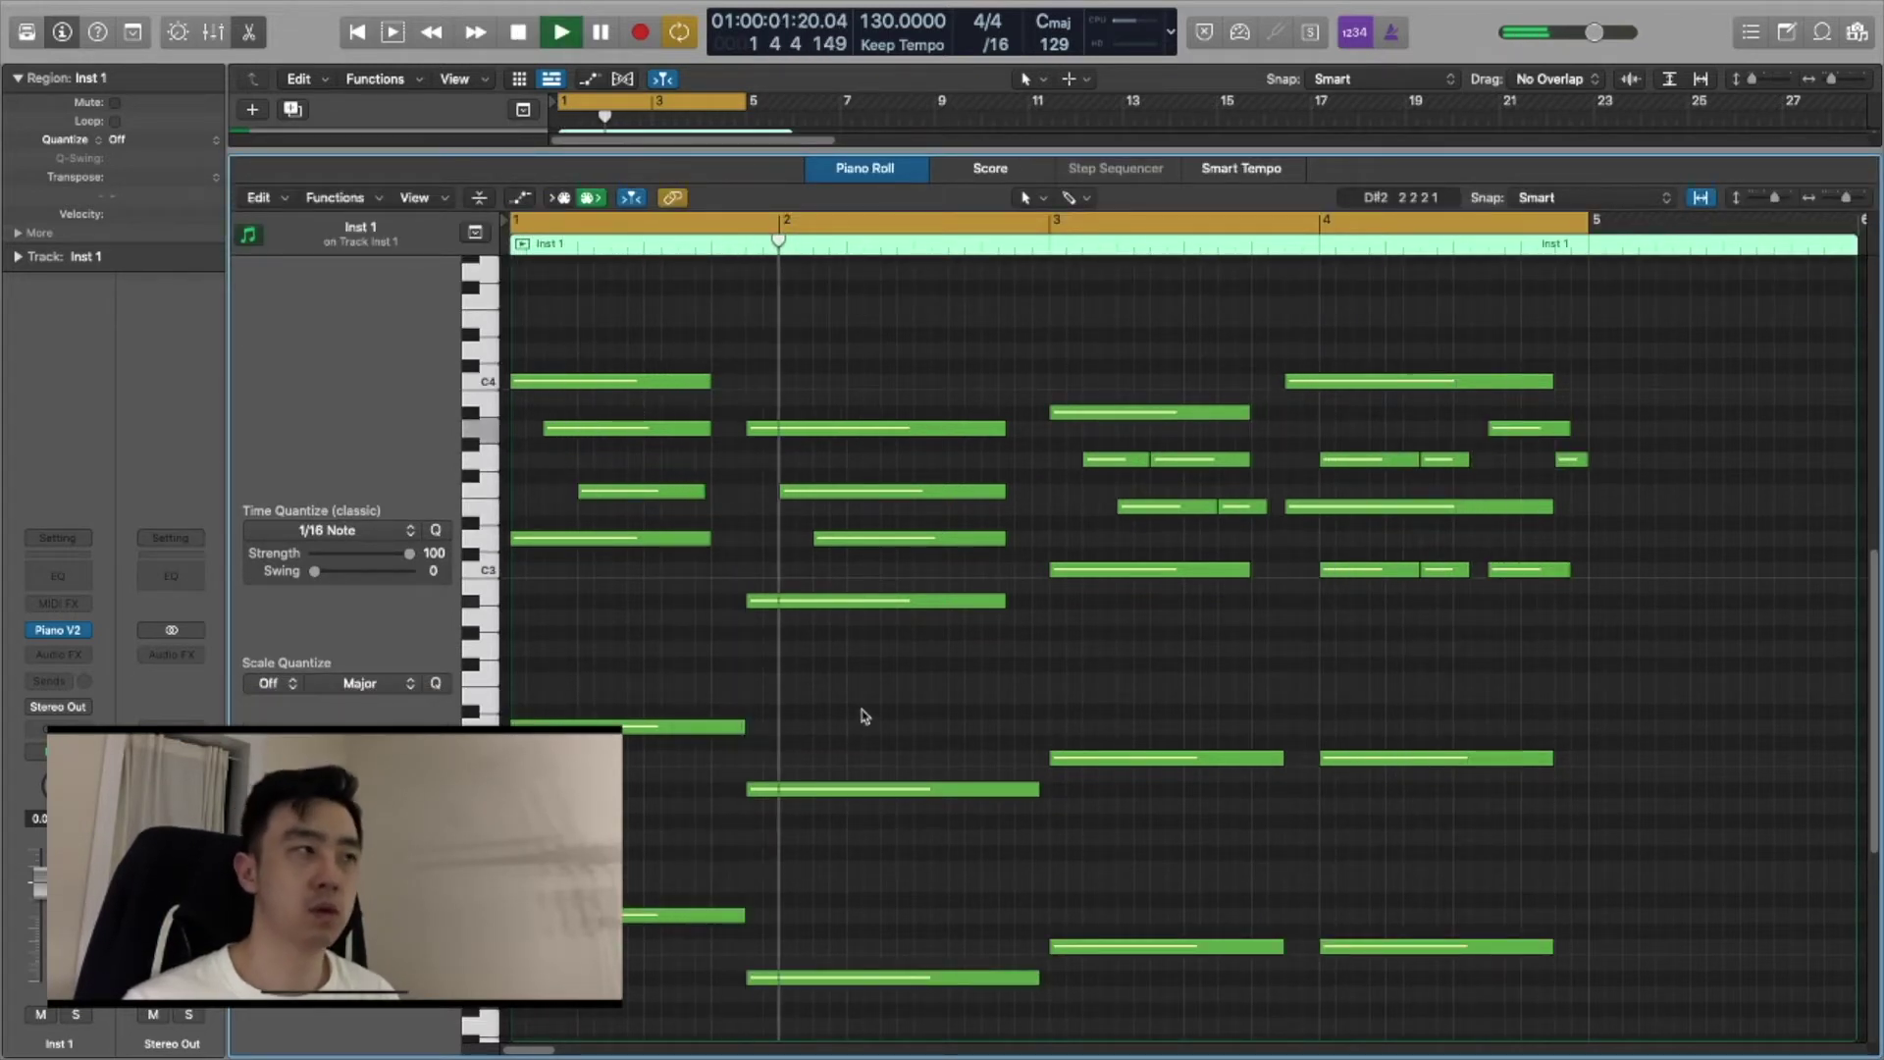
pyautogui.scroll(-3, 875, 715)
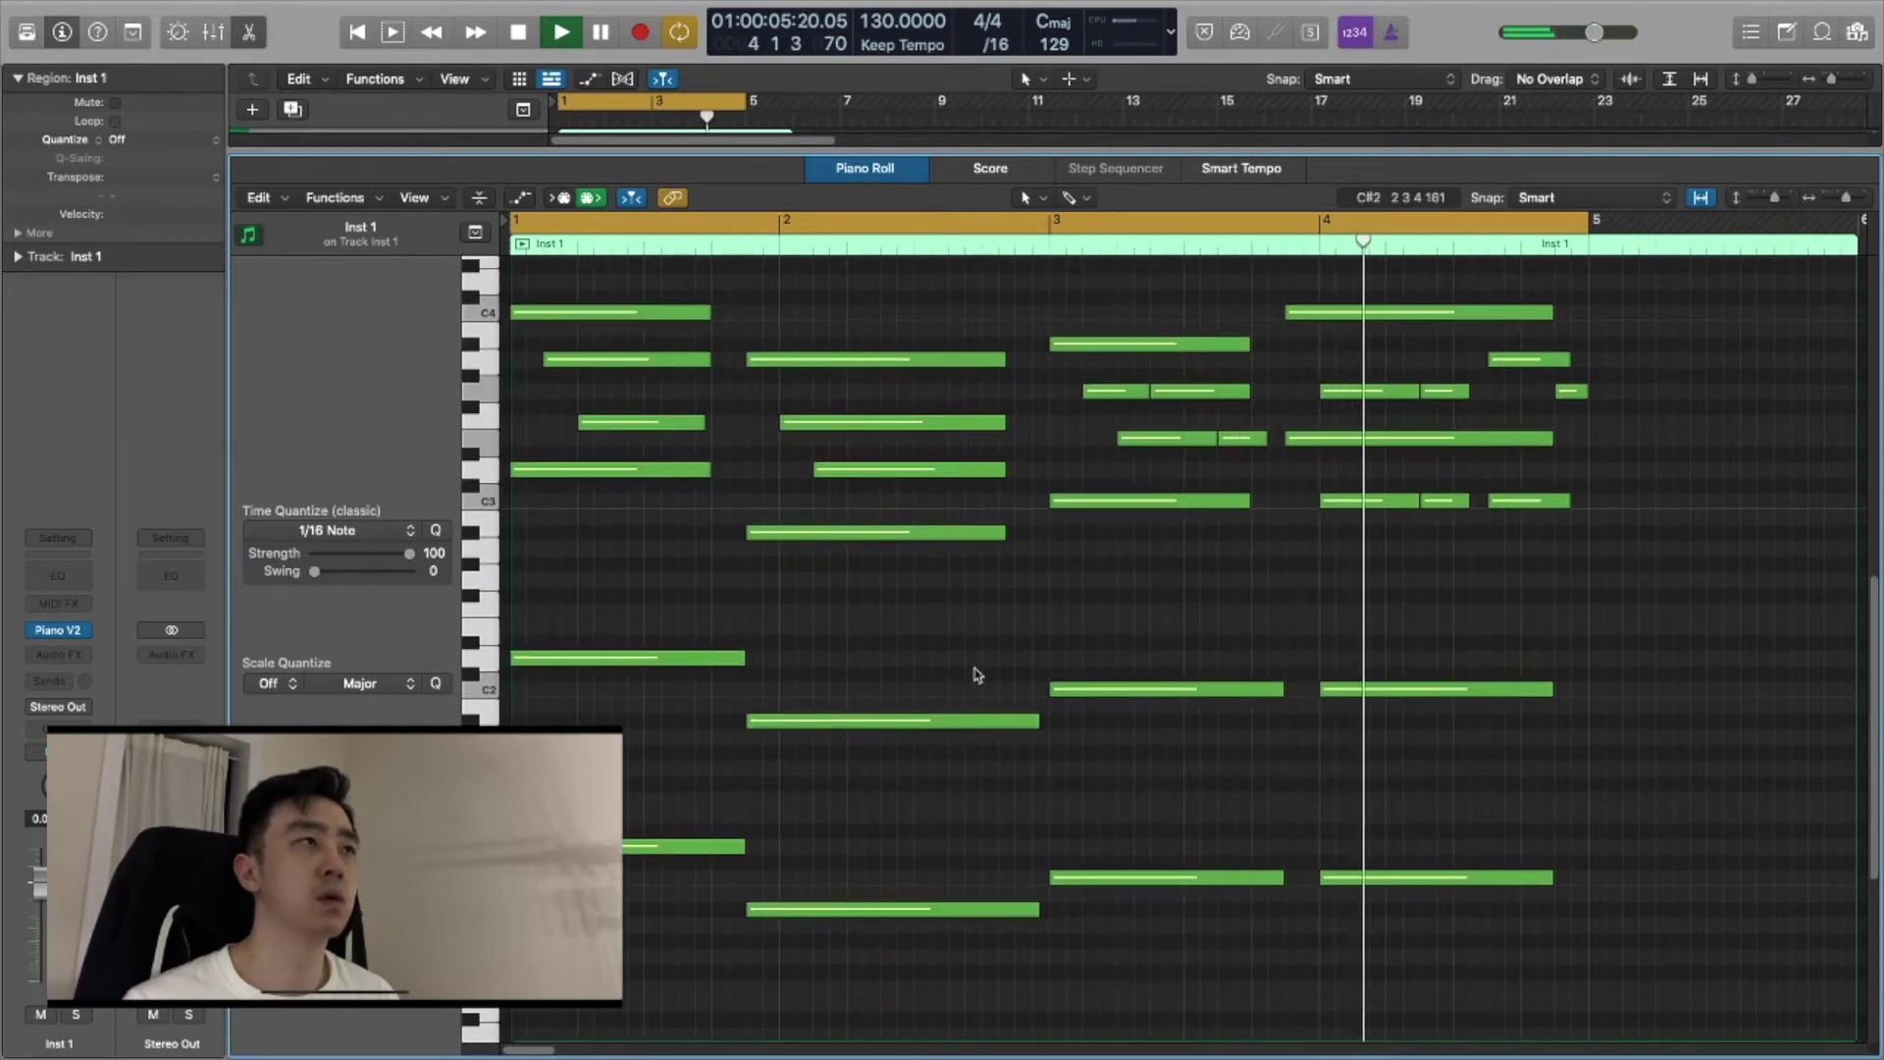
pyautogui.scroll(2, 977, 675)
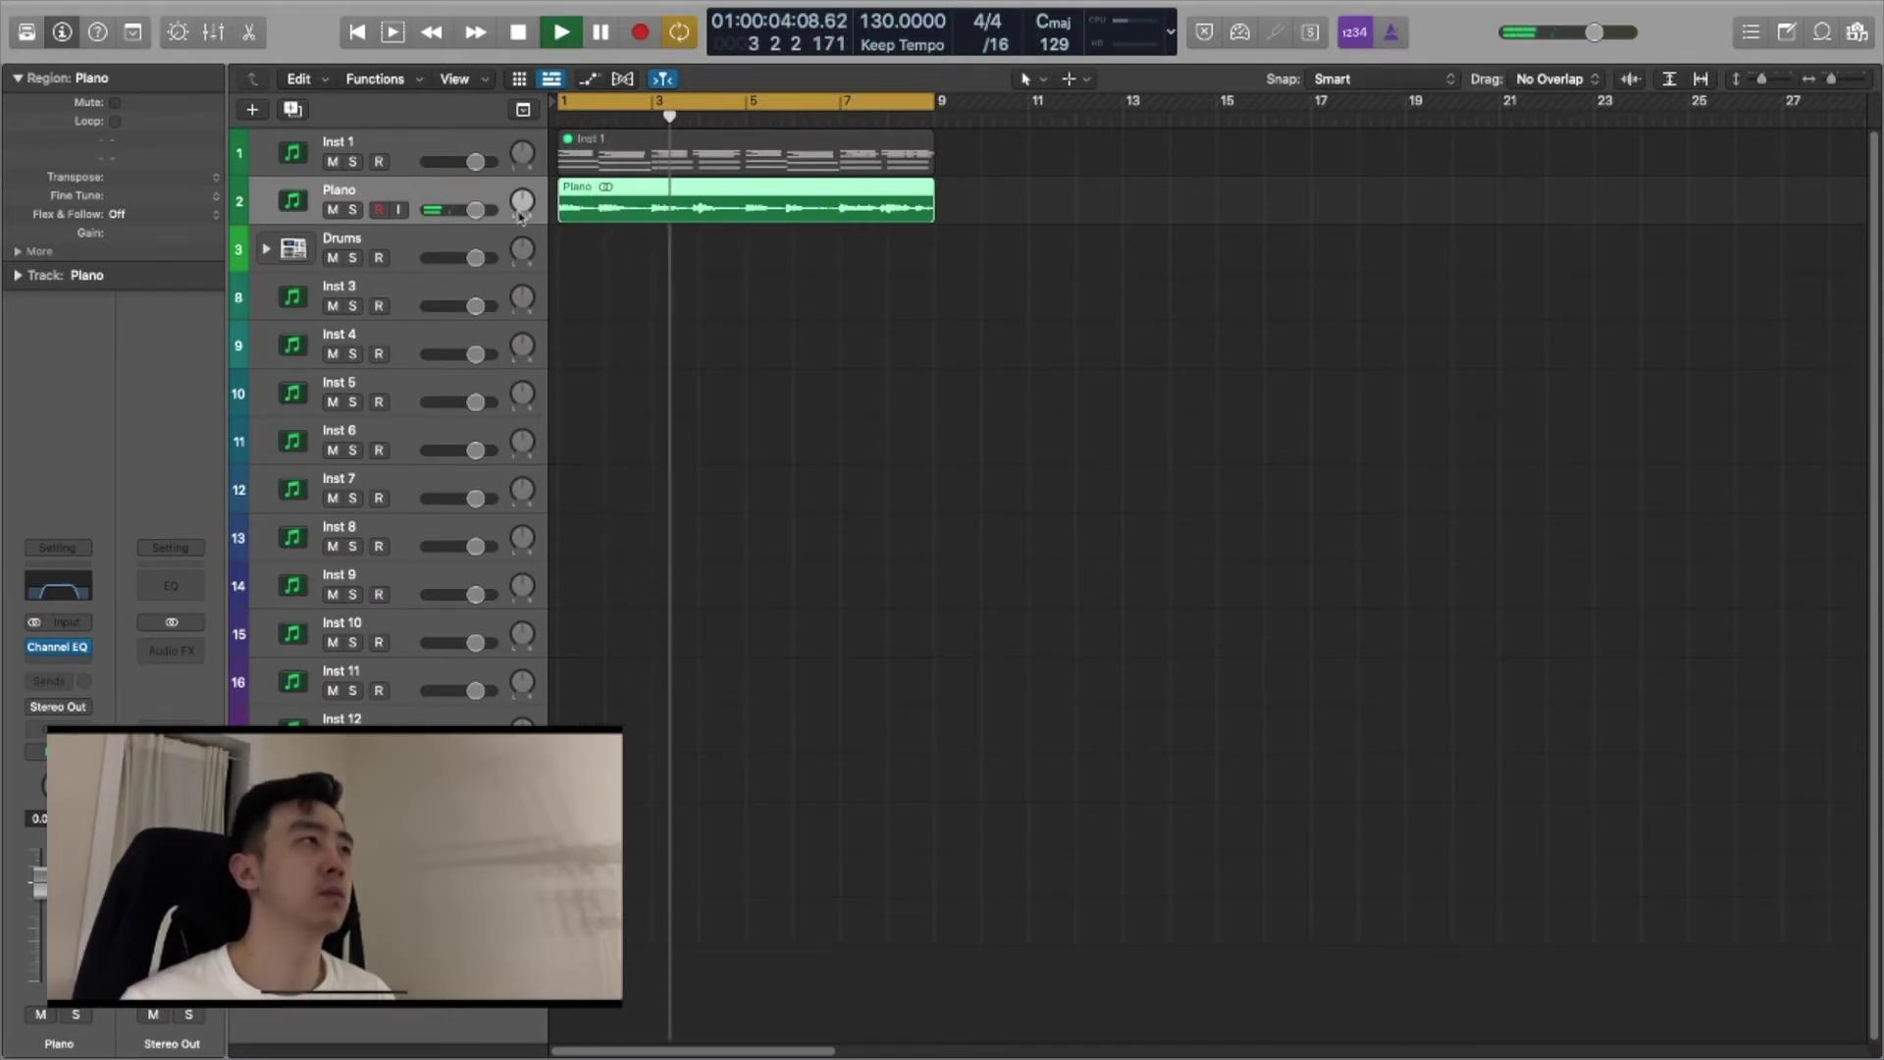
# Open the Piano audio region in the audio file editor, reverse the file, and close the editor.
pyautogui.doubleClick(869, 211)
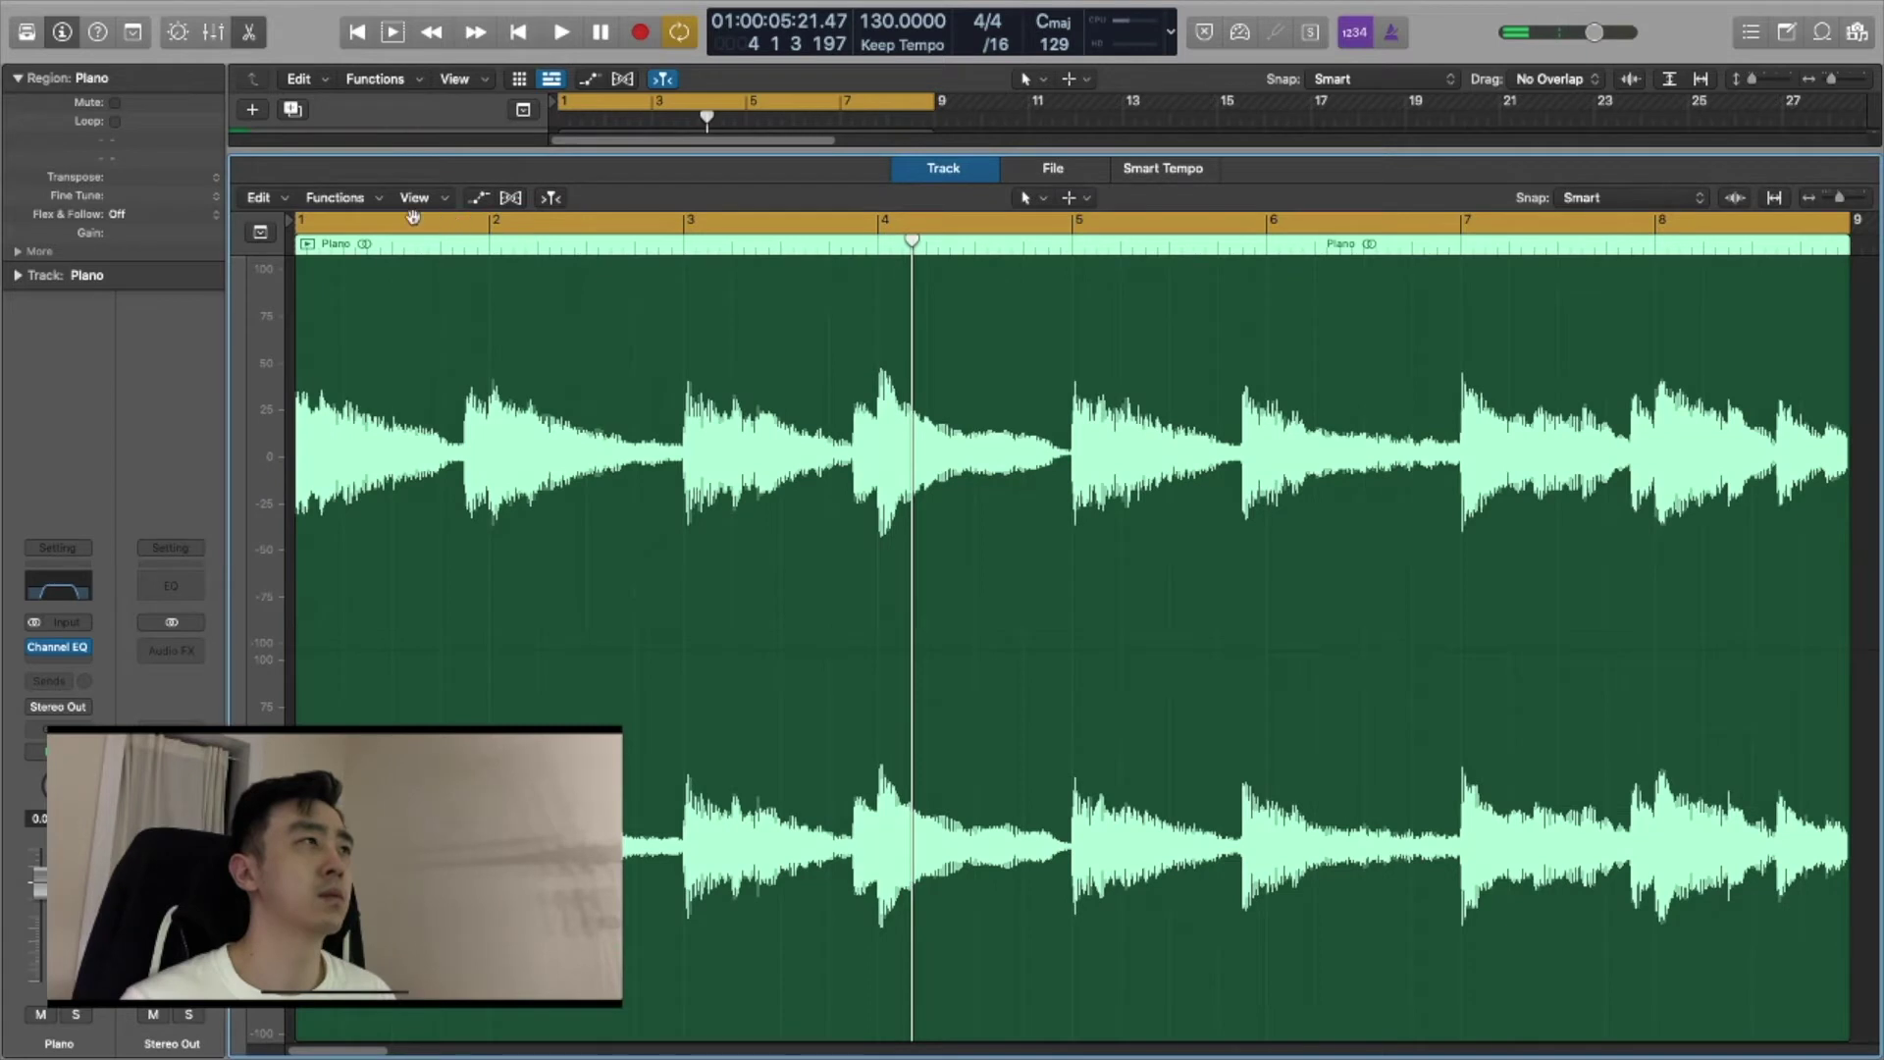
pyautogui.click(335, 197)
pyautogui.click(369, 201)
pyautogui.click(412, 199)
pyautogui.click(421, 200)
pyautogui.click(361, 200)
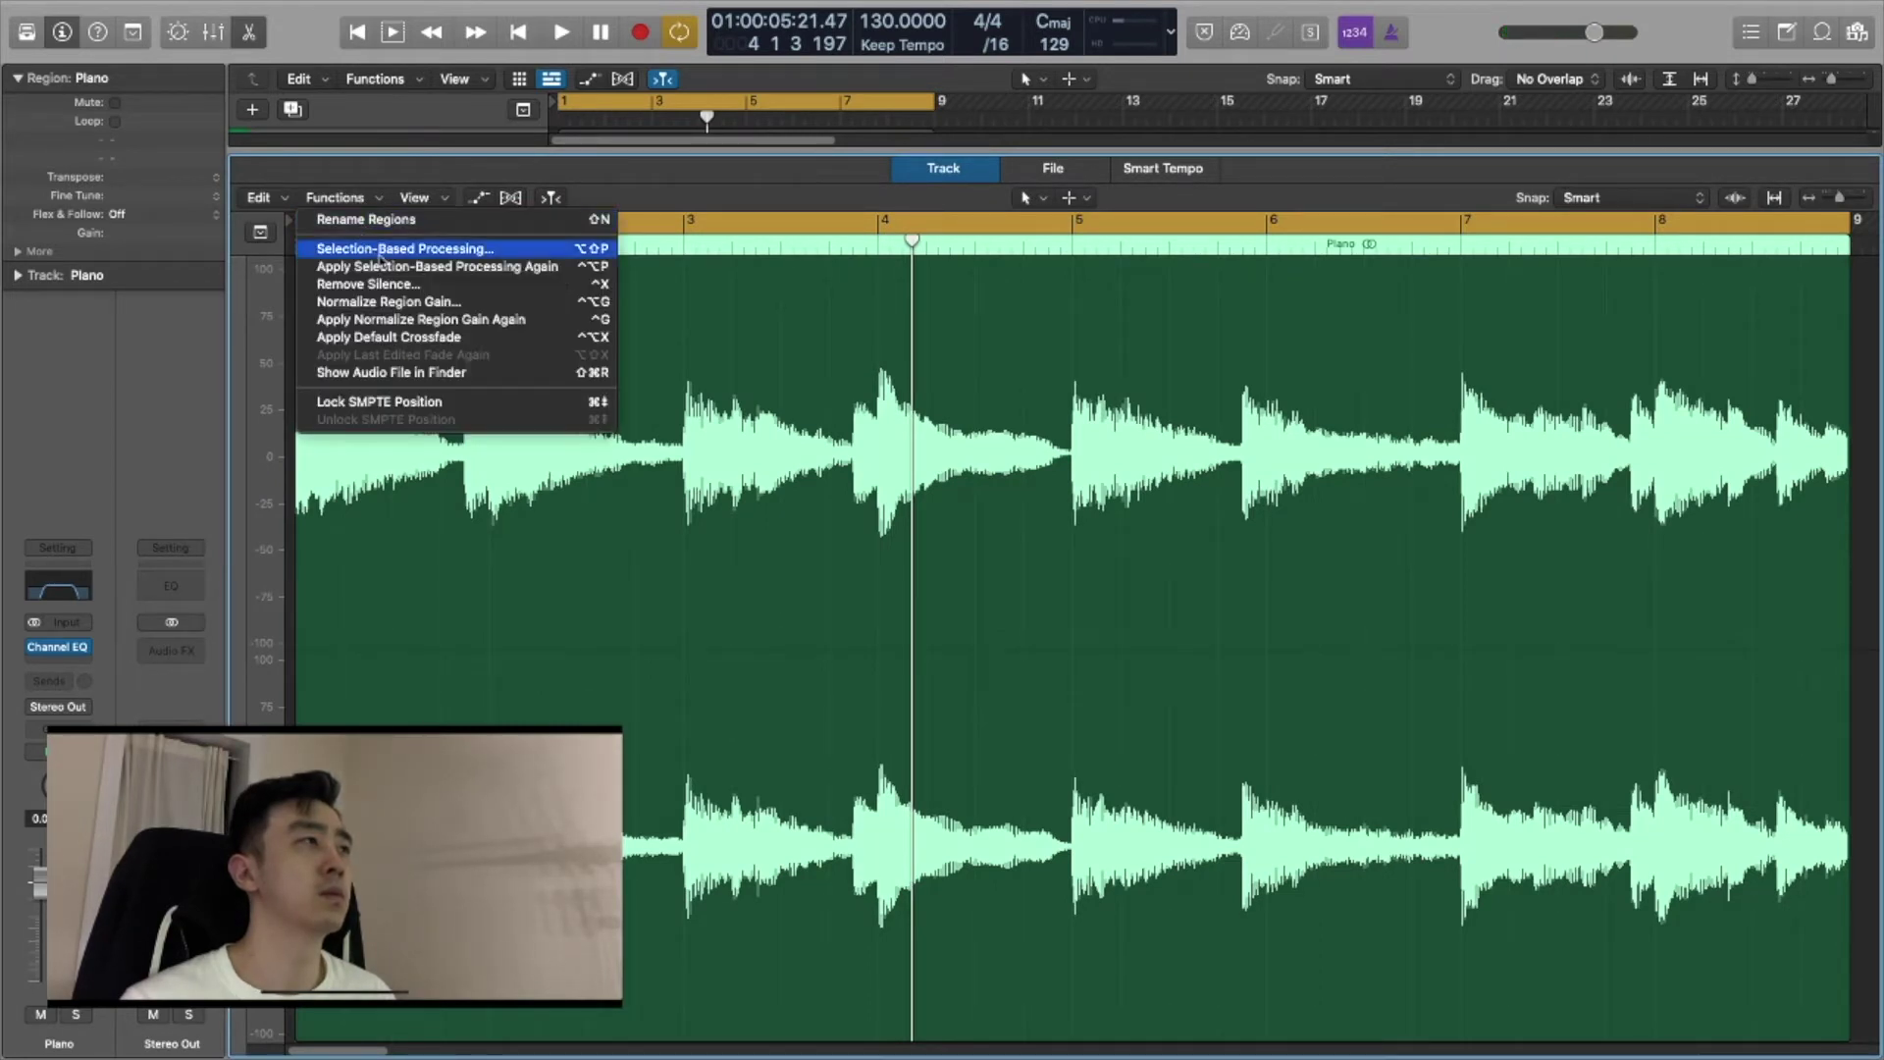
pyautogui.click(1095, 169)
pyautogui.click(1087, 167)
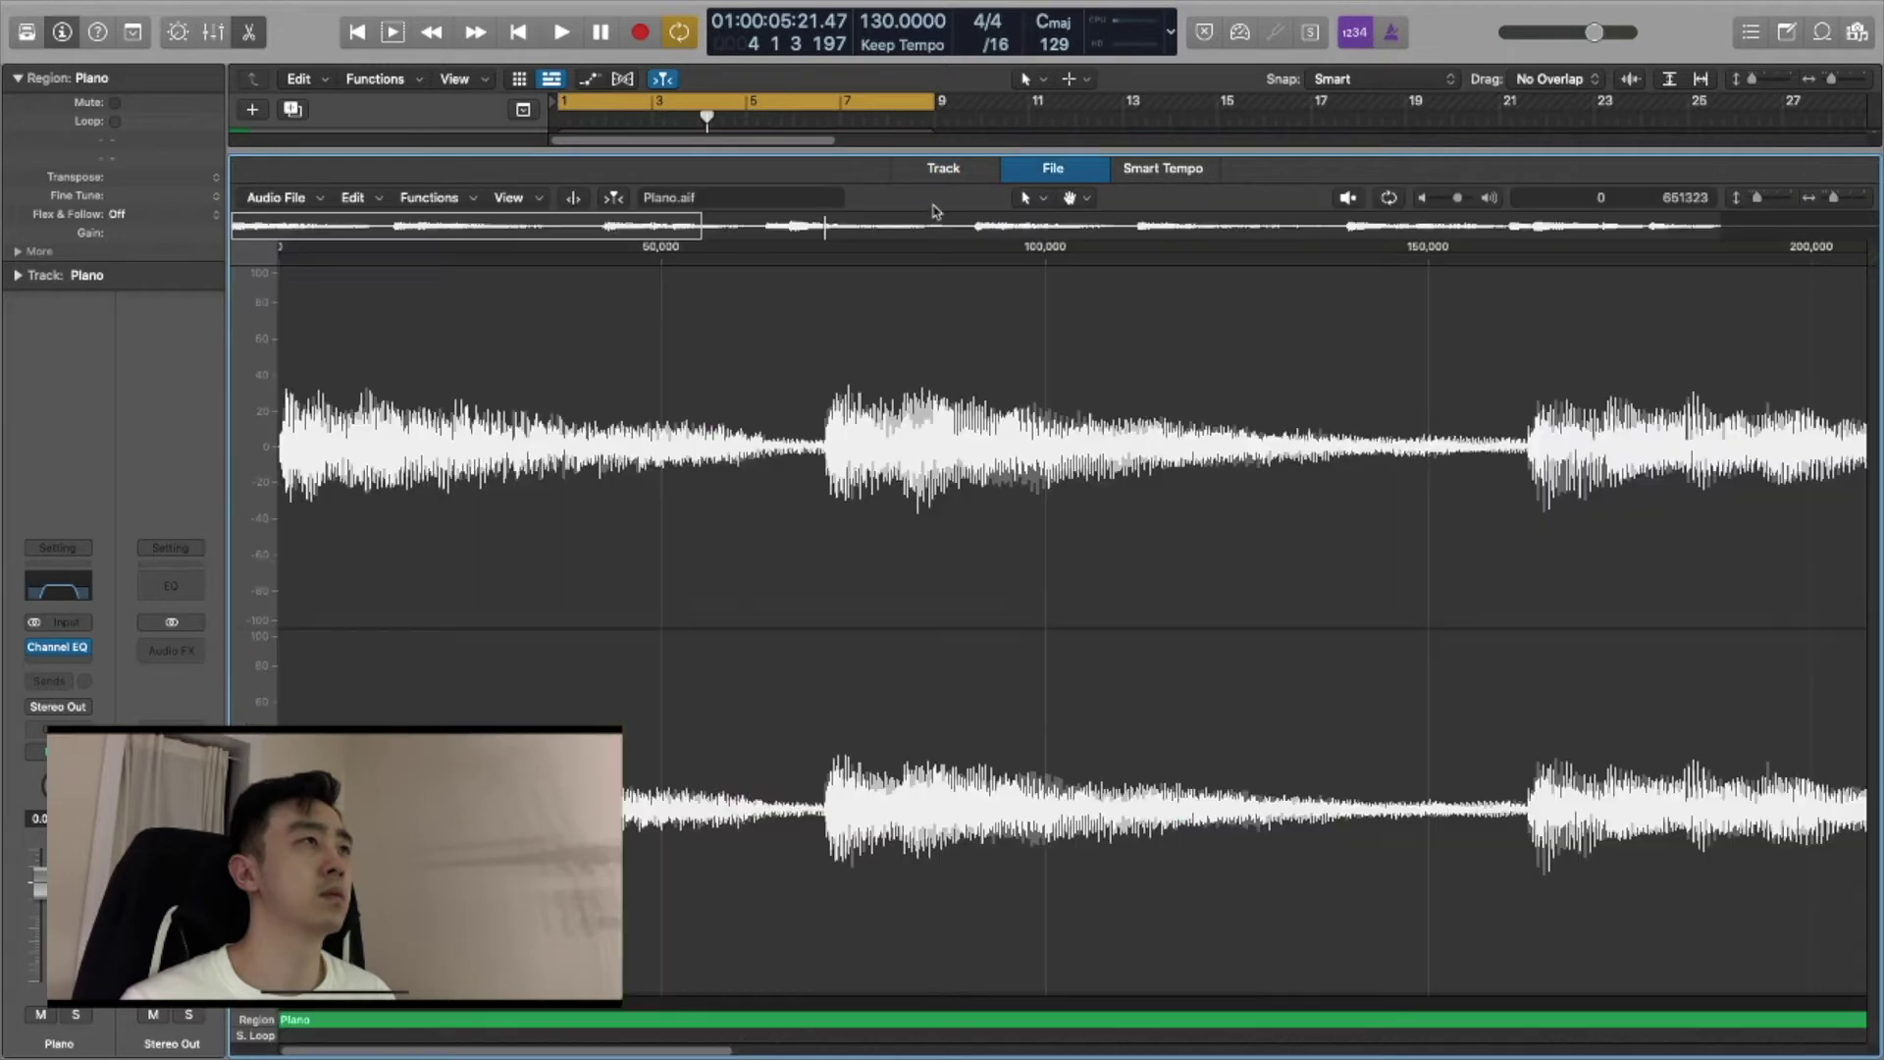
pyautogui.click(421, 196)
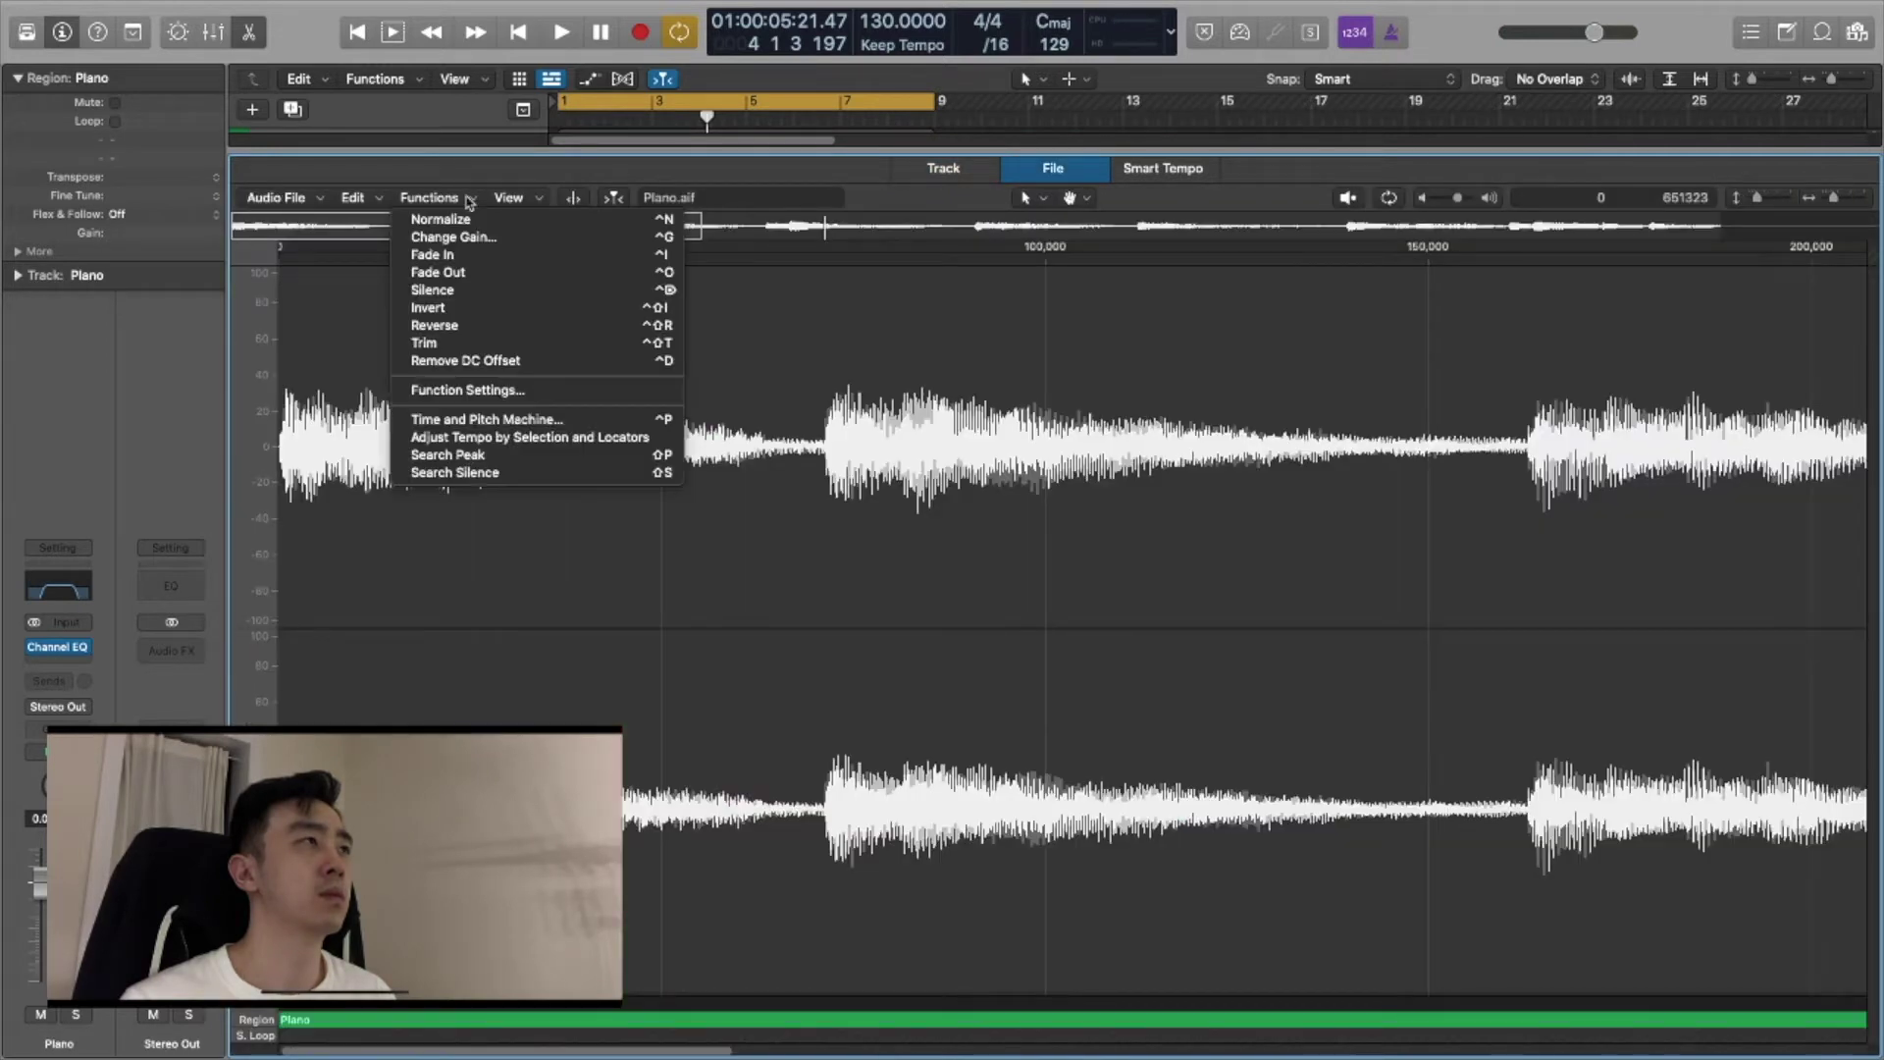
pyautogui.click(471, 324)
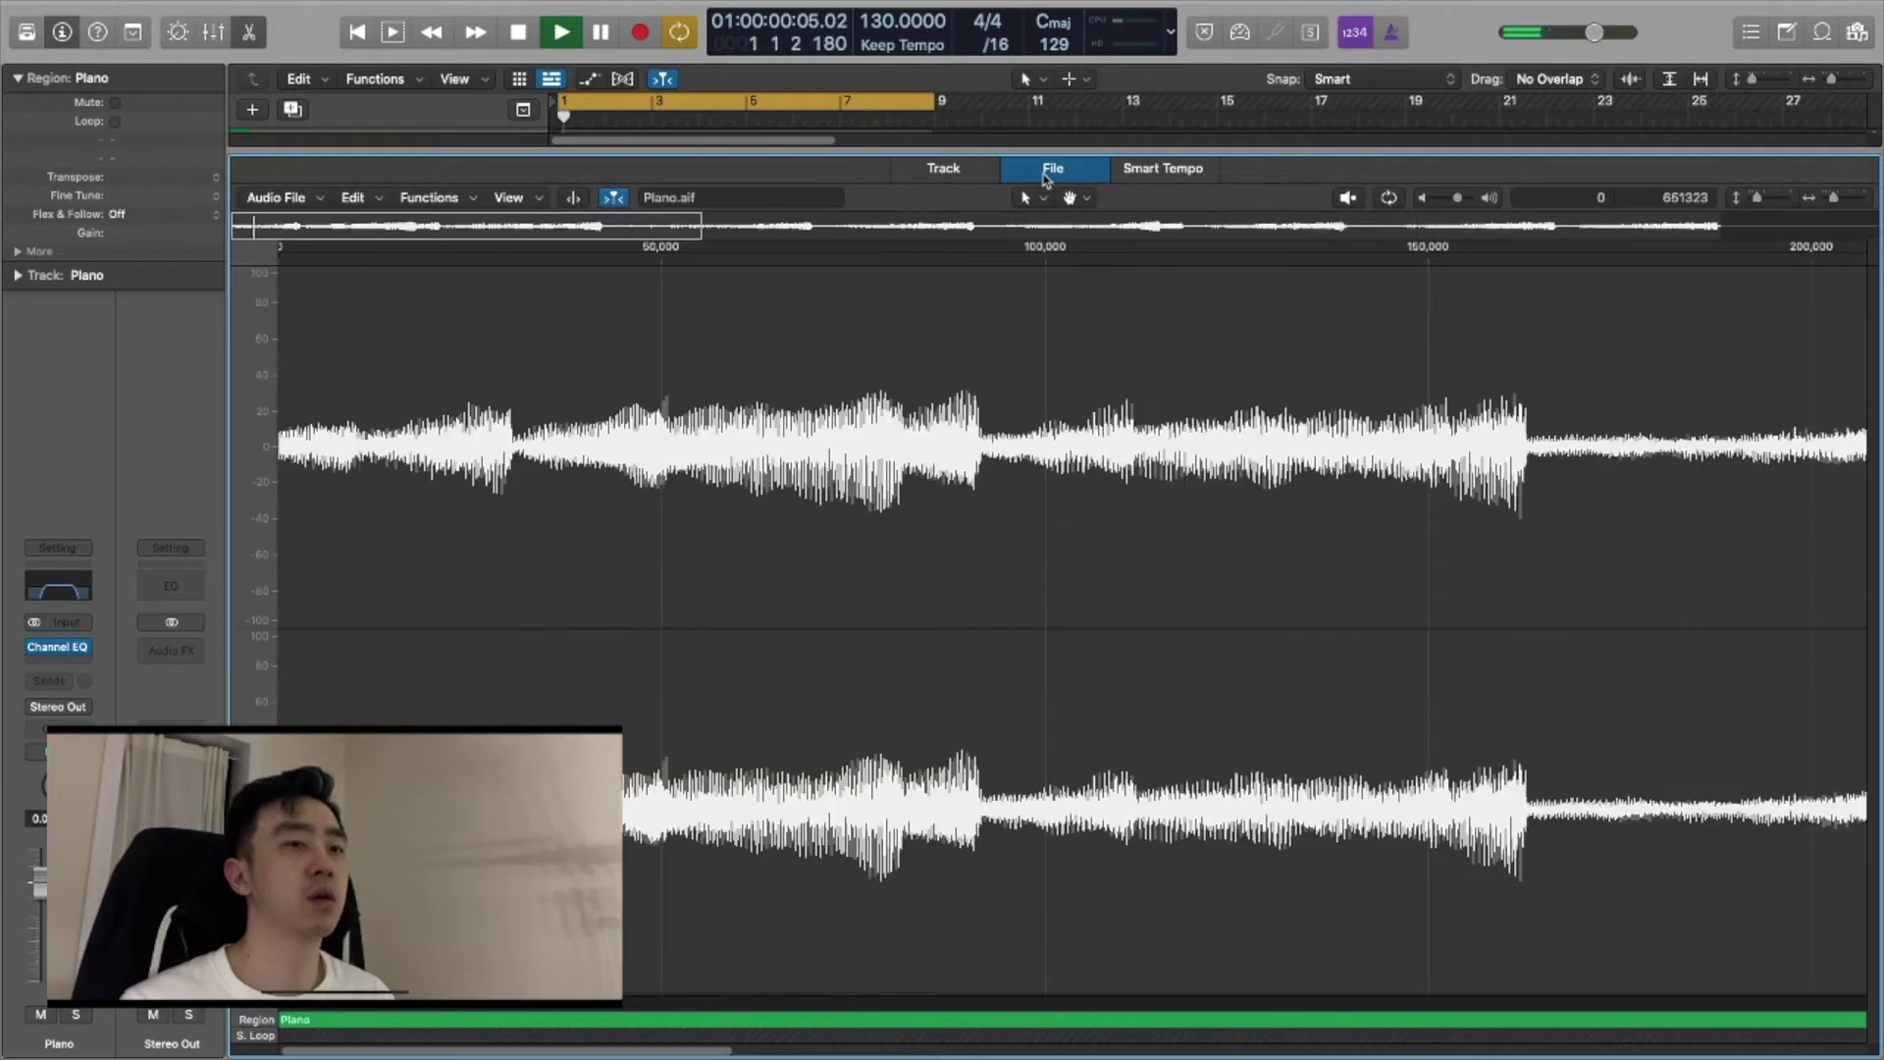
pyautogui.press('e')
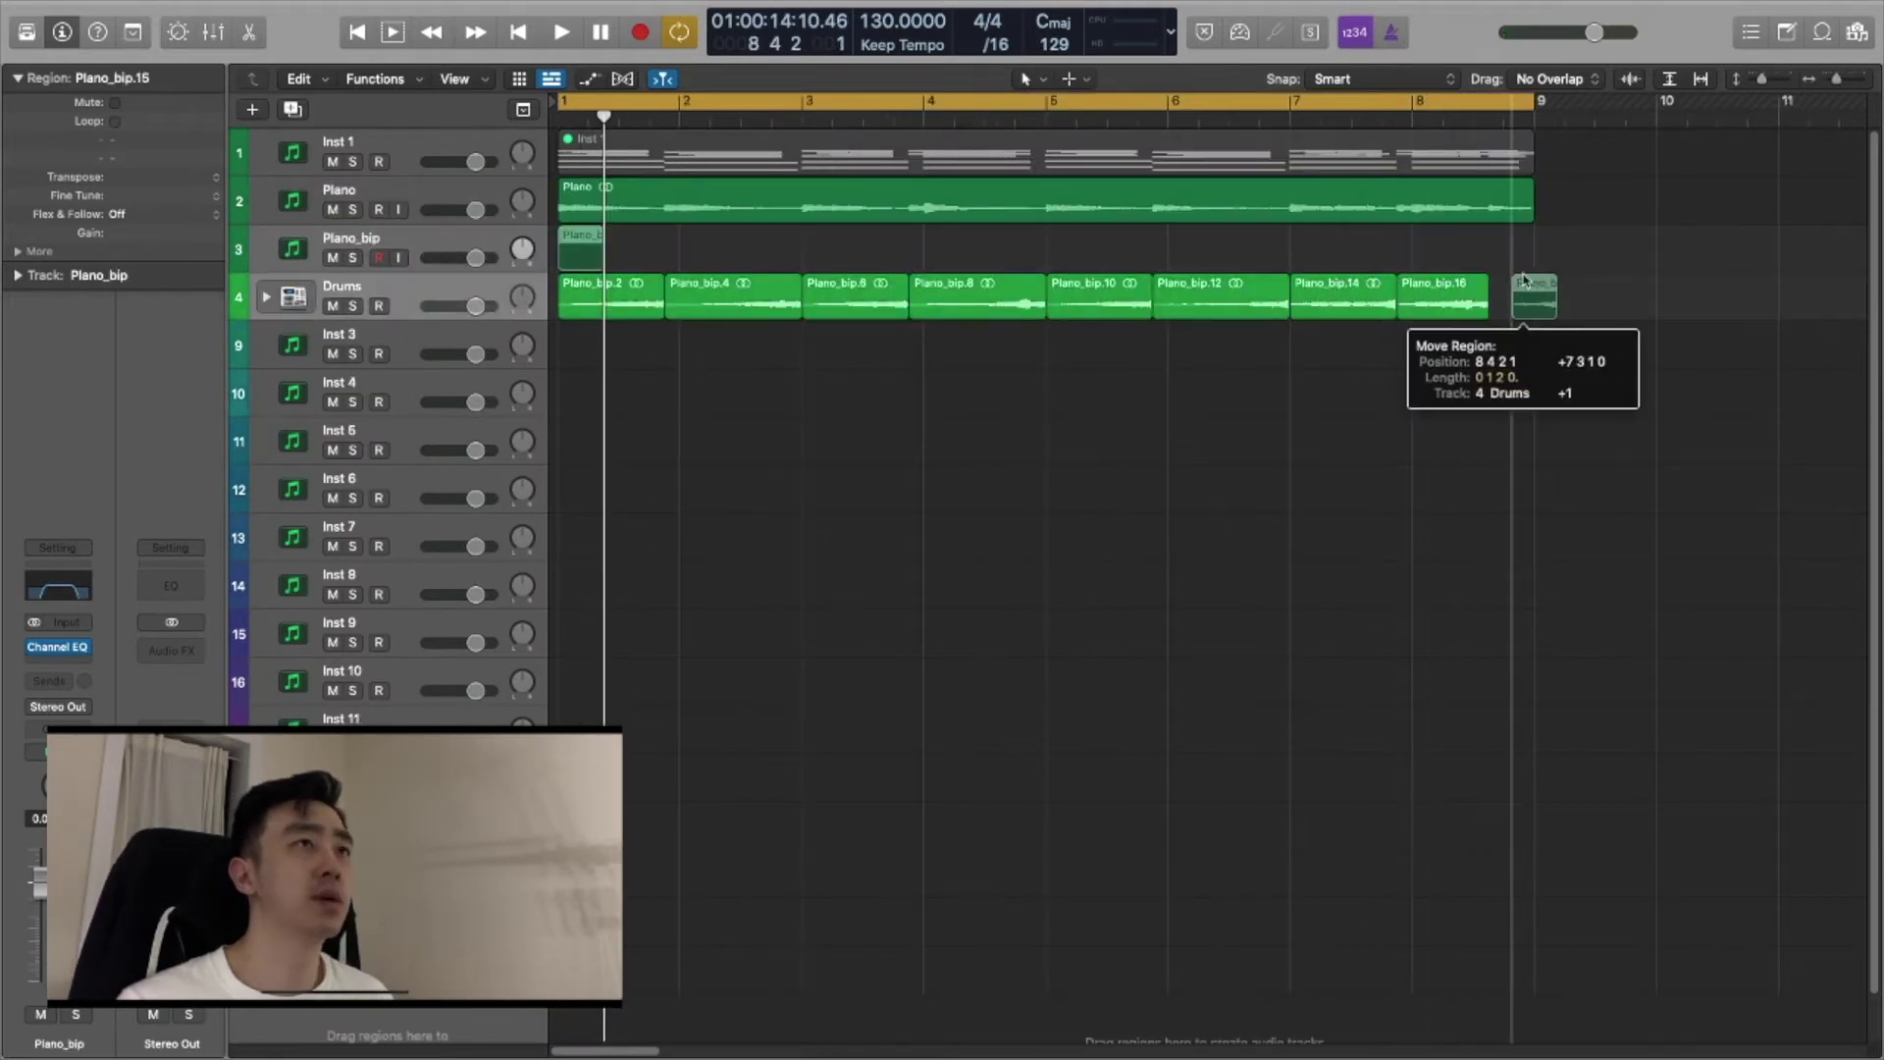
# Place the remaining reversed slice directly after the last one and move all the slices back onto the Piano_bip track.
pyautogui.moveTo(1523, 286); pyautogui.dragTo(1500, 287)
pyautogui.moveTo(1575, 504); pyautogui.dragTo(614, 245)
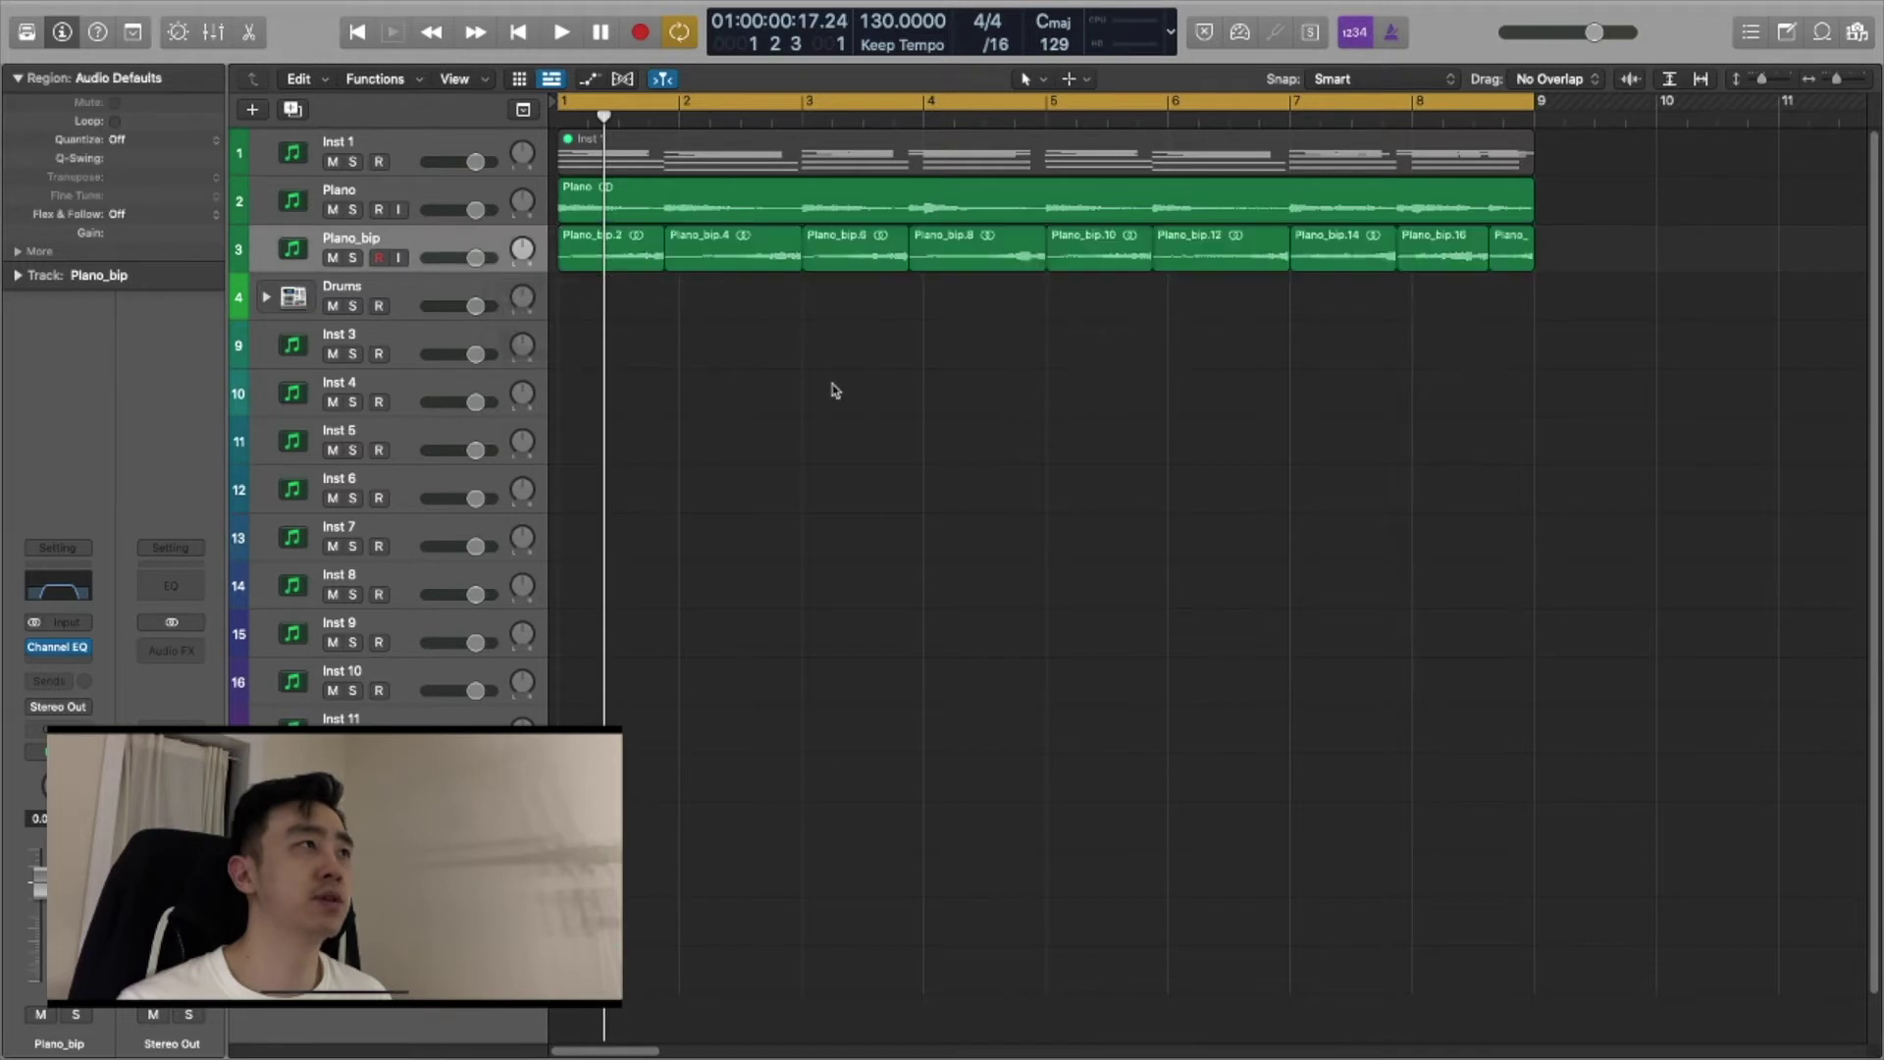
# Play the rearranged reversed slices with the original piano and lower the Piano_bip track's volume to about -6 dB.
pyautogui.press('space')
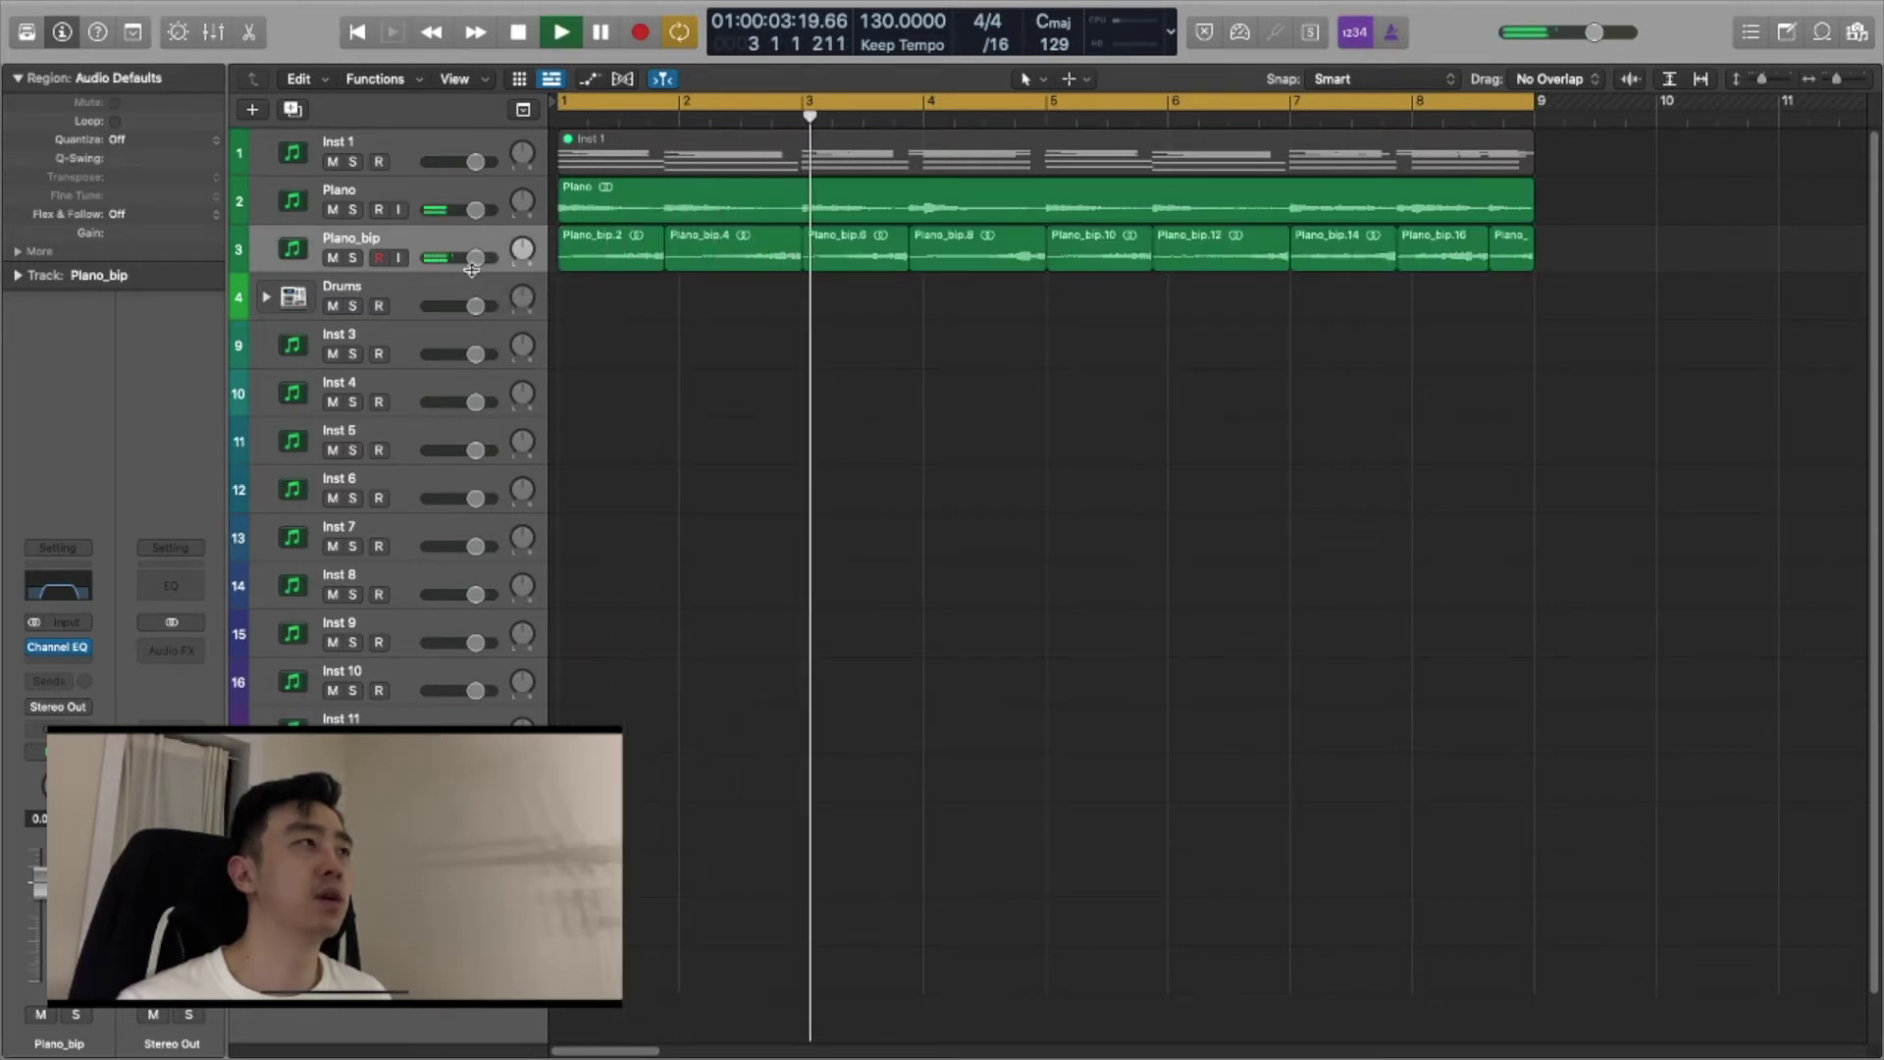
pyautogui.moveTo(475, 257); pyautogui.dragTo(457, 257)
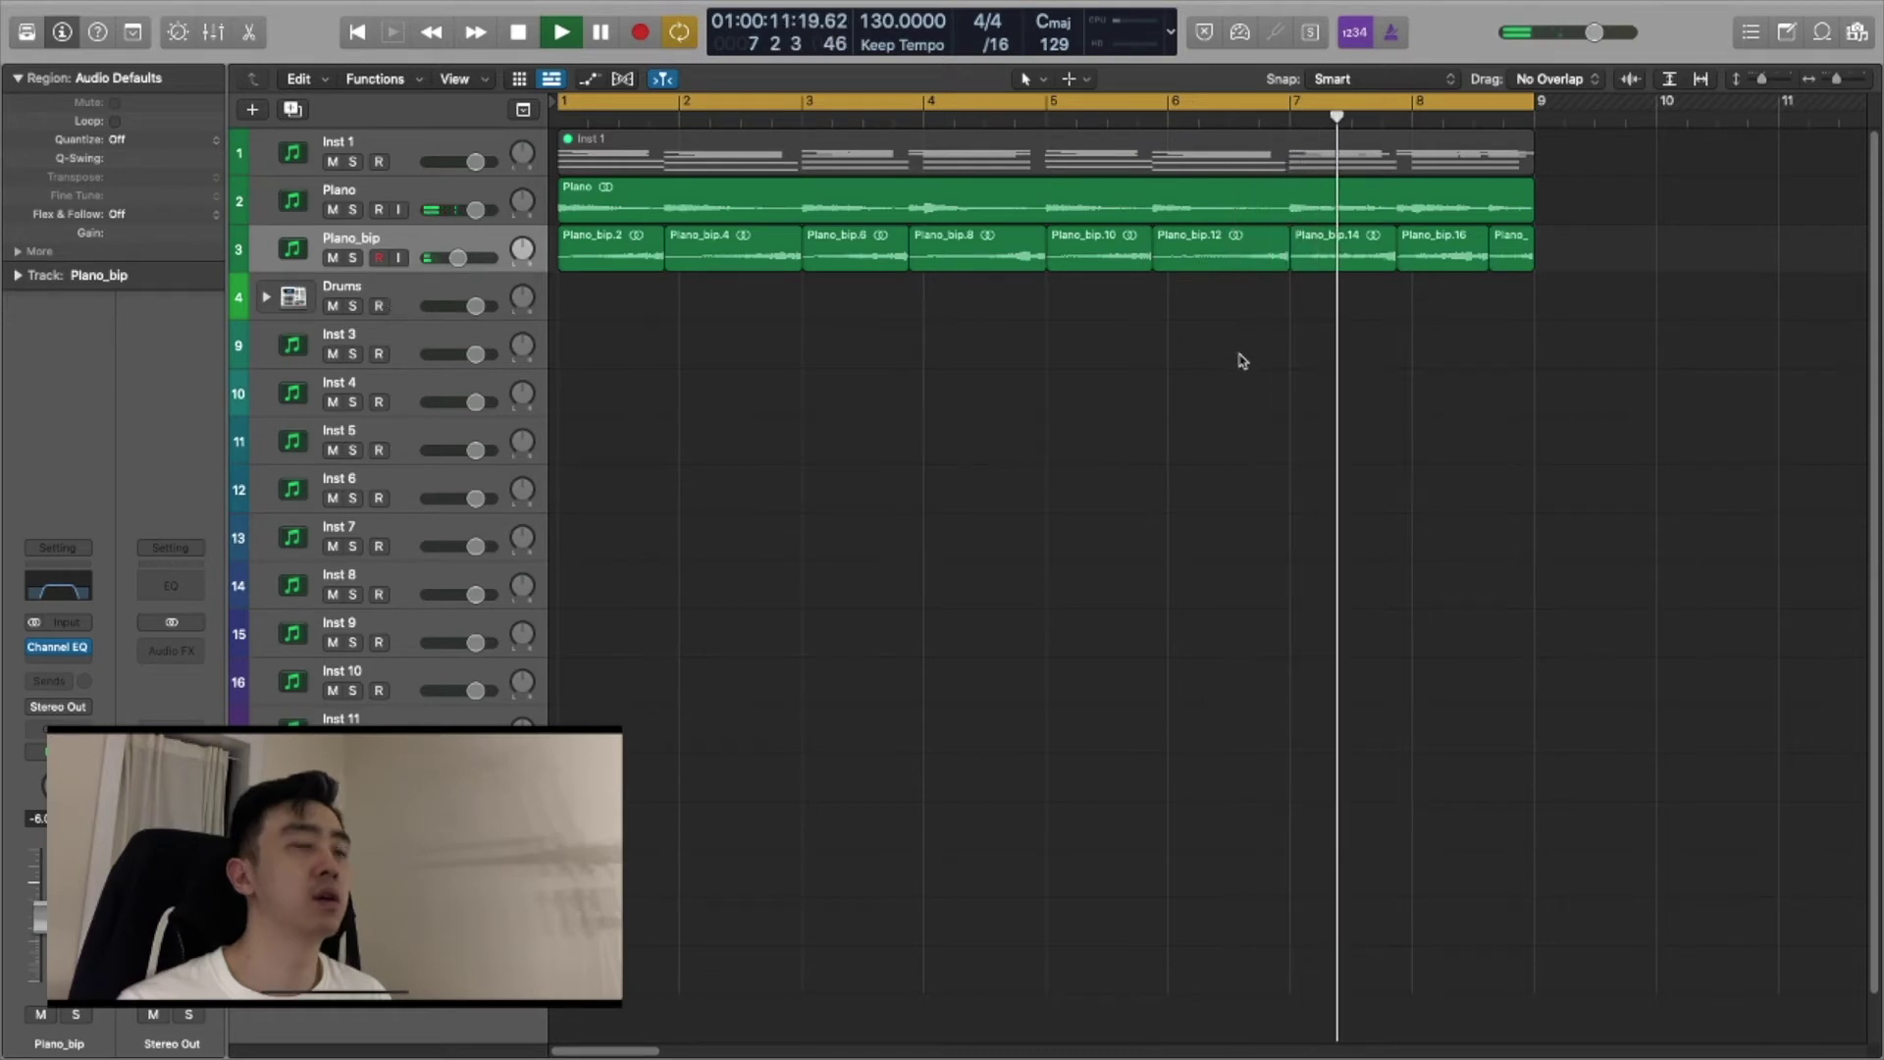
pyautogui.rightClick(947, 381)
pyautogui.click(812, 338)
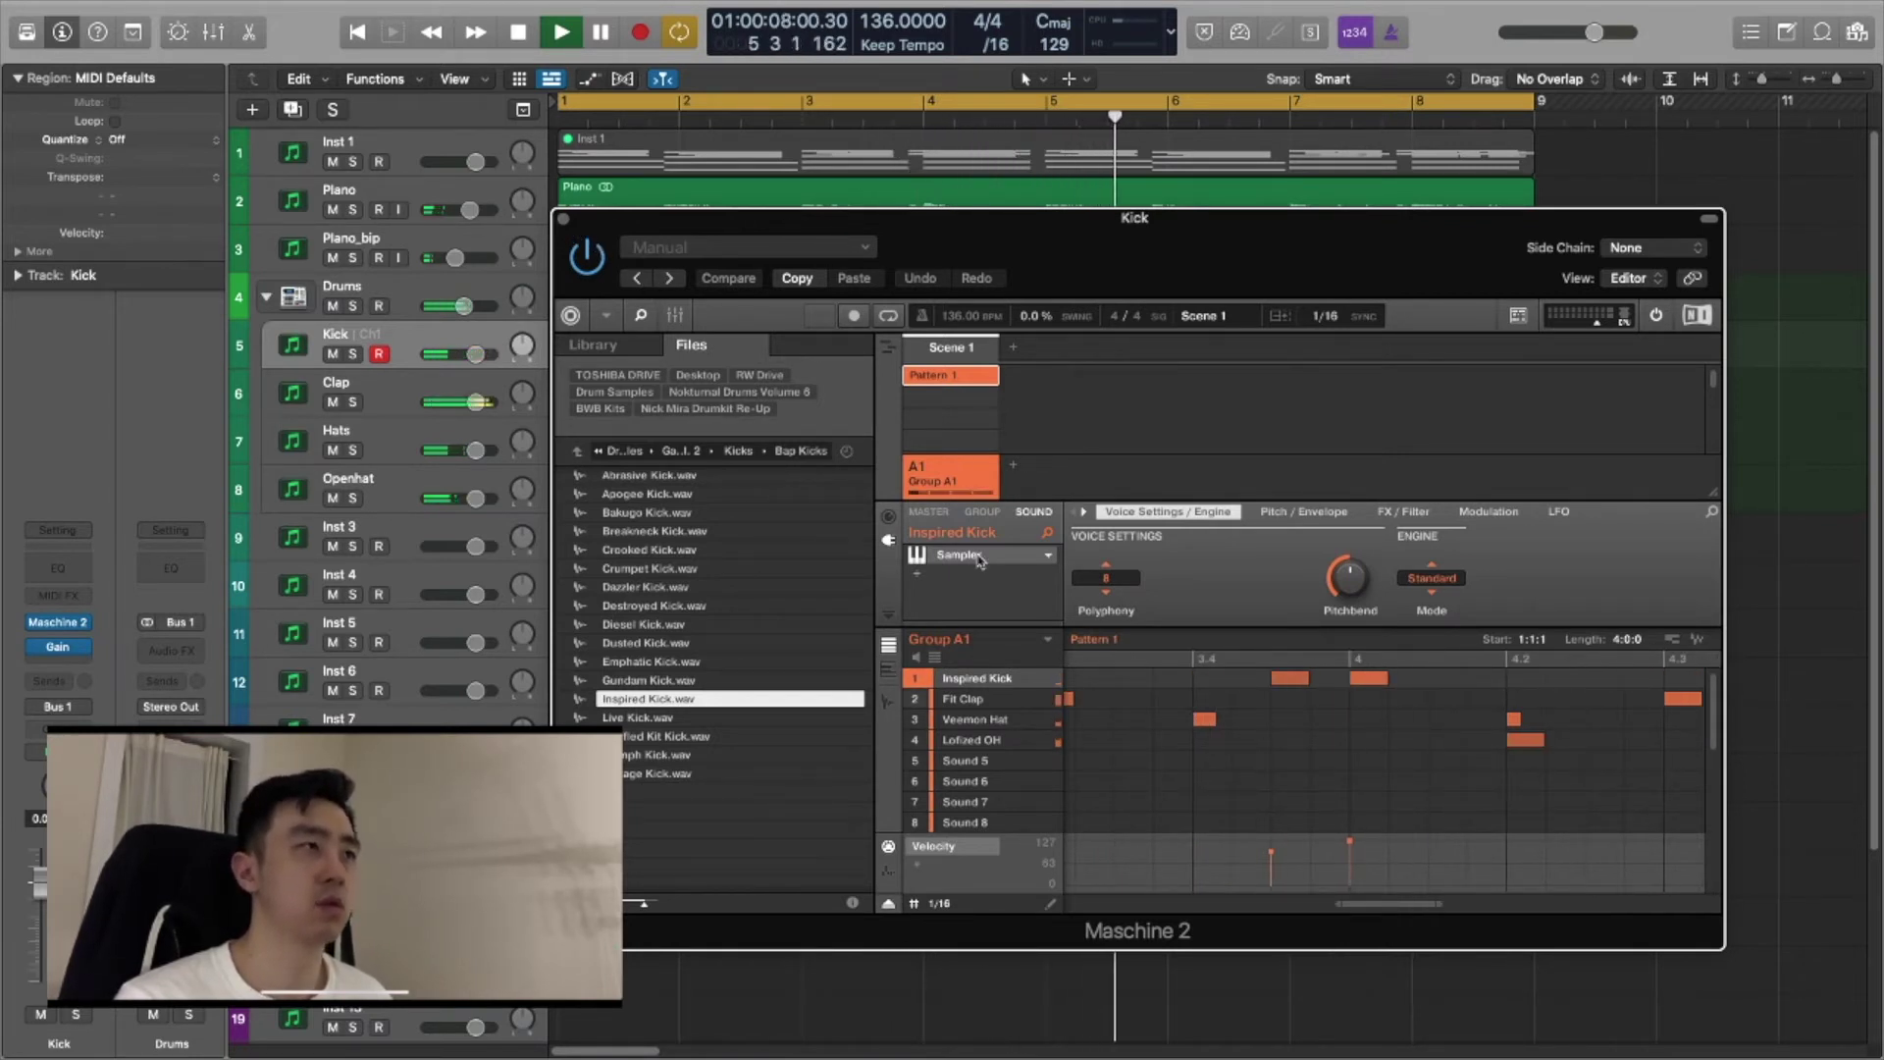
# Select the empty Sound 5 slot and browse up from the Bap Kicks folder and out of the Kicks folder.
pyautogui.click(981, 763)
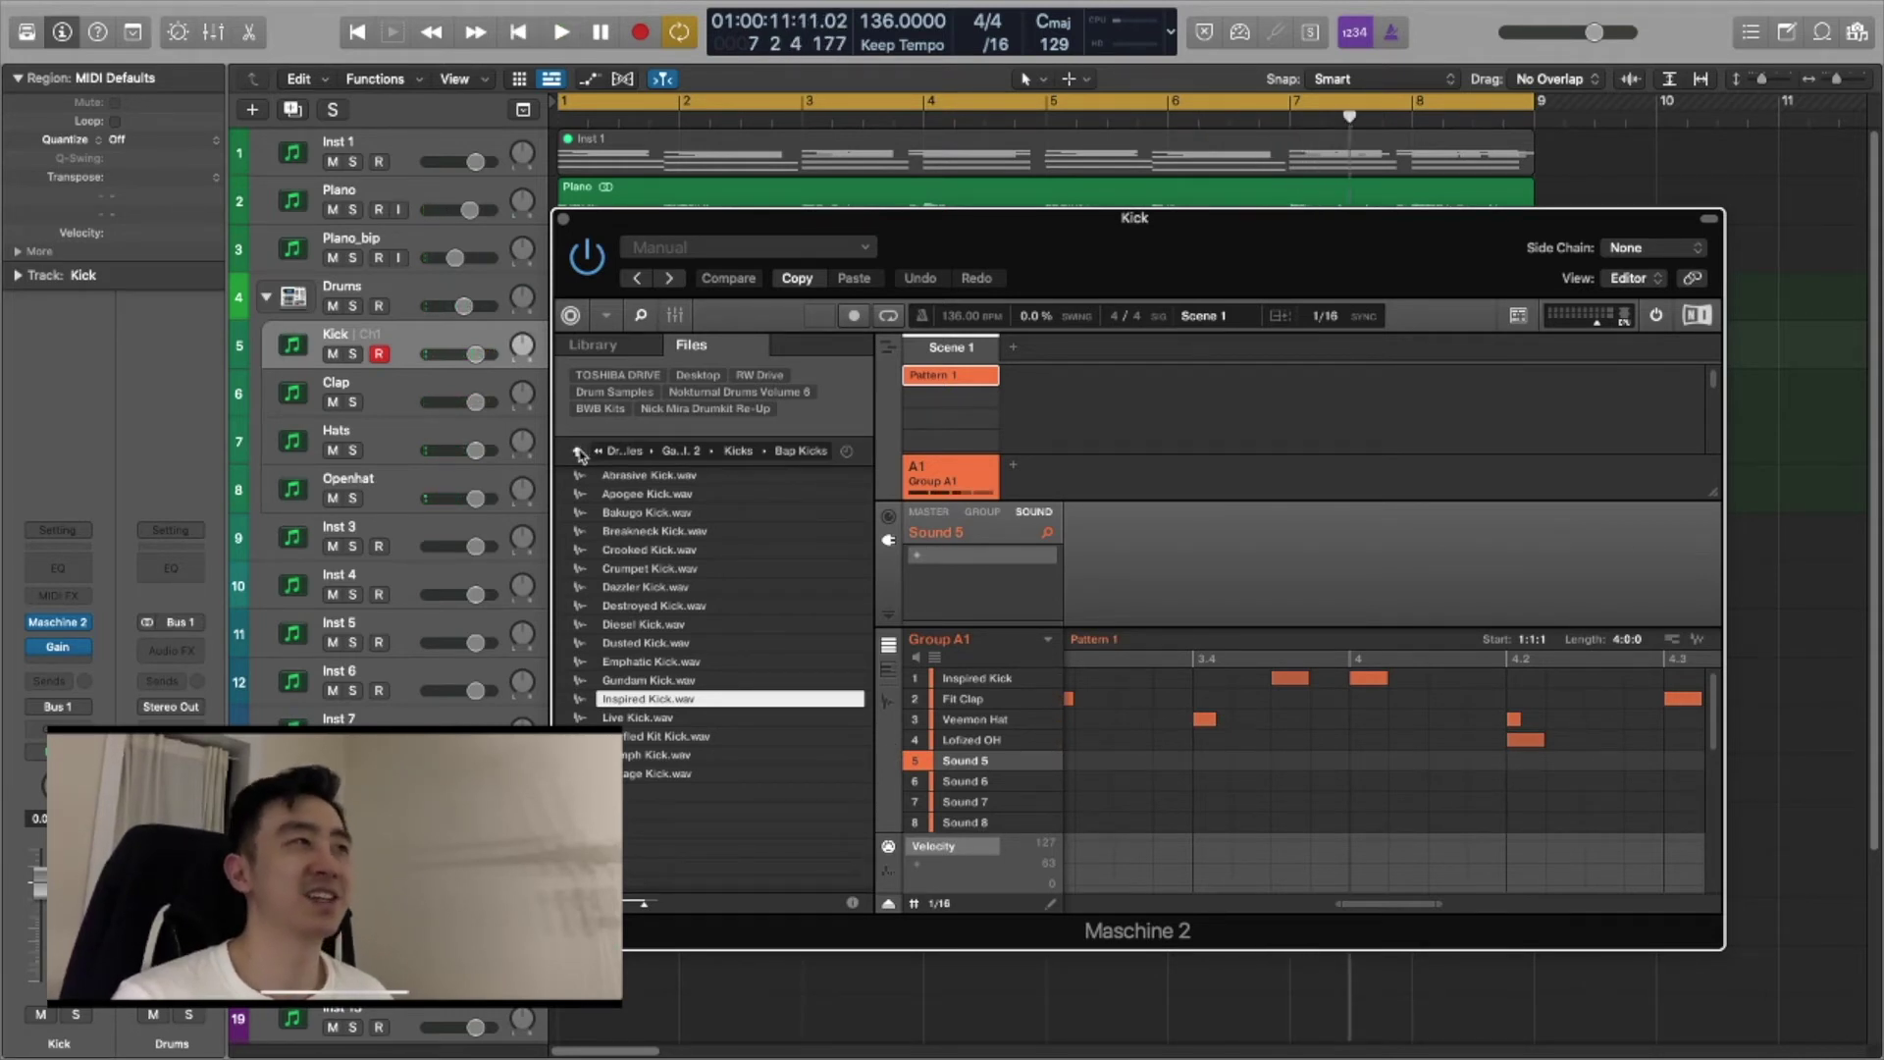
pyautogui.click(579, 451)
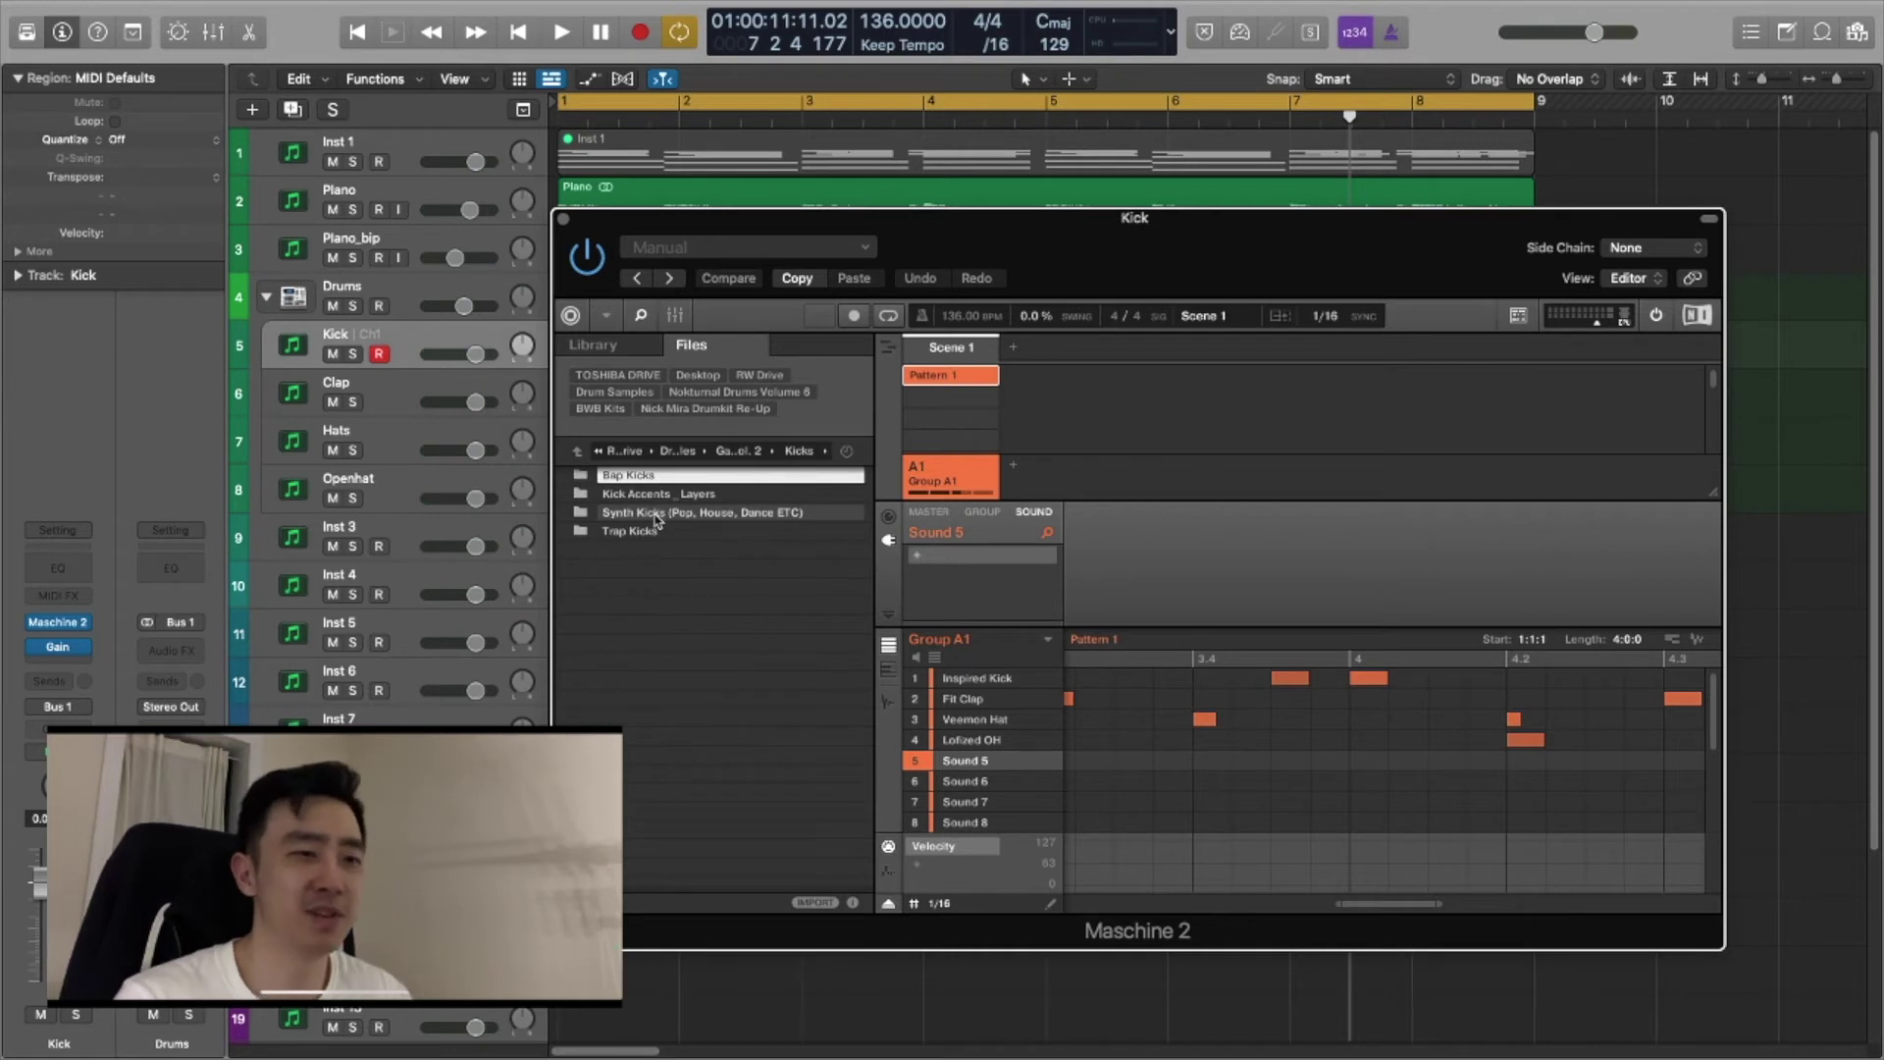
pyautogui.click(579, 453)
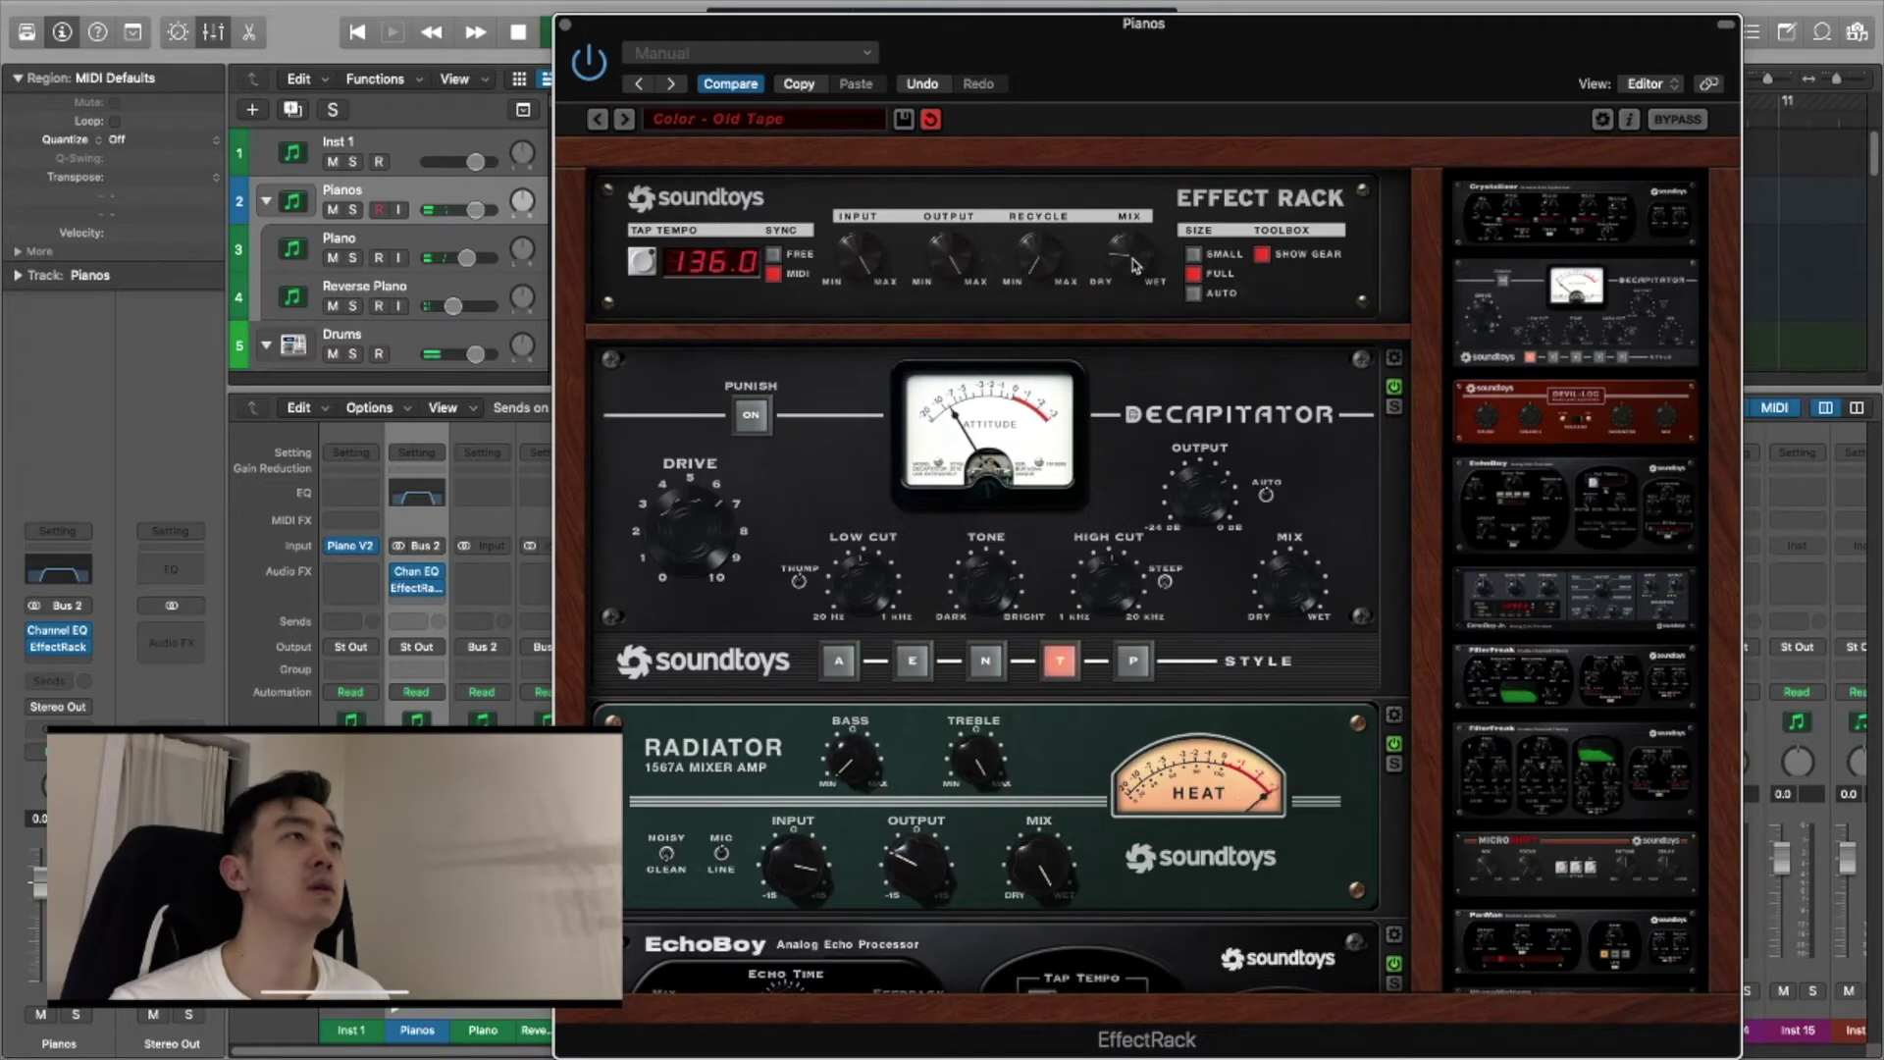
# Examine the devices in the Pianos track's Color - Old Tape effect rack, from Decapitator down to EchoBoy.
pyautogui.scroll(-4, 1129, 398)
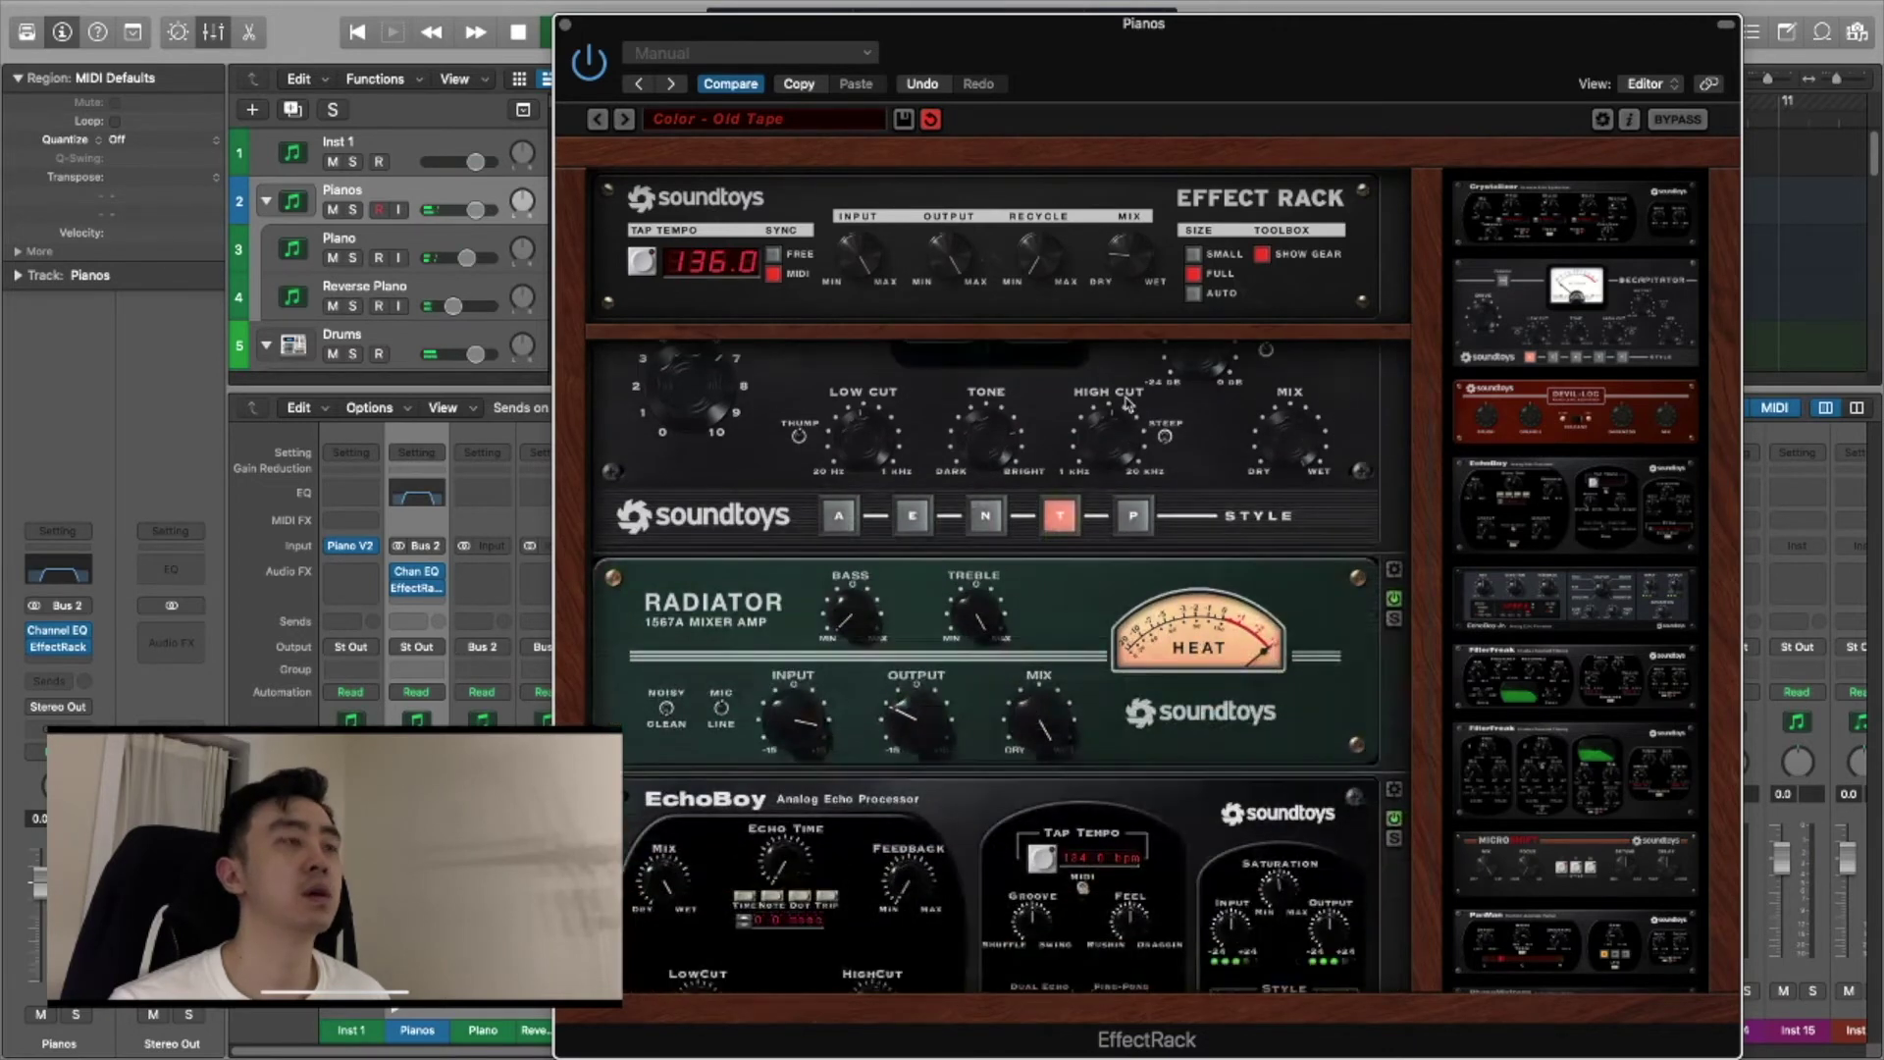
pyautogui.scroll(4, 1114, 393)
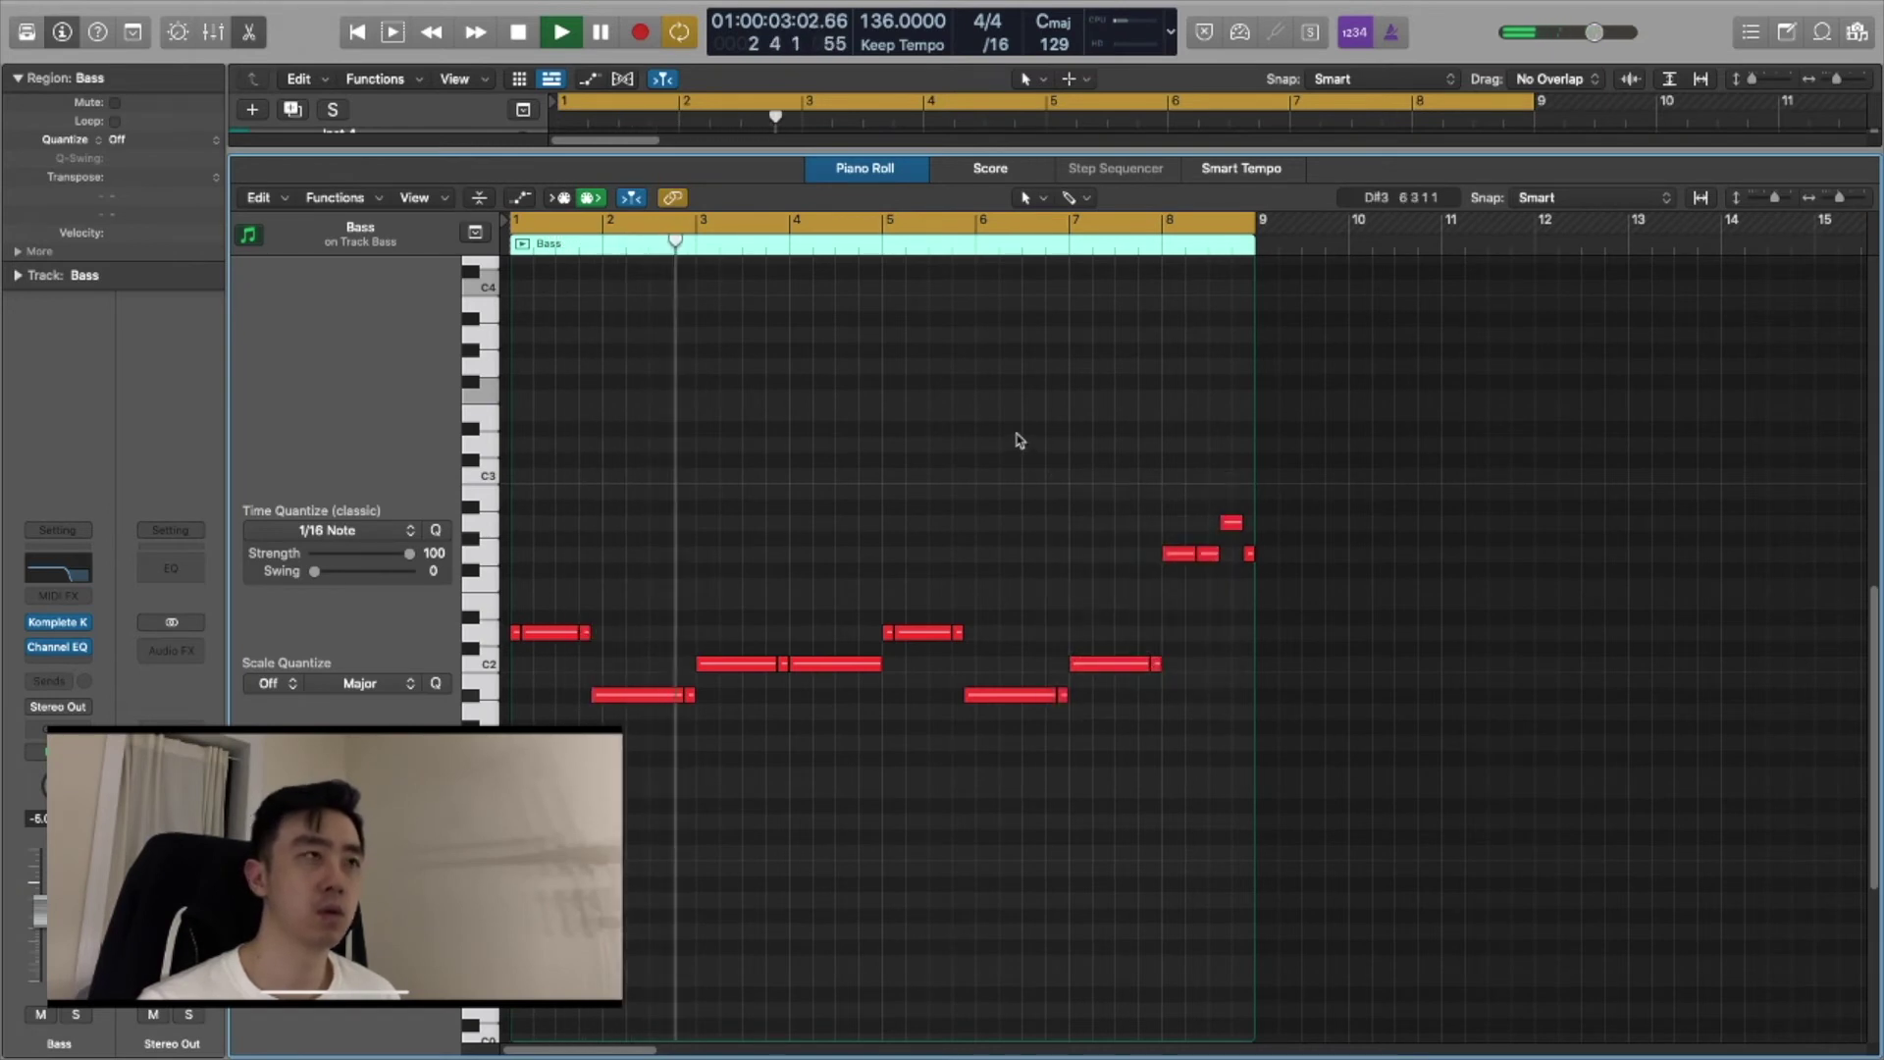
# Close the Bass region's note editor and return to the full arrangement, zoomed out beyond the eight-bar loop.
pyautogui.press('p')
pyautogui.click(984, 545)
pyautogui.scroll(5, 985, 589)
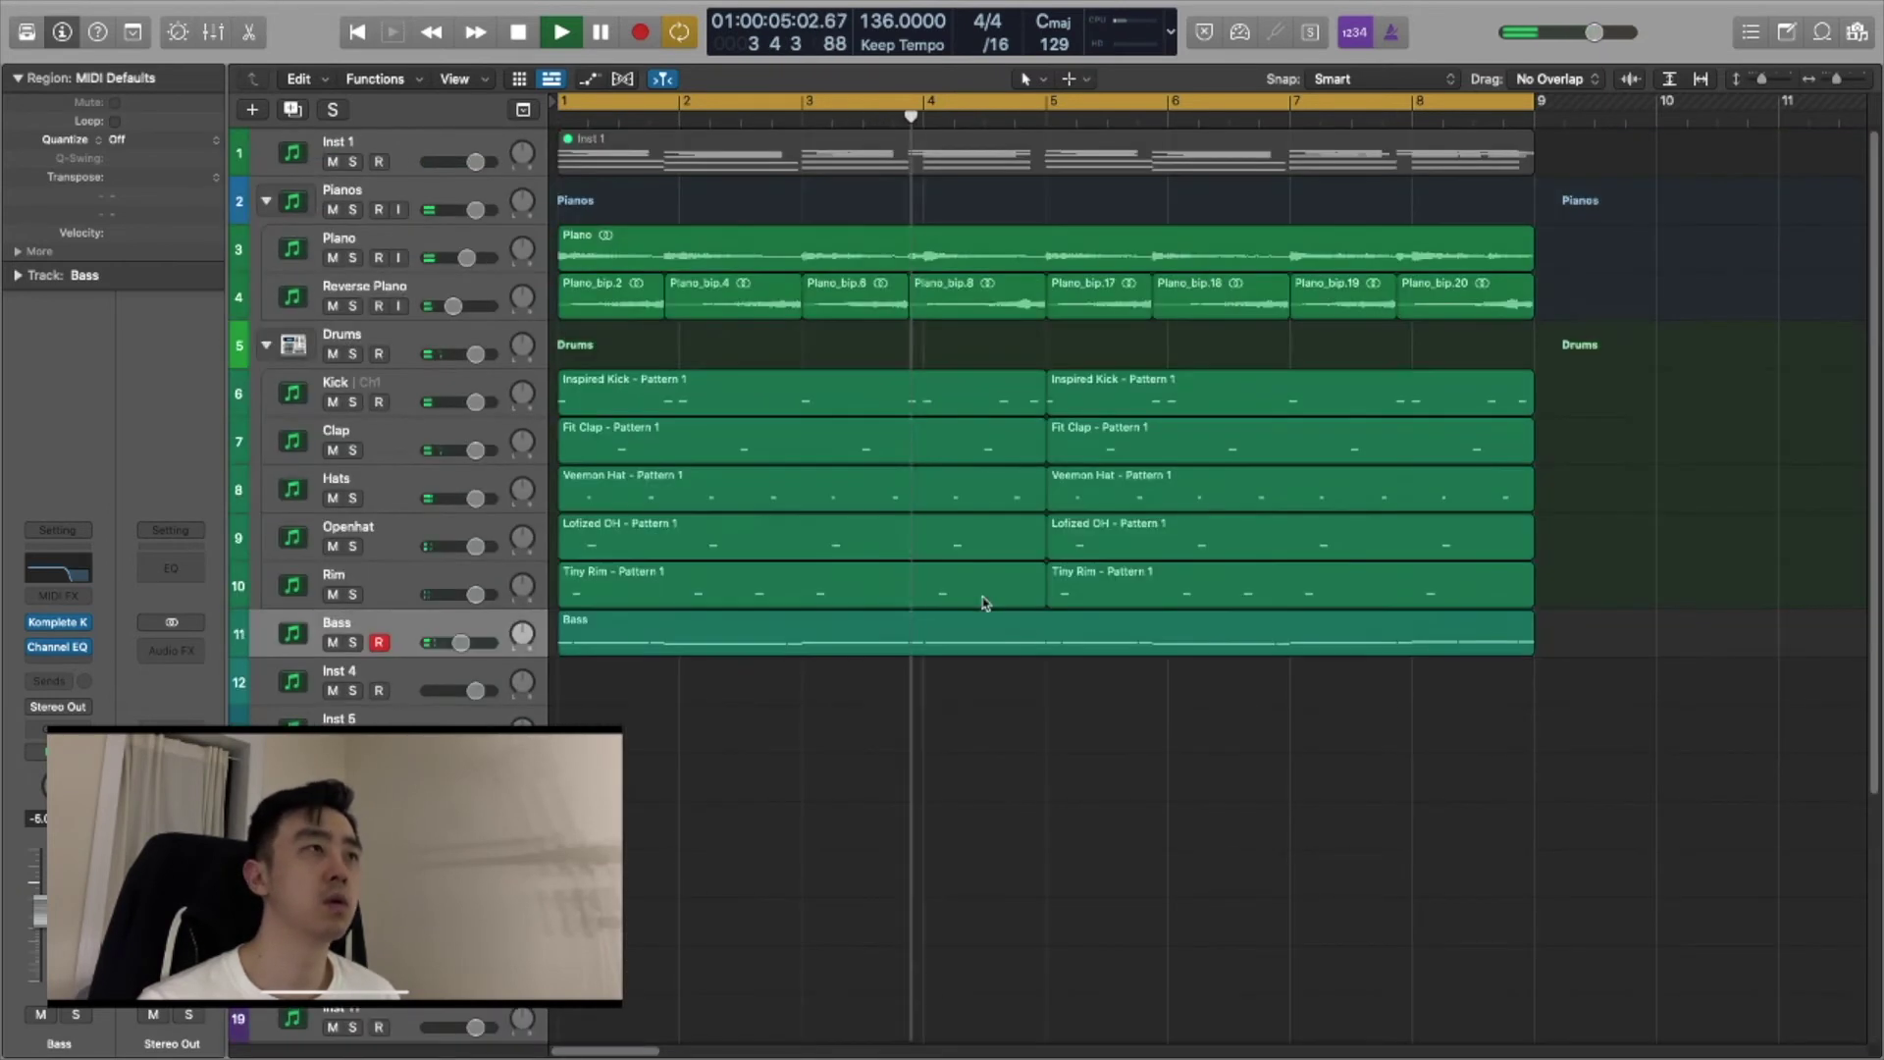
pyautogui.scroll(-5, 976, 723)
pyautogui.scroll(2, 962, 719)
pyautogui.hscroll(-1, 943, 711)
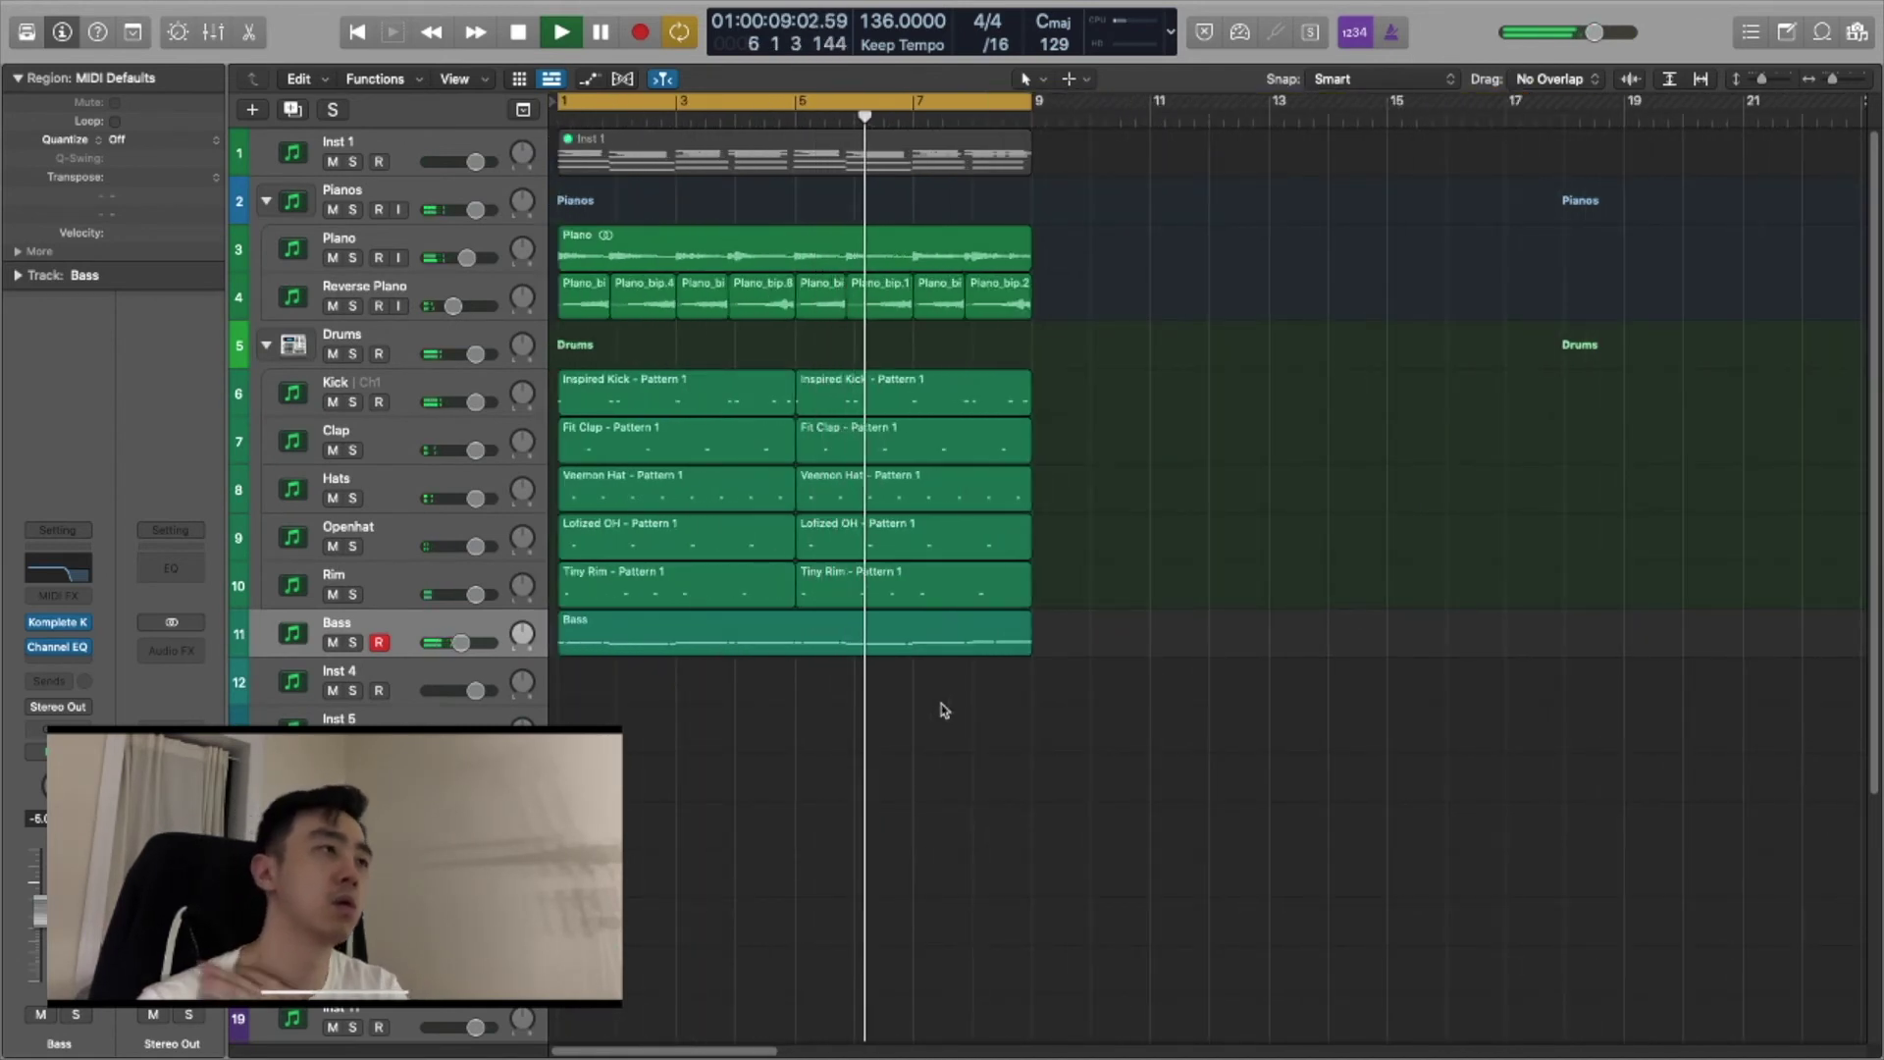
pyautogui.rightClick(865, 791)
pyautogui.click(1054, 751)
pyautogui.rightClick(1219, 632)
pyautogui.click(1197, 499)
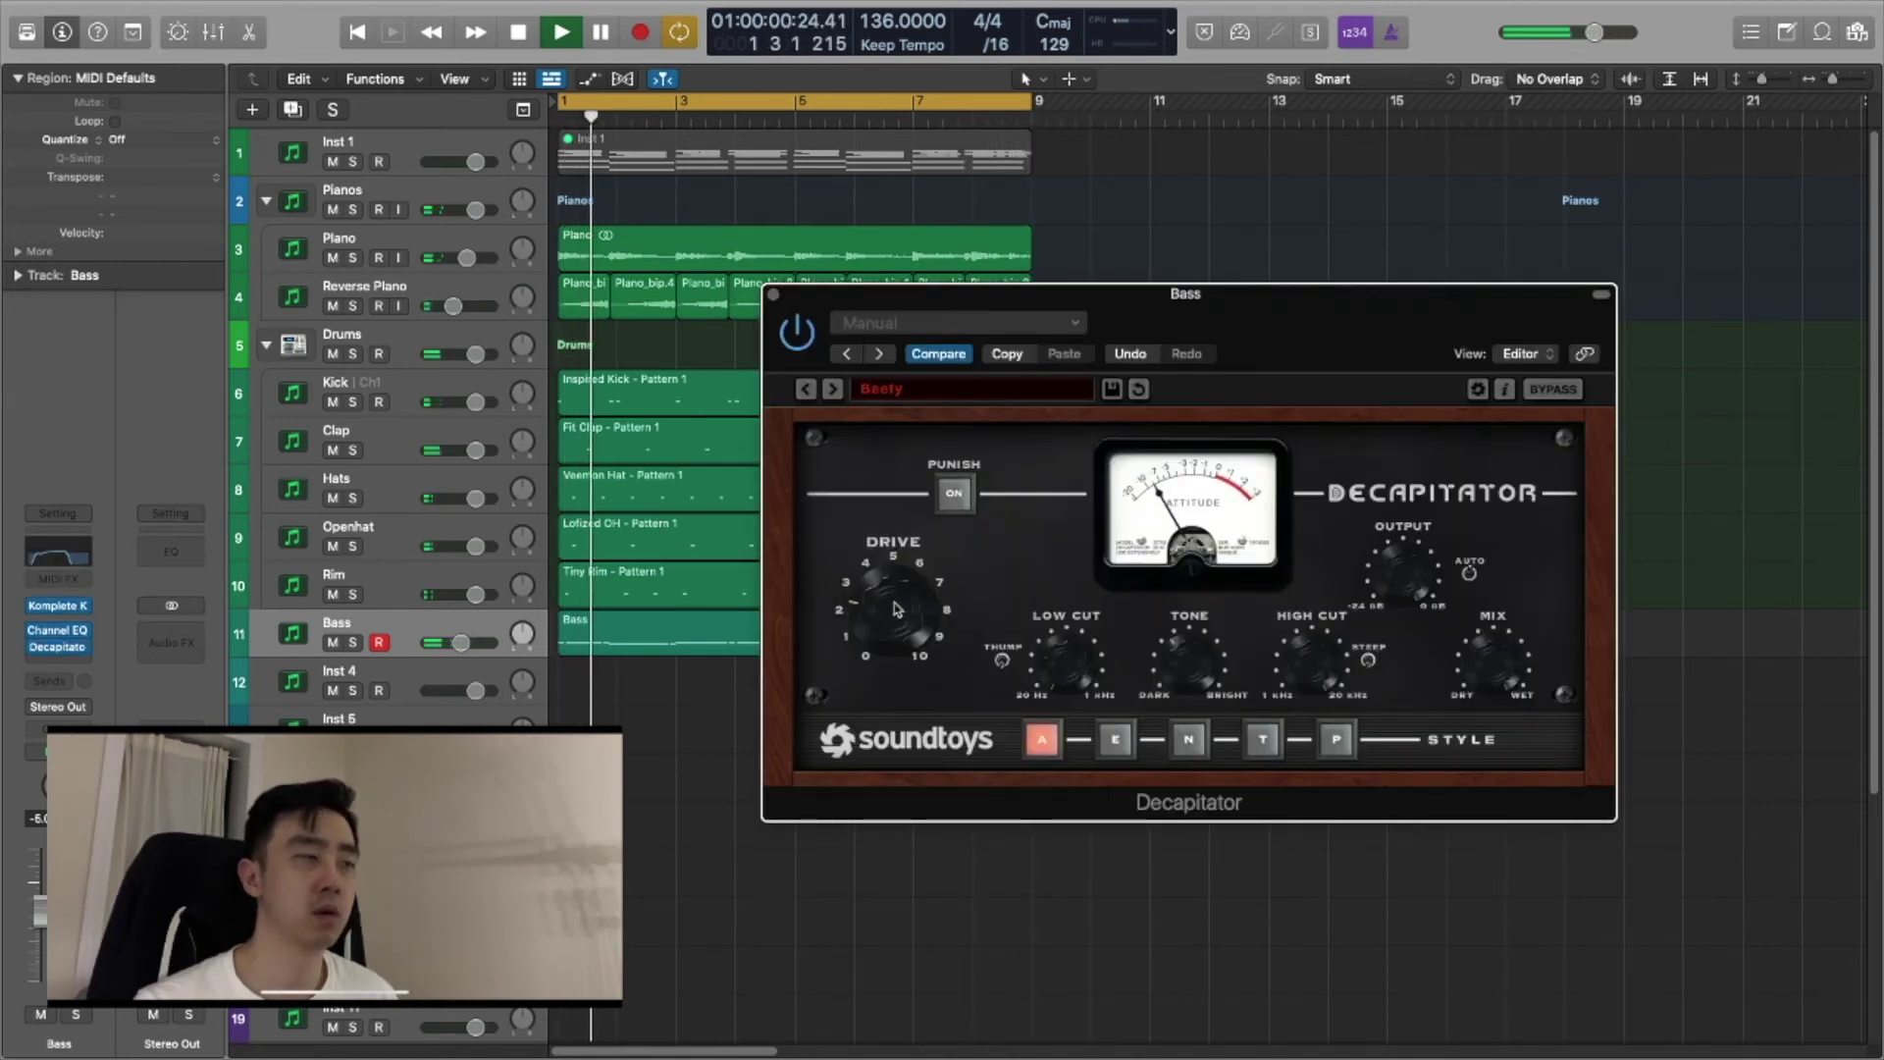
# Close the Bass track's Decapitator plug-in and lower the Bass track's volume slightly.
pyautogui.click(773, 295)
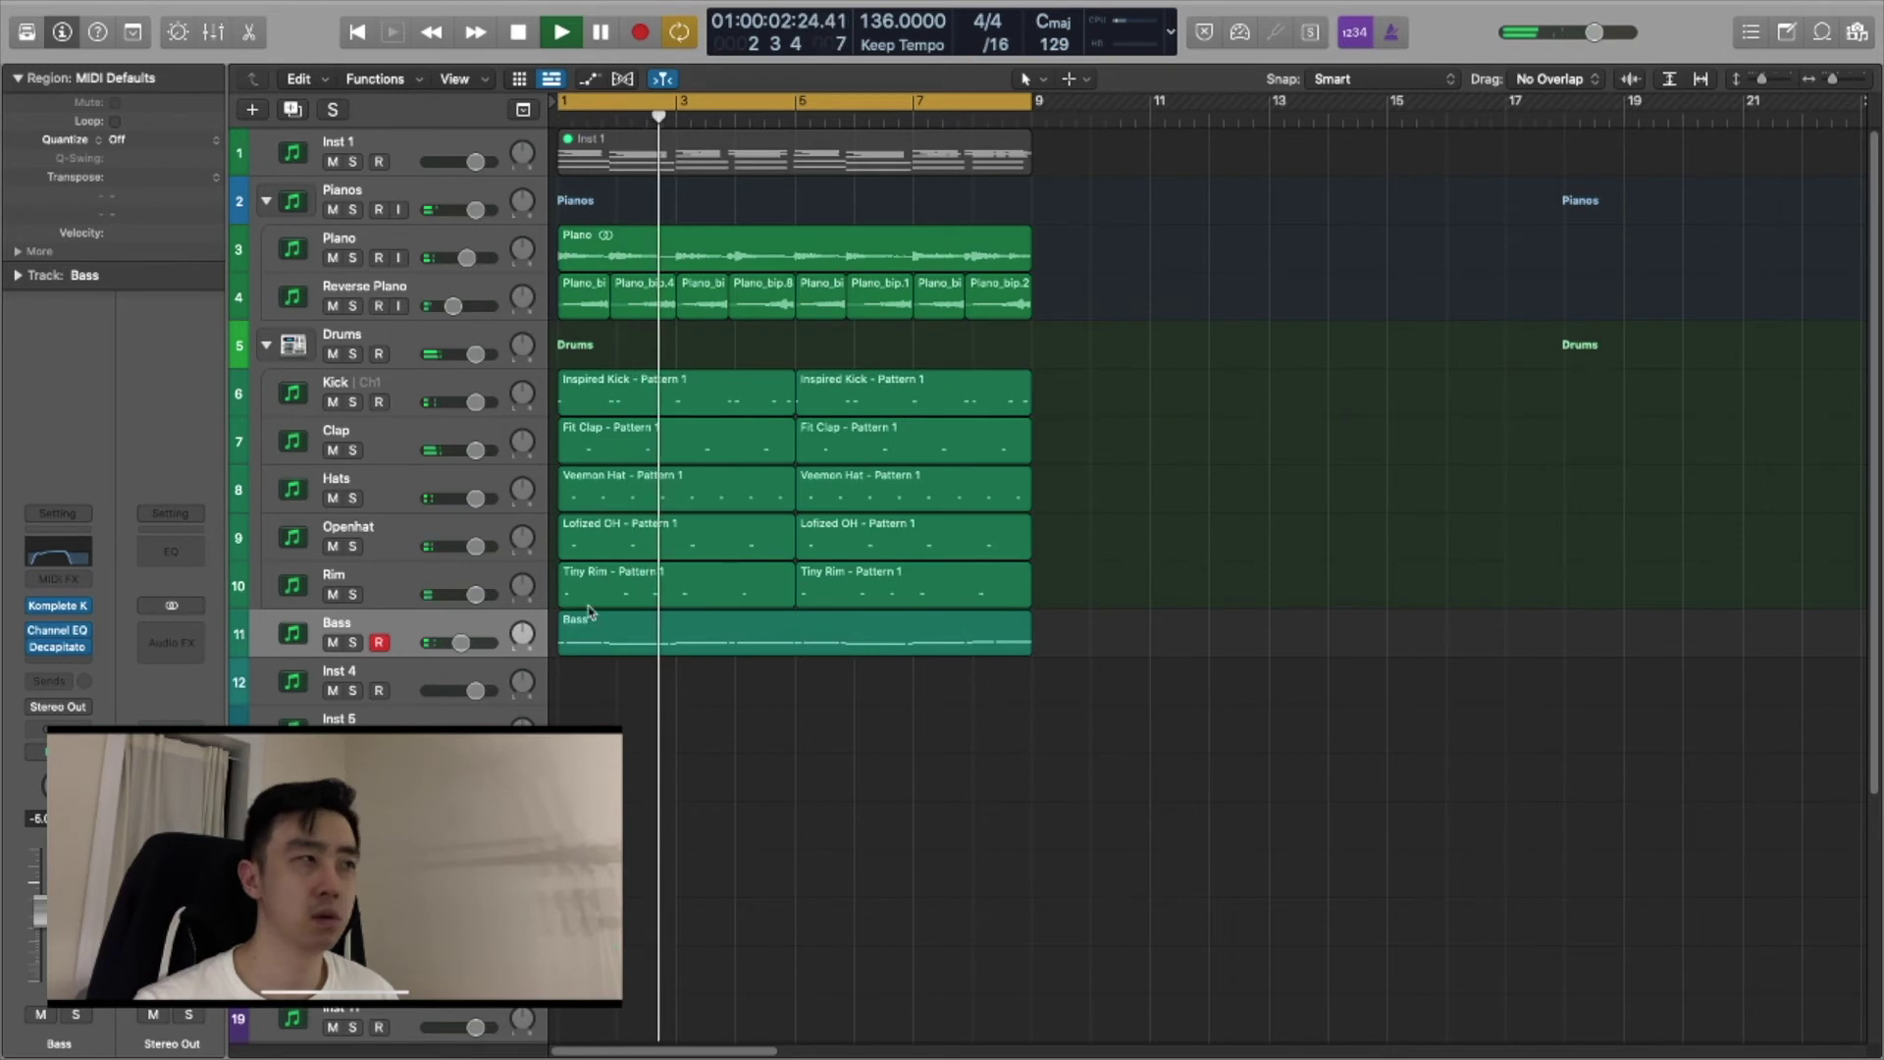
pyautogui.moveTo(461, 643); pyautogui.dragTo(458, 643)
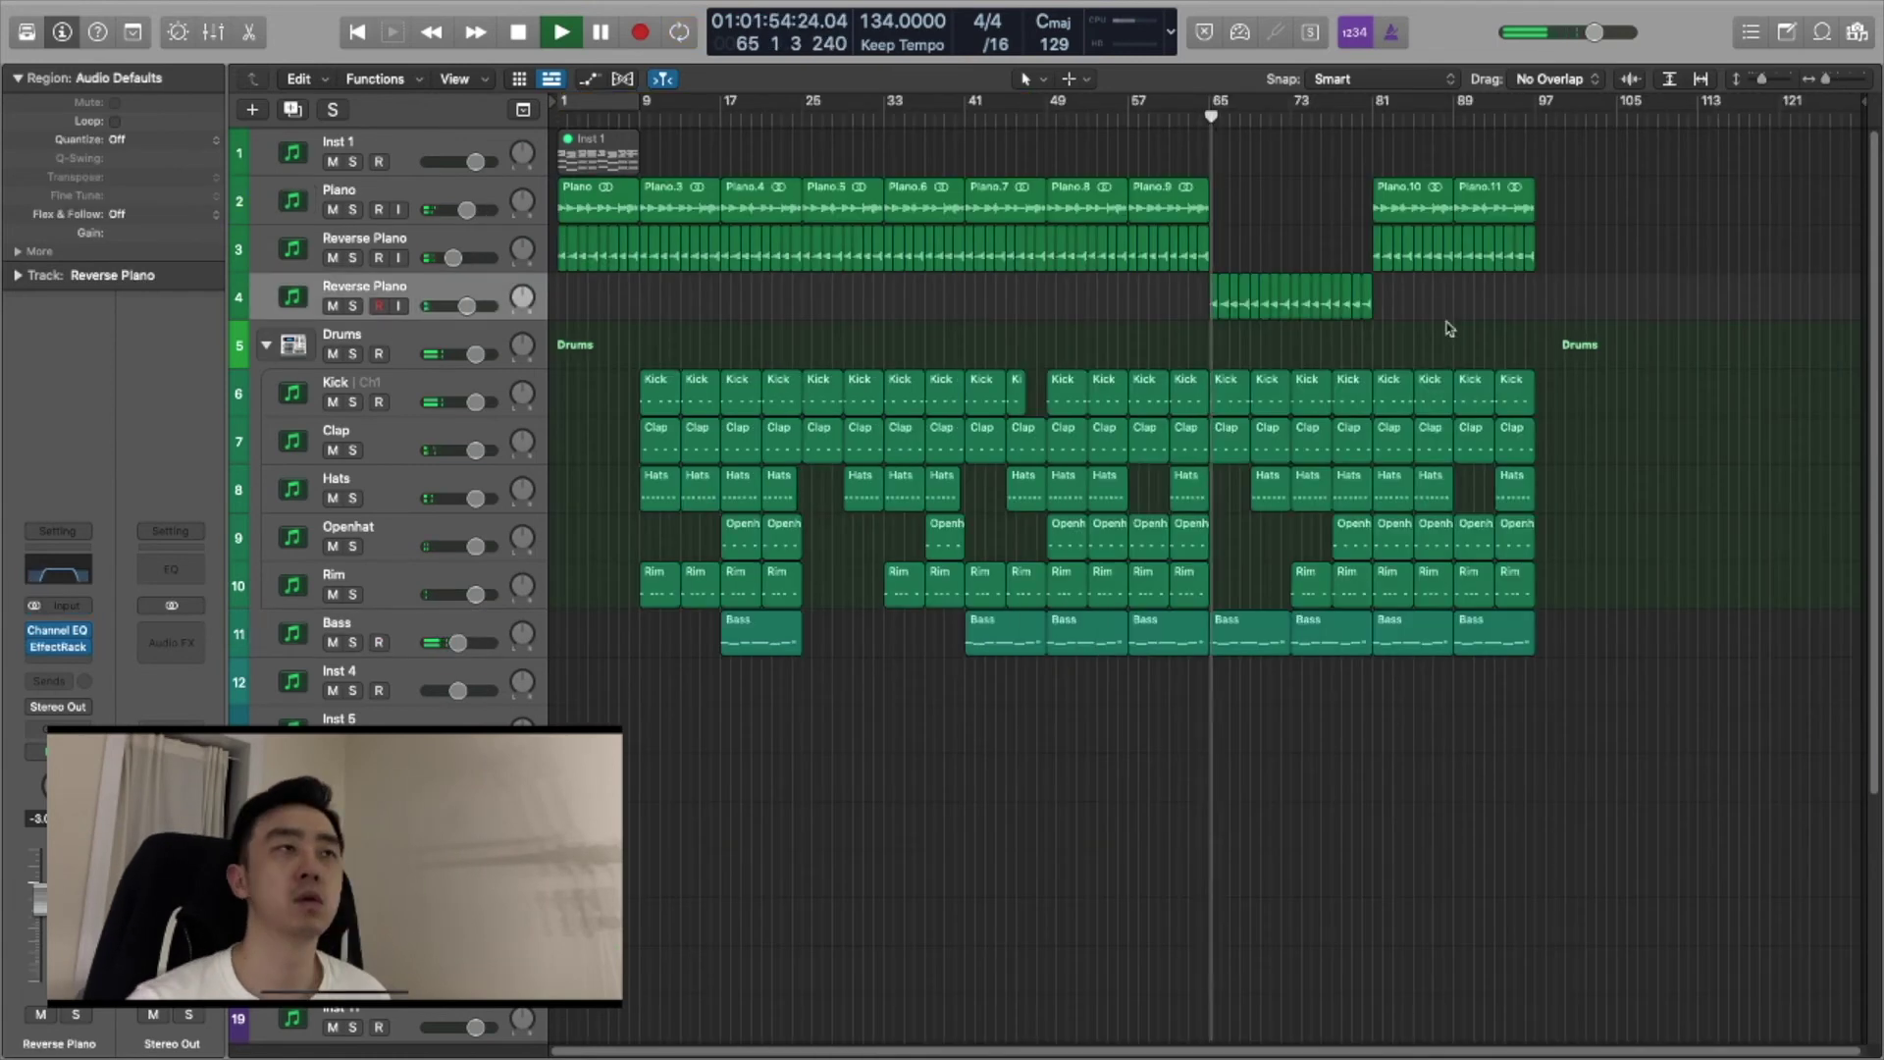
# Raise the volume of the second Reverse Piano track to about -1.8 dB during playback.
pyautogui.rightClick(1447, 323)
pyautogui.click(1441, 309)
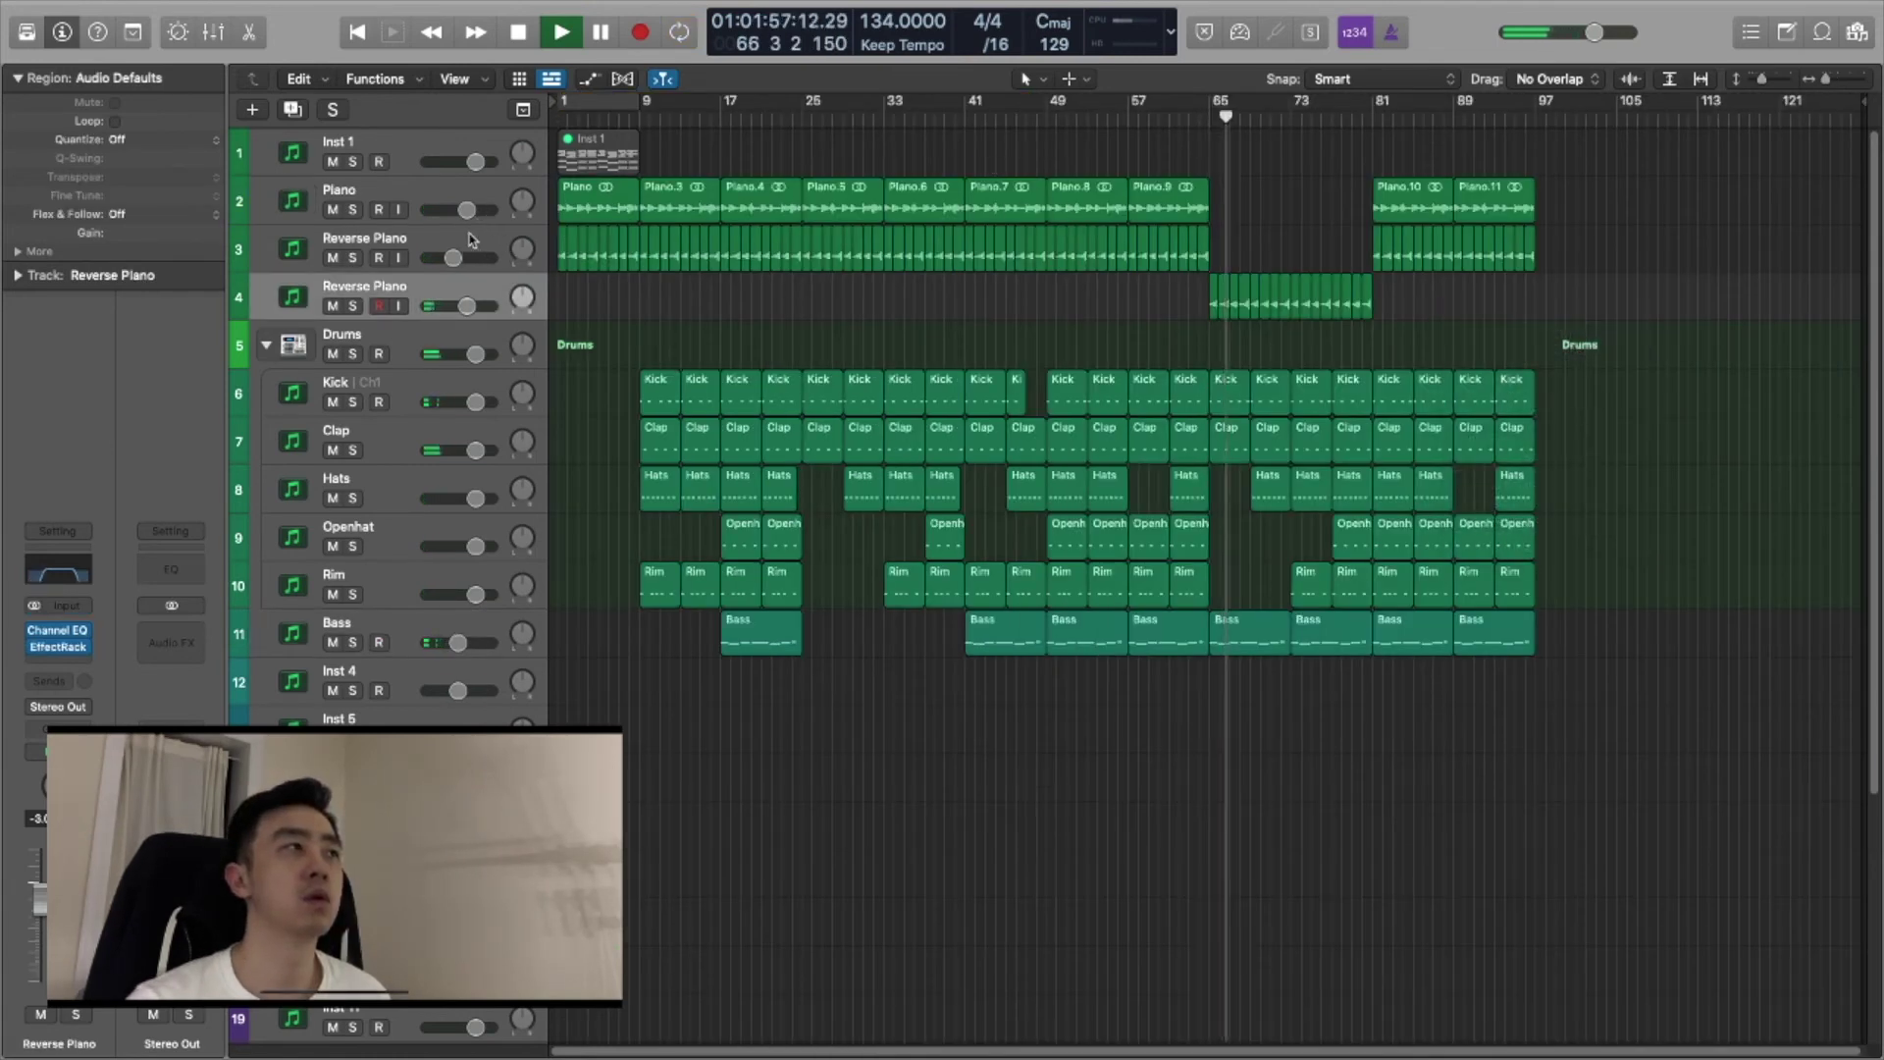
pyautogui.moveTo(468, 305); pyautogui.dragTo(470, 305)
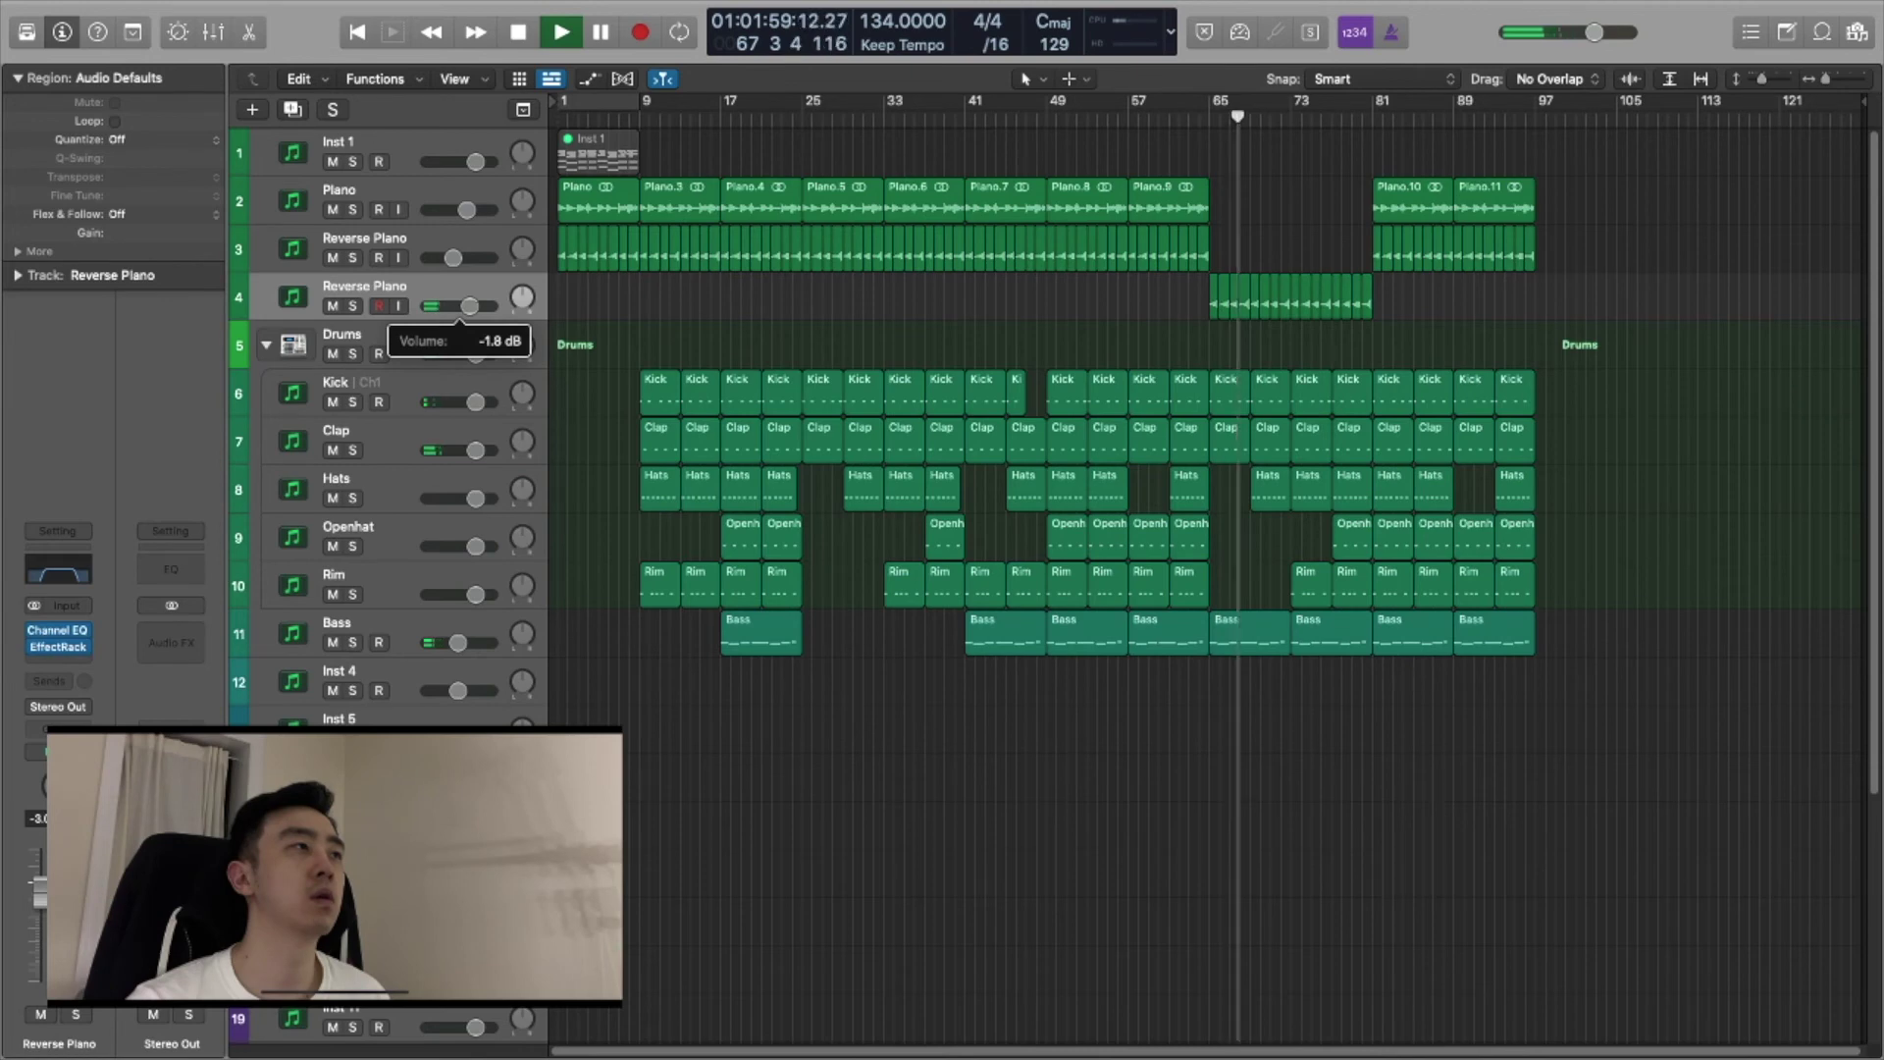
# Review the second Reverse Piano track's regions and its Color - Old Tape effect rack, and clear the region selection.
pyautogui.click(427, 293)
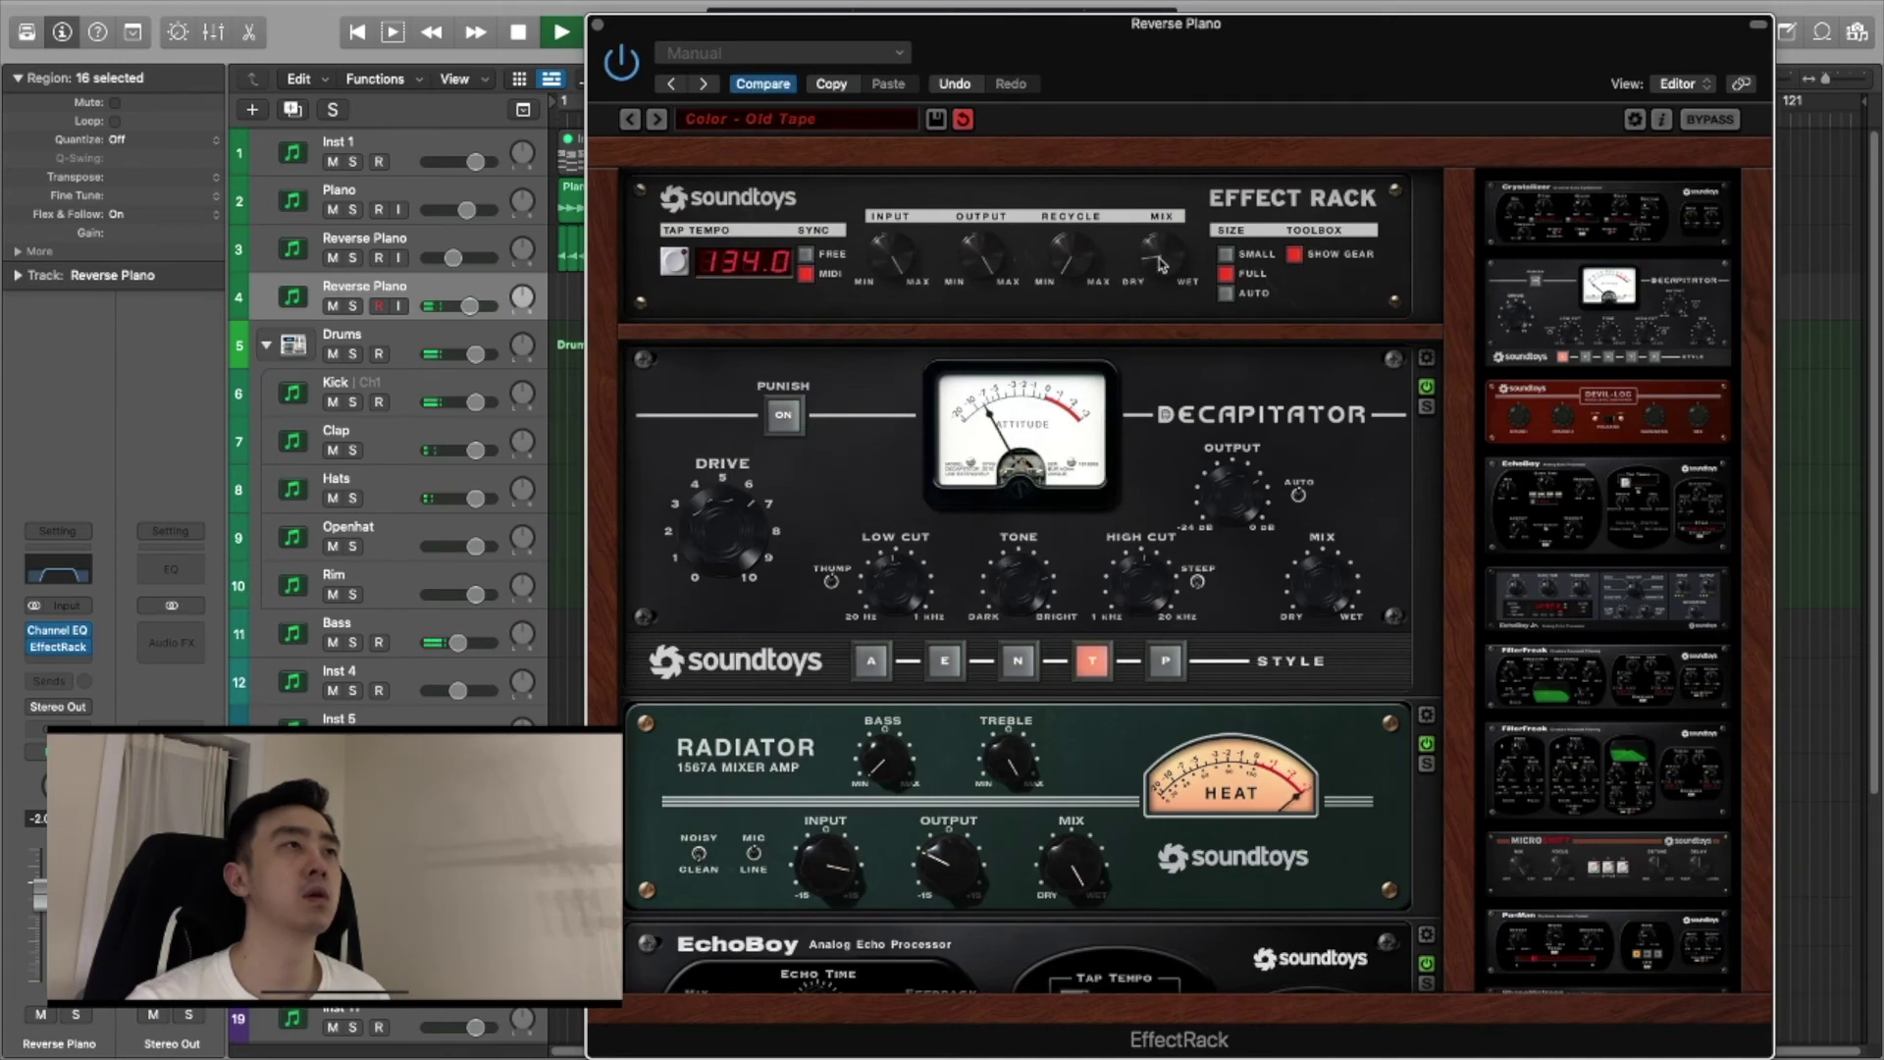
pyautogui.click(597, 24)
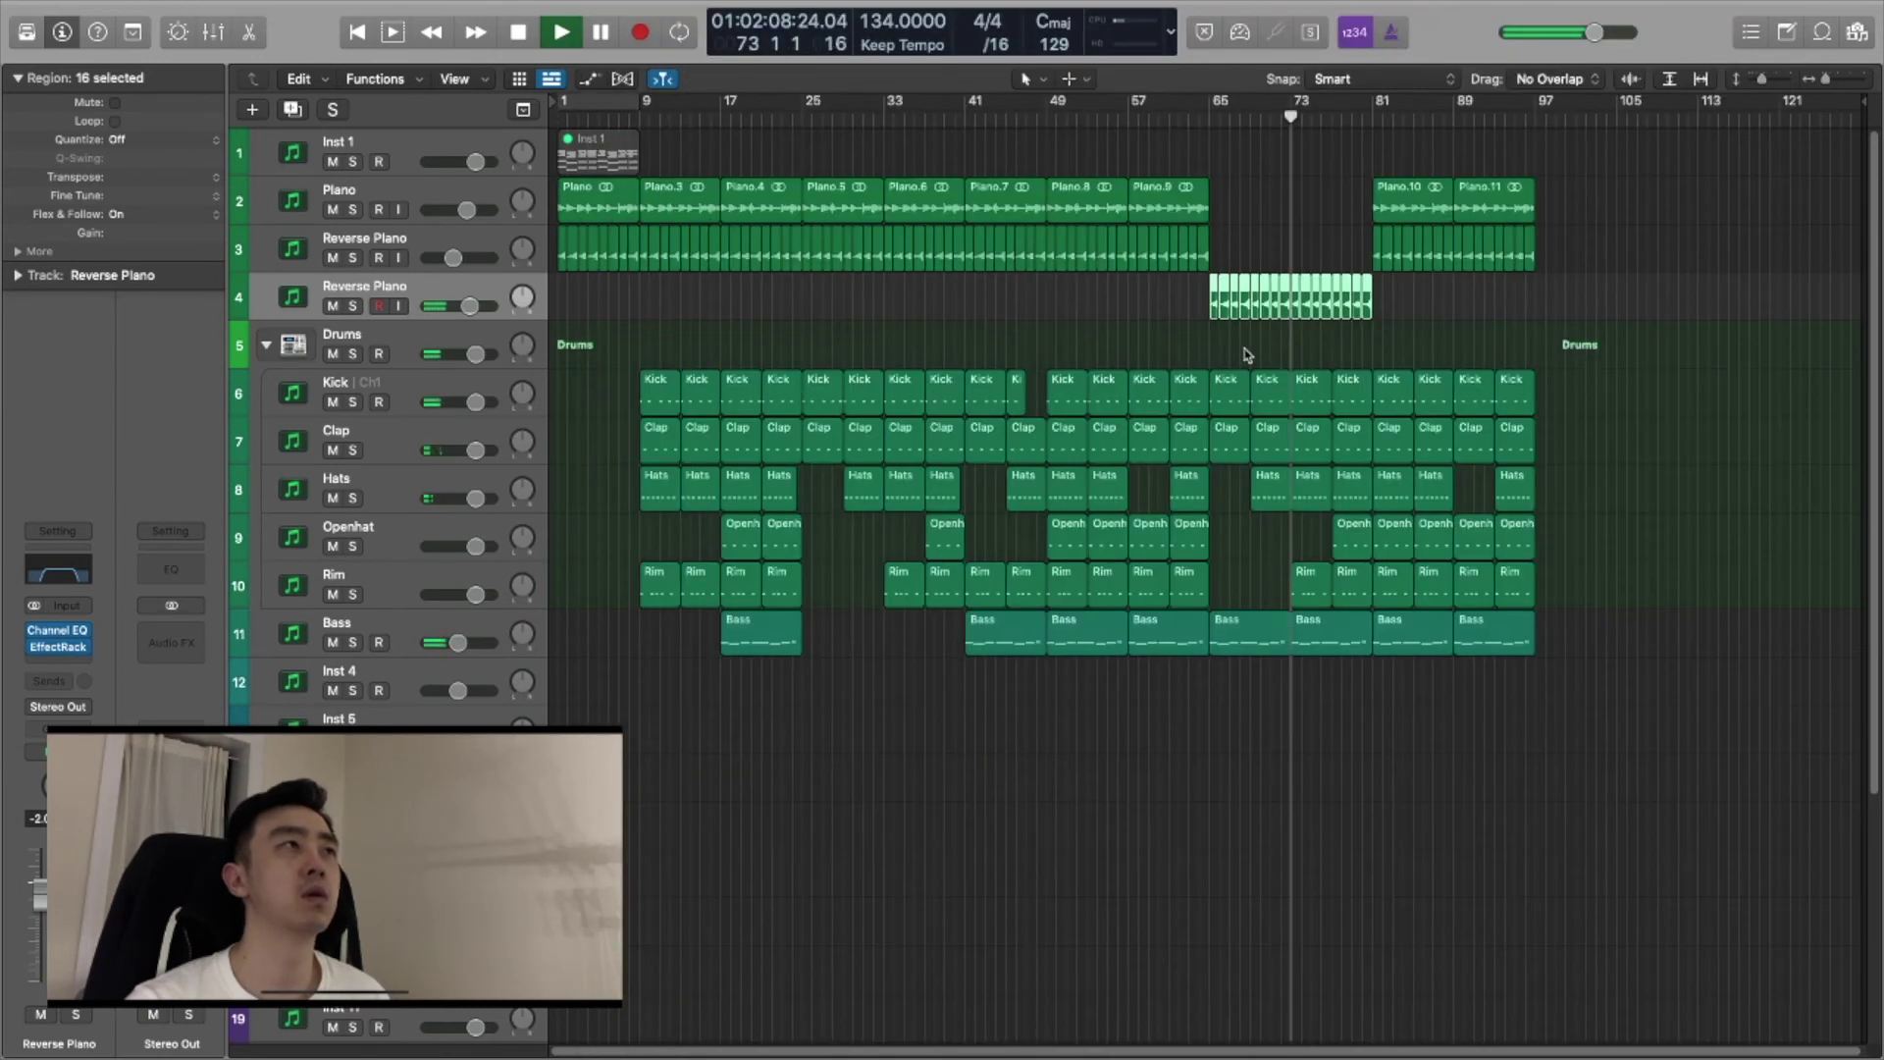
pyautogui.click(1568, 462)
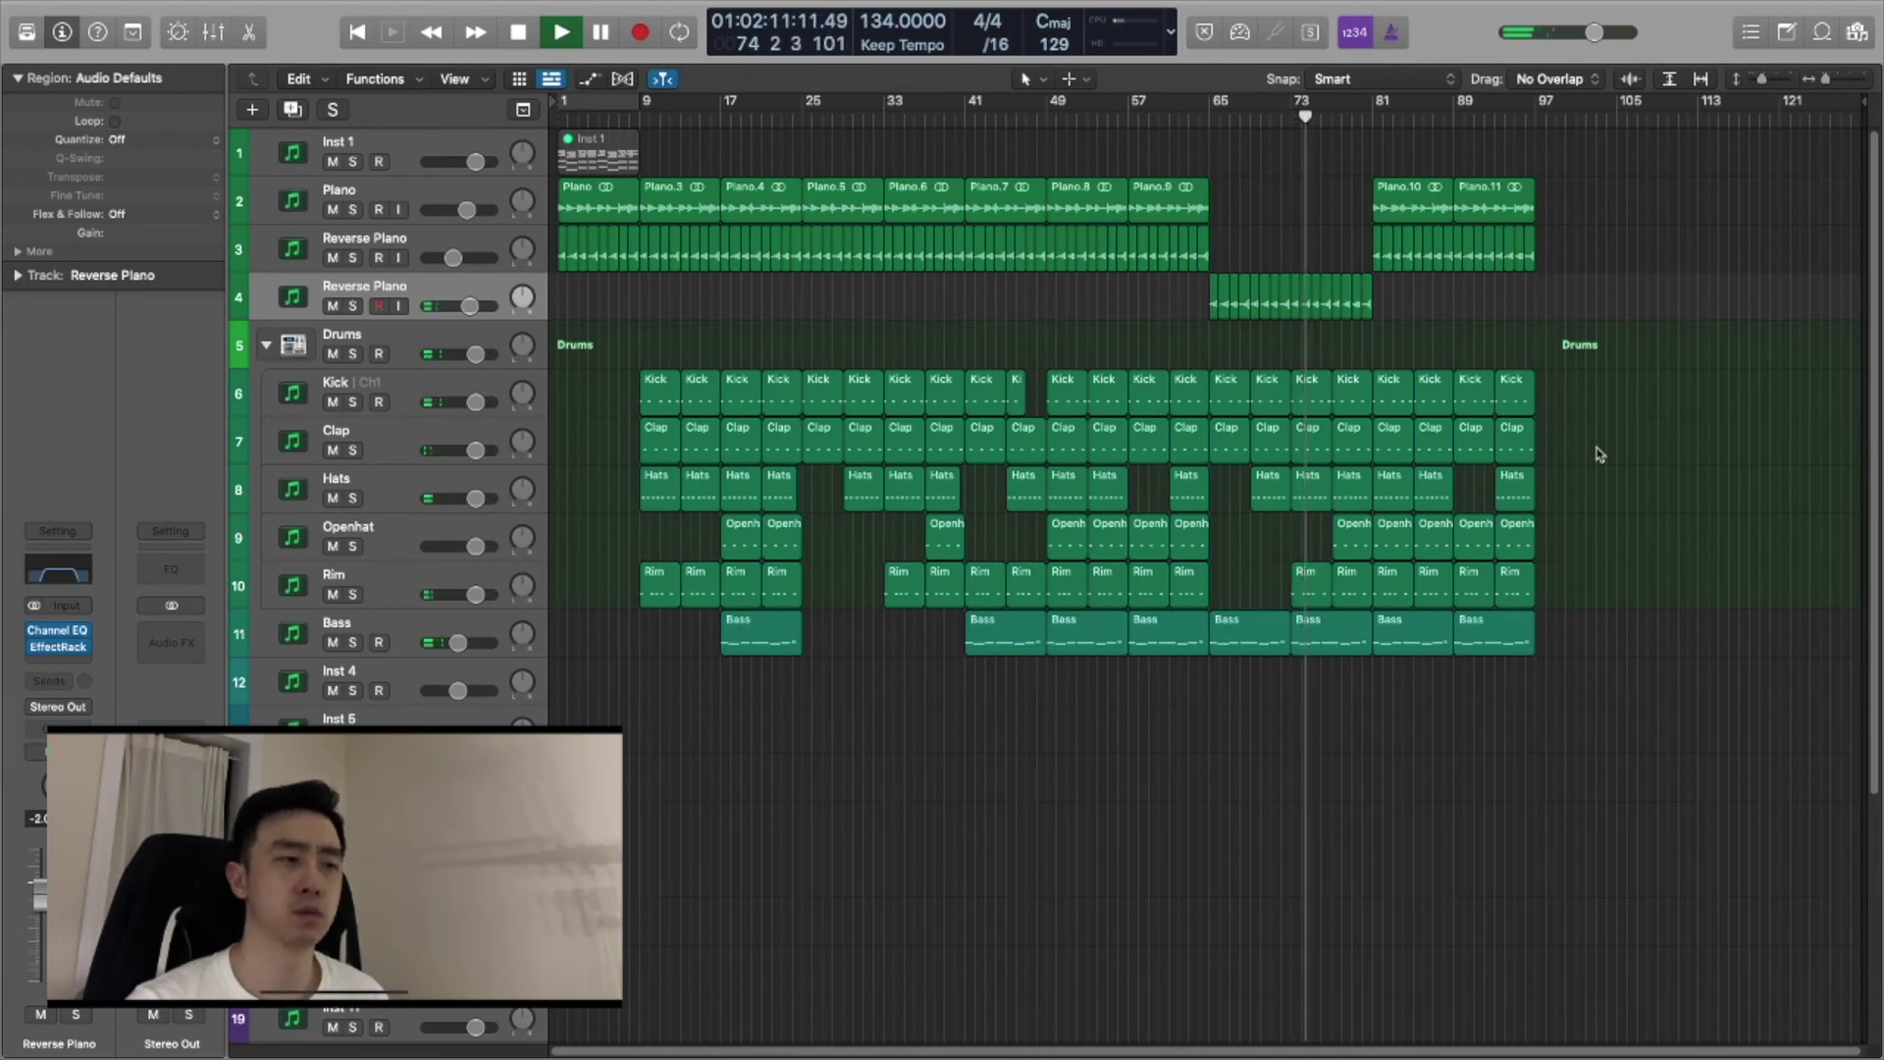
pyautogui.rightClick(1659, 491)
pyautogui.click(1601, 368)
pyautogui.rightClick(1601, 384)
pyautogui.click(1598, 299)
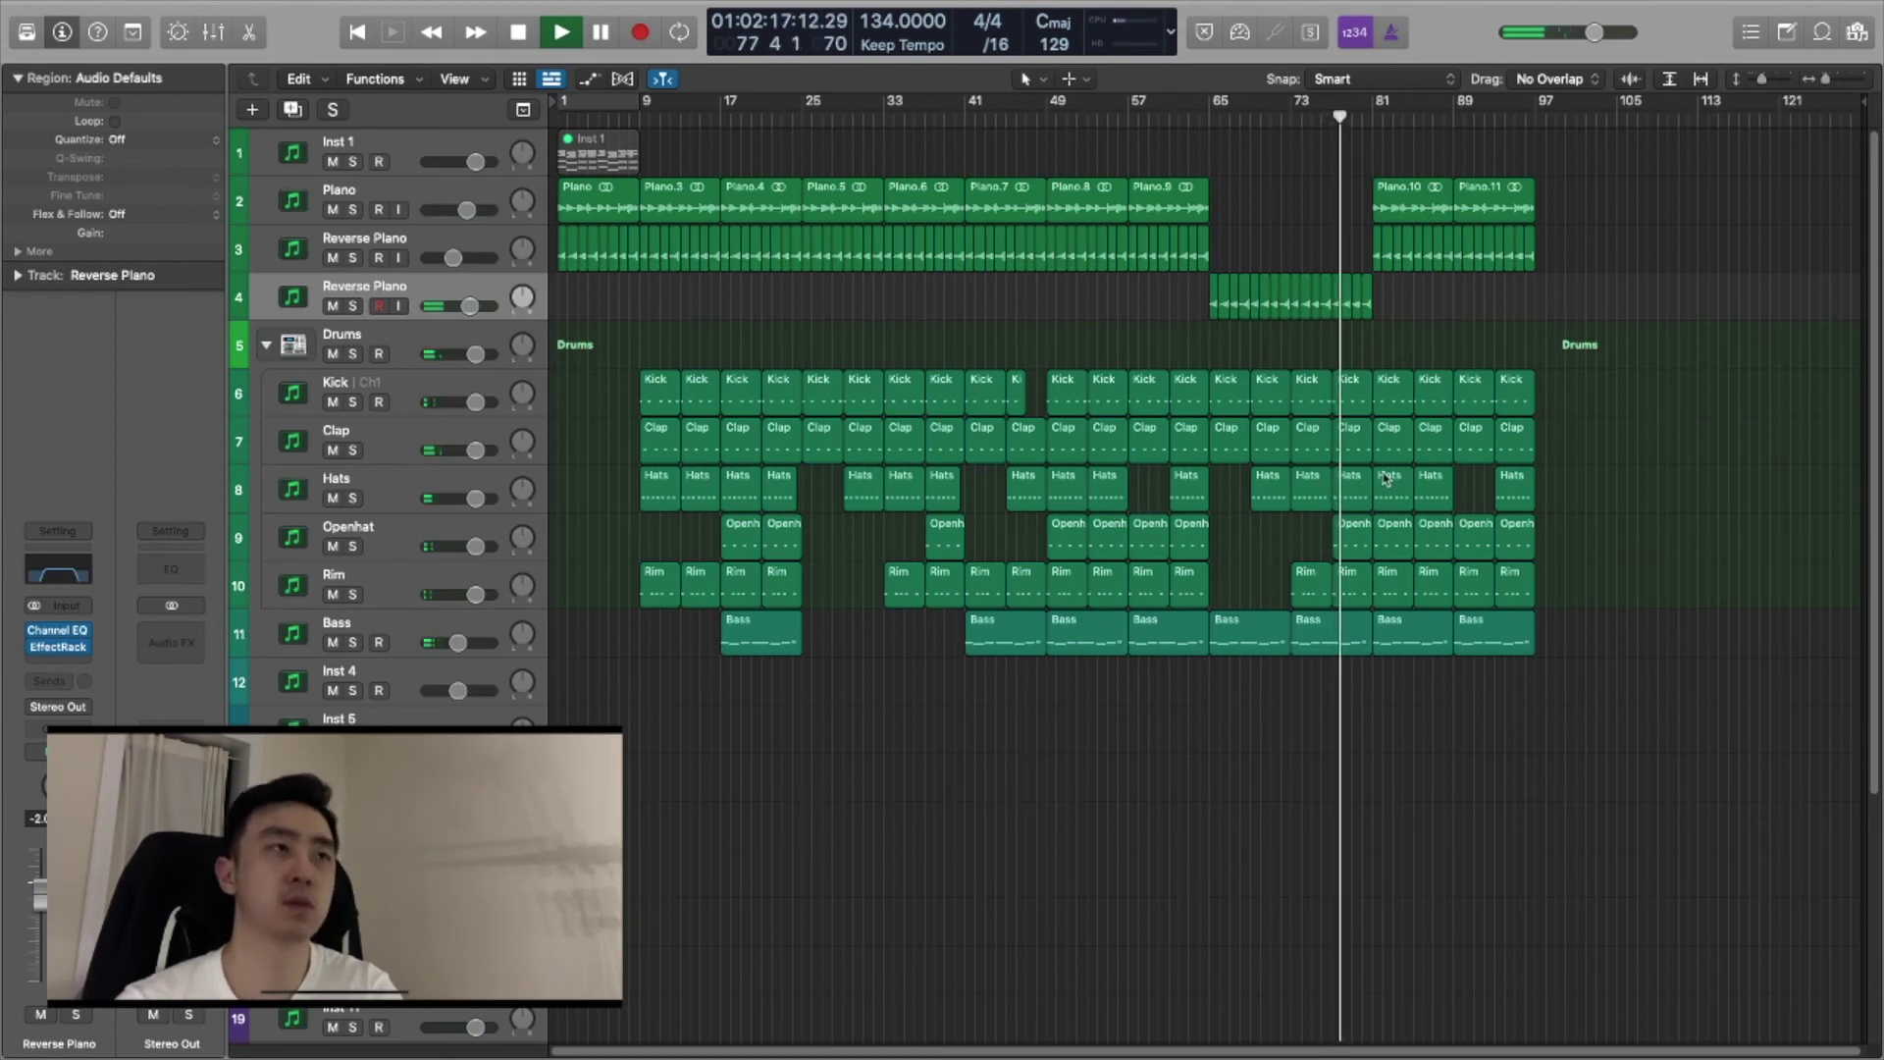
# Remove bar 80 from the Kick, Clap, Hats, Openhat and Rim regions to create a drum dropout before bar 81.
pyautogui.press('super+Right')
pyautogui.press('super+Right')
pyautogui.press('super+Right')
pyautogui.press('super+Right')
pyautogui.press('super+Right')
pyautogui.press('super+Right')
pyautogui.moveTo(1417, 365); pyautogui.dragTo(1423, 589)
pyautogui.click(1379, 120)
pyautogui.click(1453, 547)
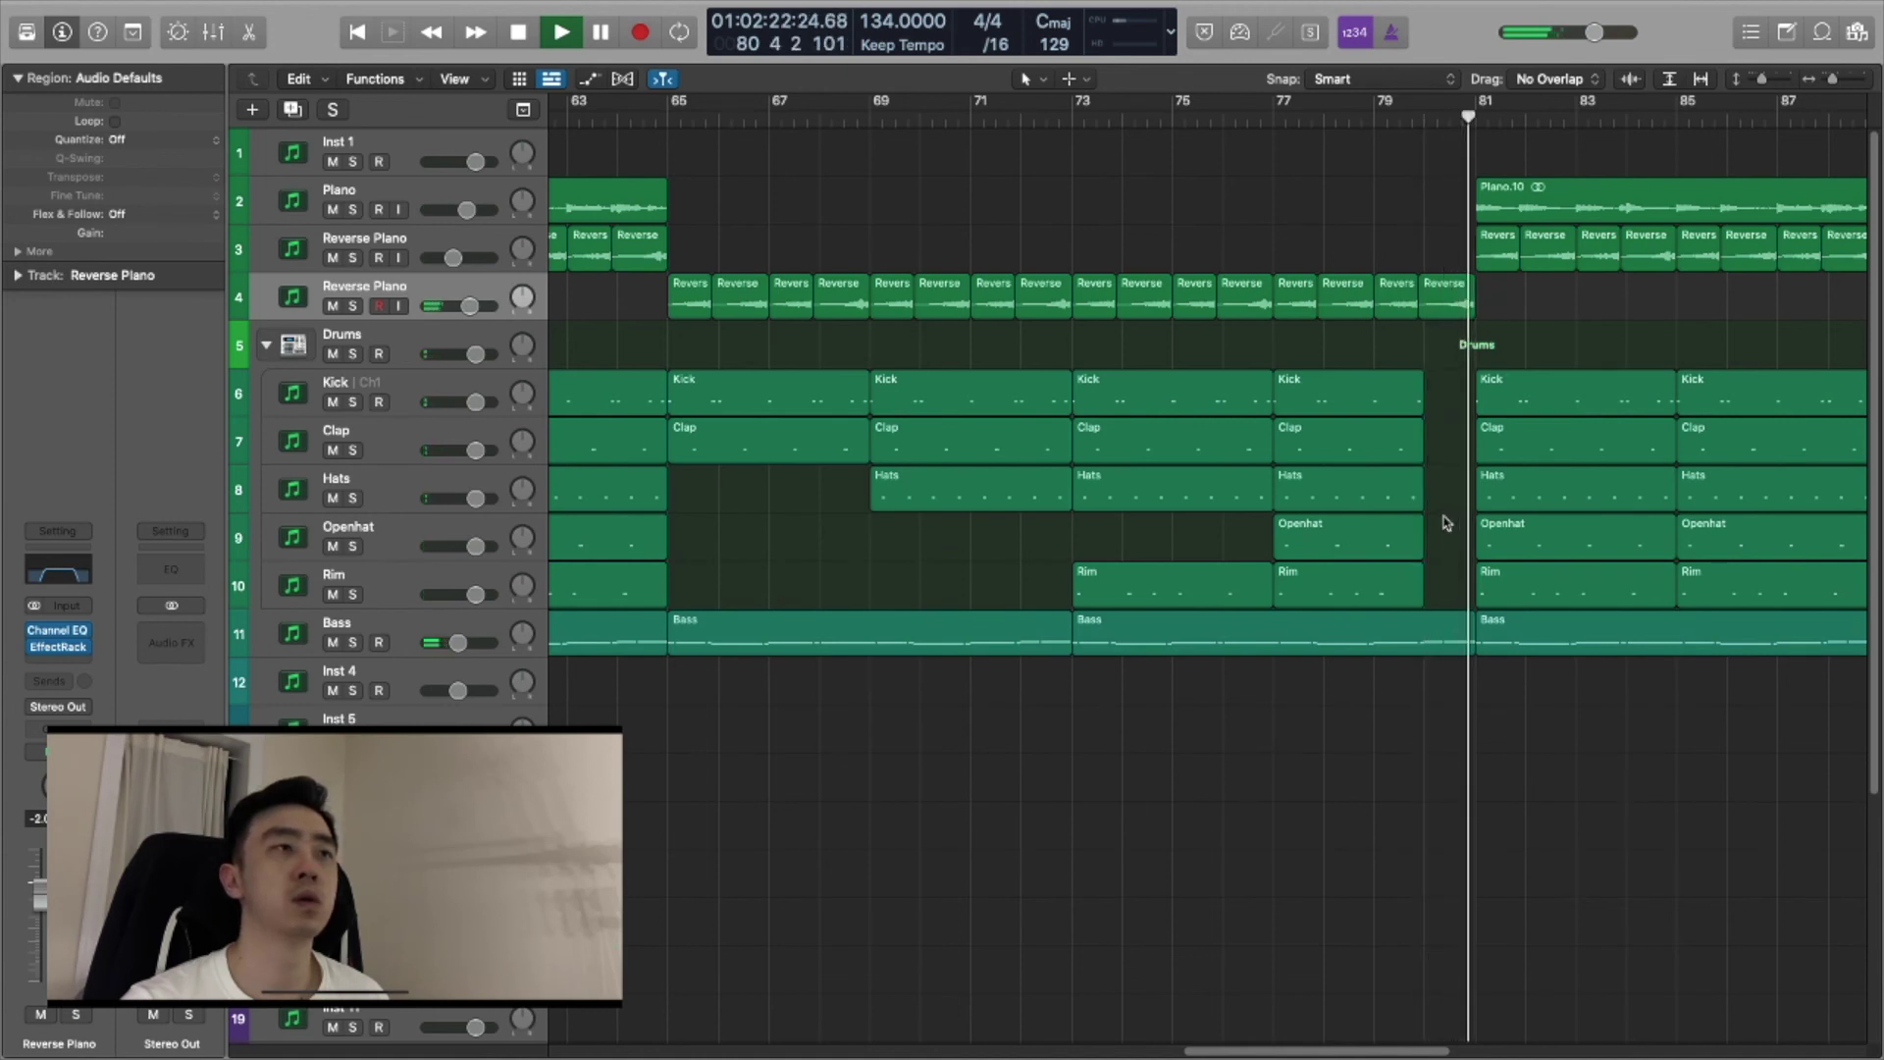
pyautogui.press('super+Left')
pyautogui.press('super+Left')
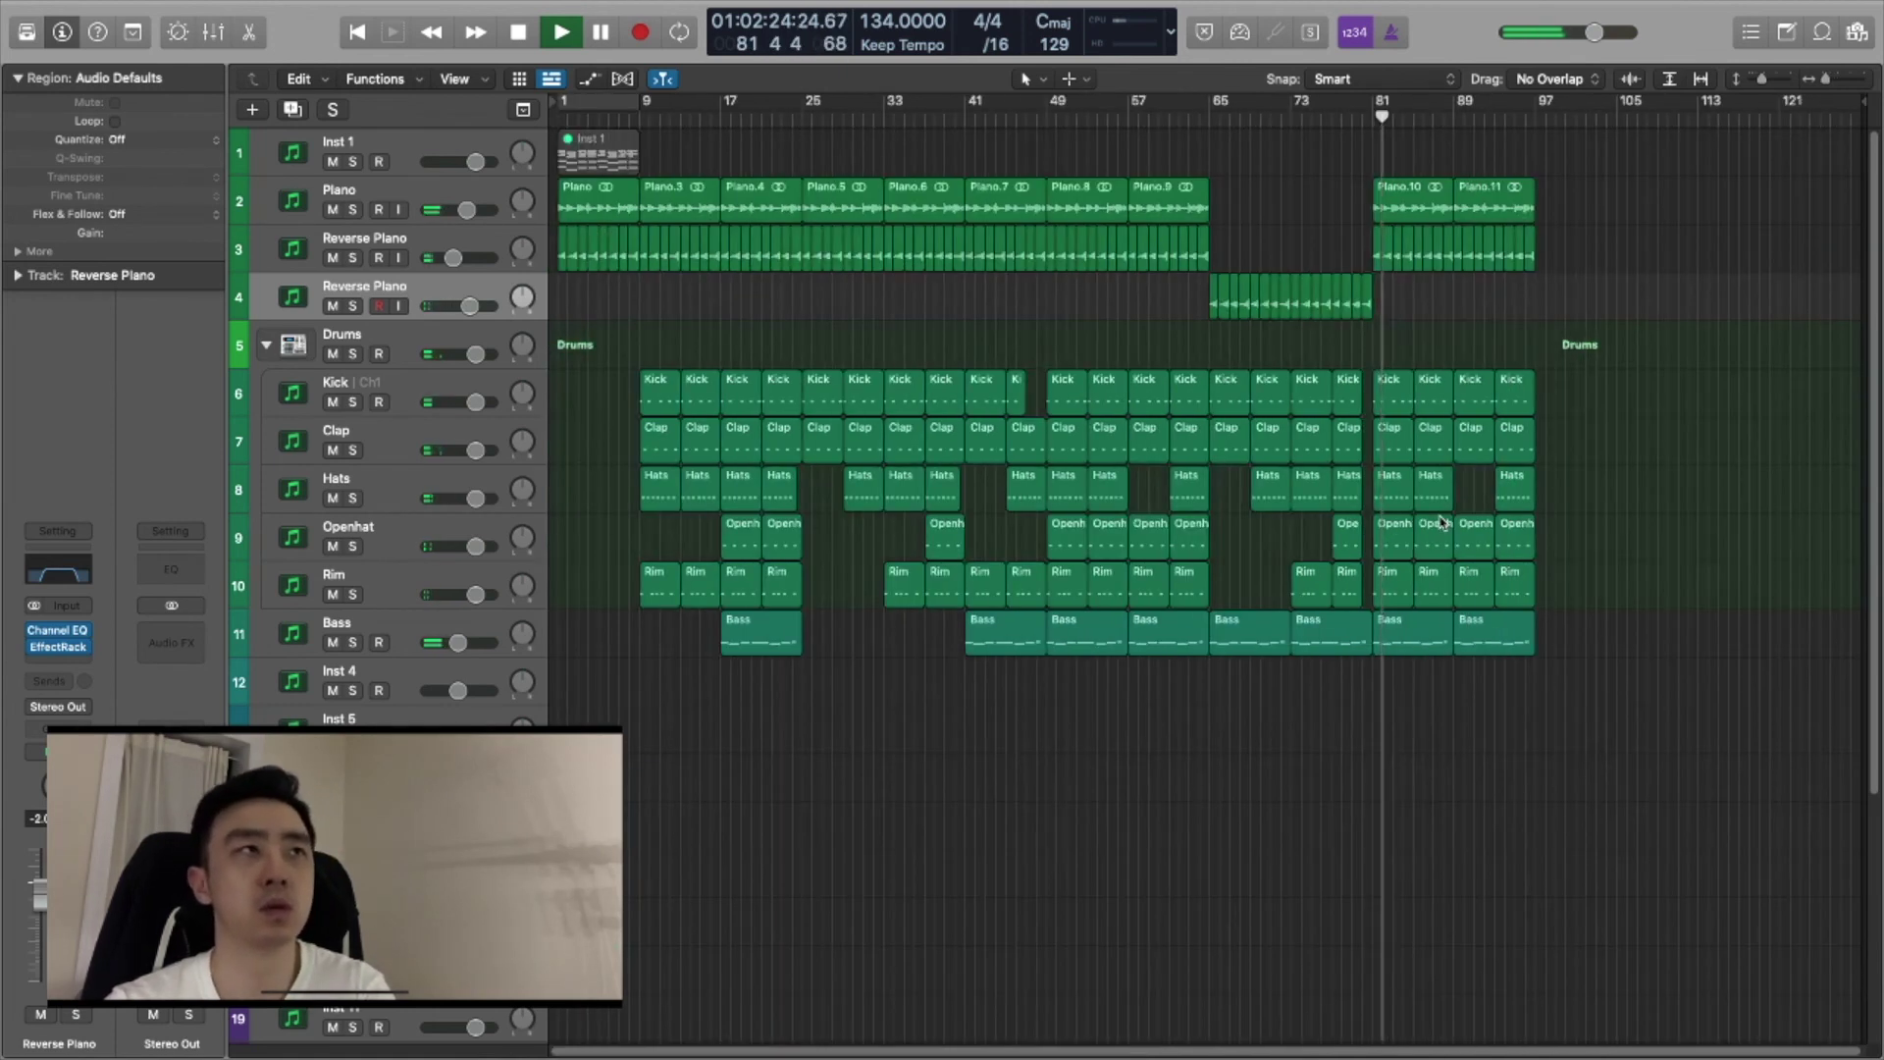
# Lower the second Reverse Piano track's volume to about -2.7 dB.
pyautogui.moveTo(469, 308); pyautogui.dragTo(468, 308)
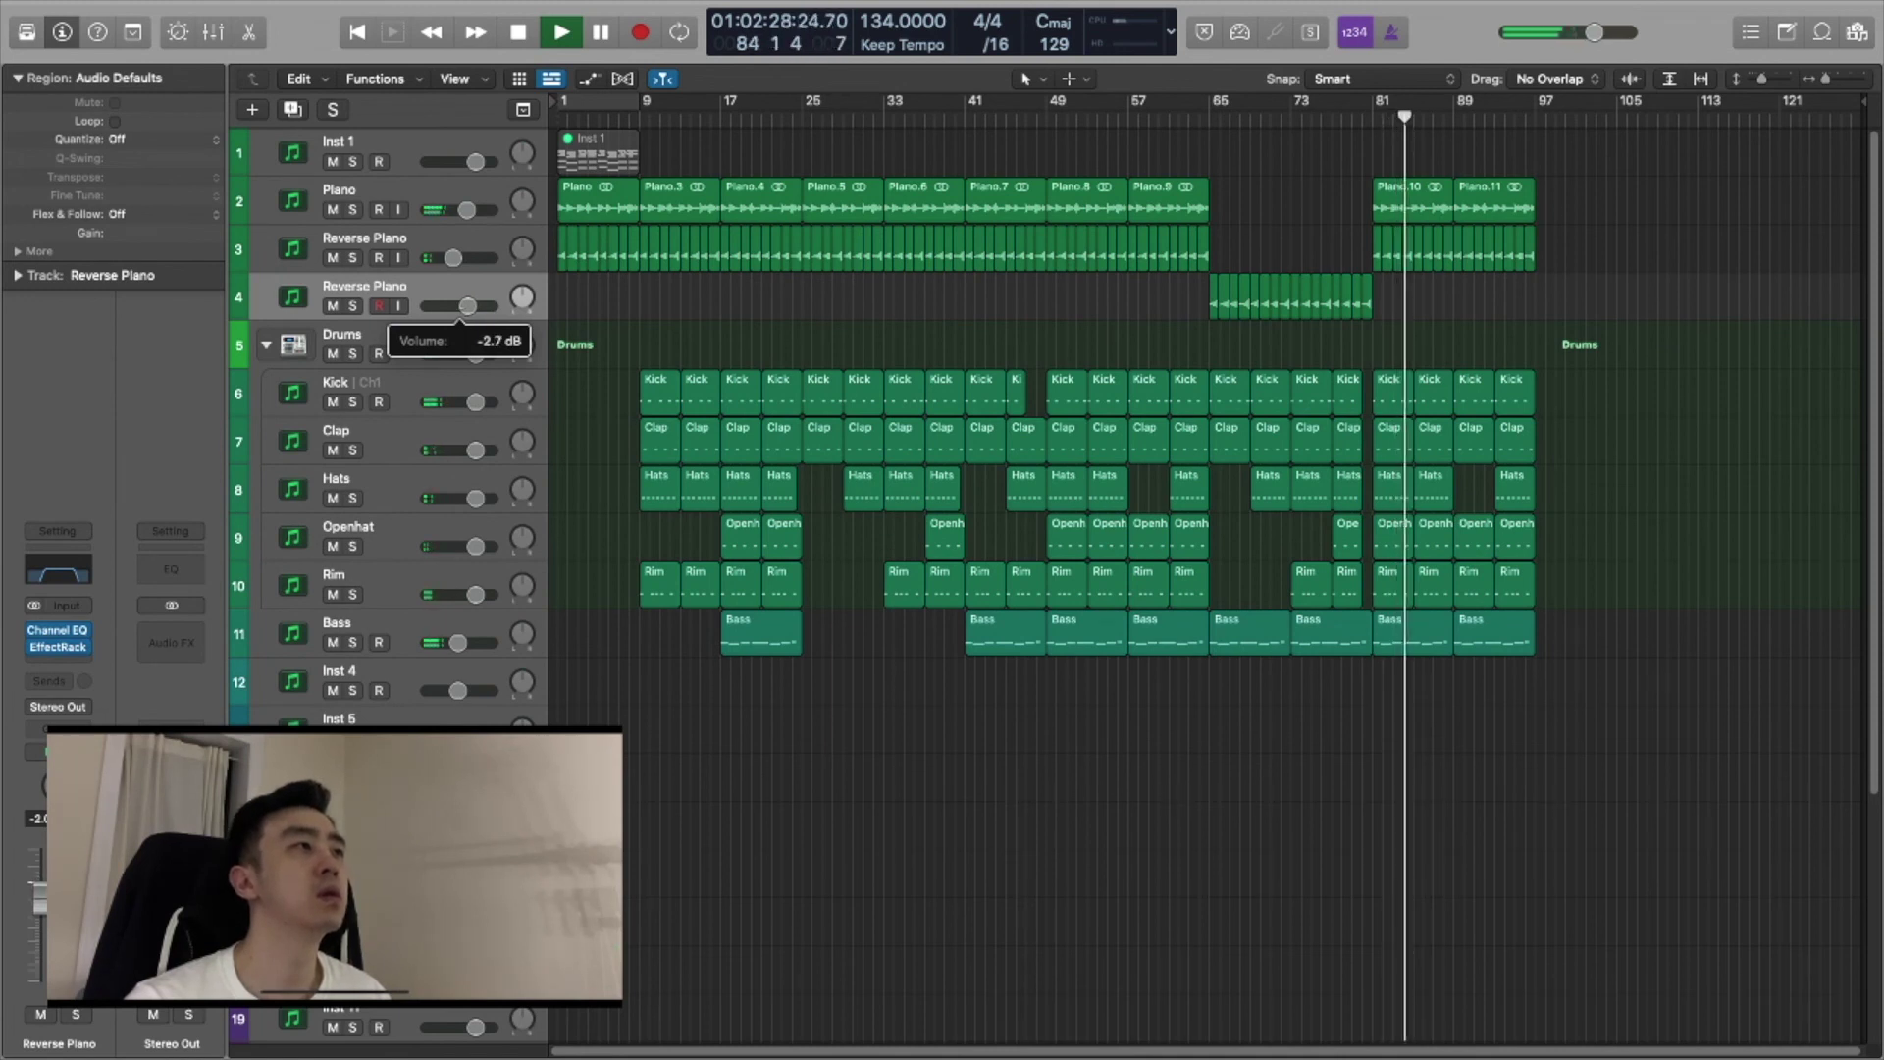
pyautogui.moveTo(468, 306); pyautogui.dragTo(467, 306)
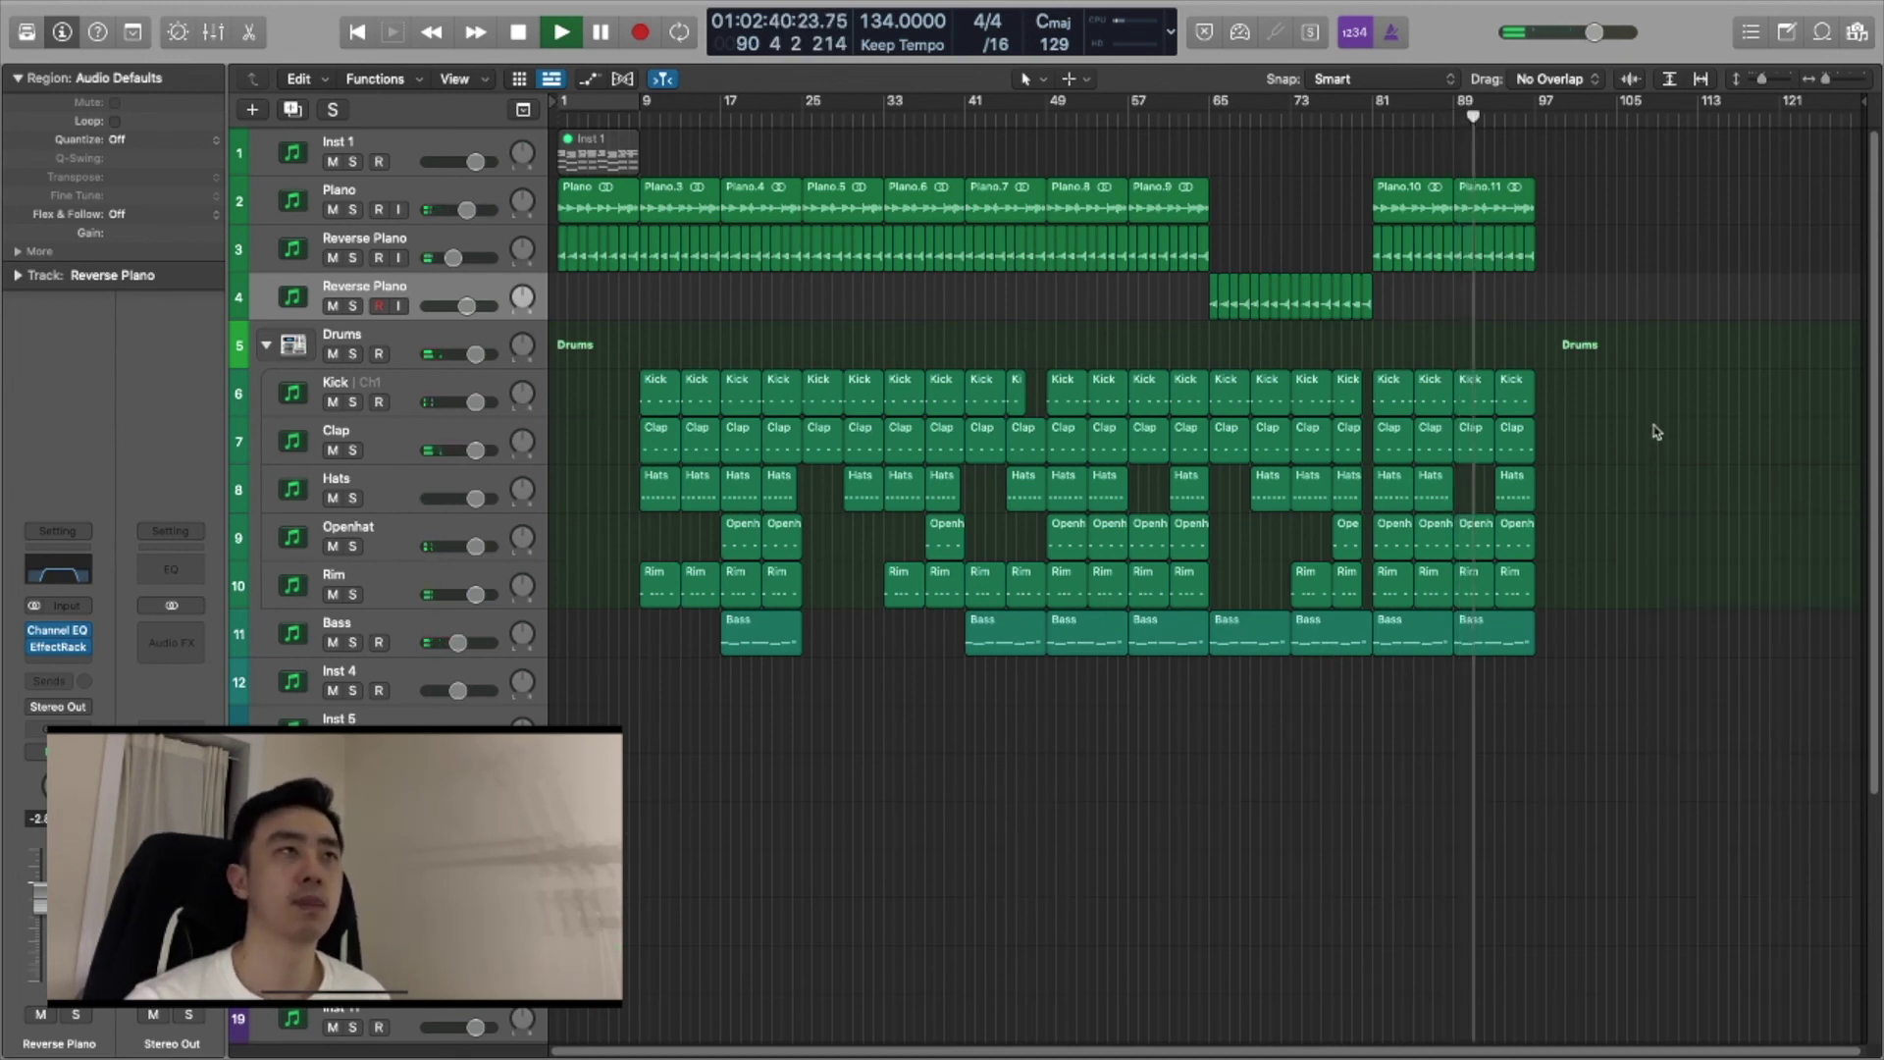
# Select the Piano.11 region, and select the closing Reverse Piano regions beneath it.
pyautogui.moveTo(1584, 303); pyautogui.dragTo(1524, 170)
pyautogui.click(1591, 324)
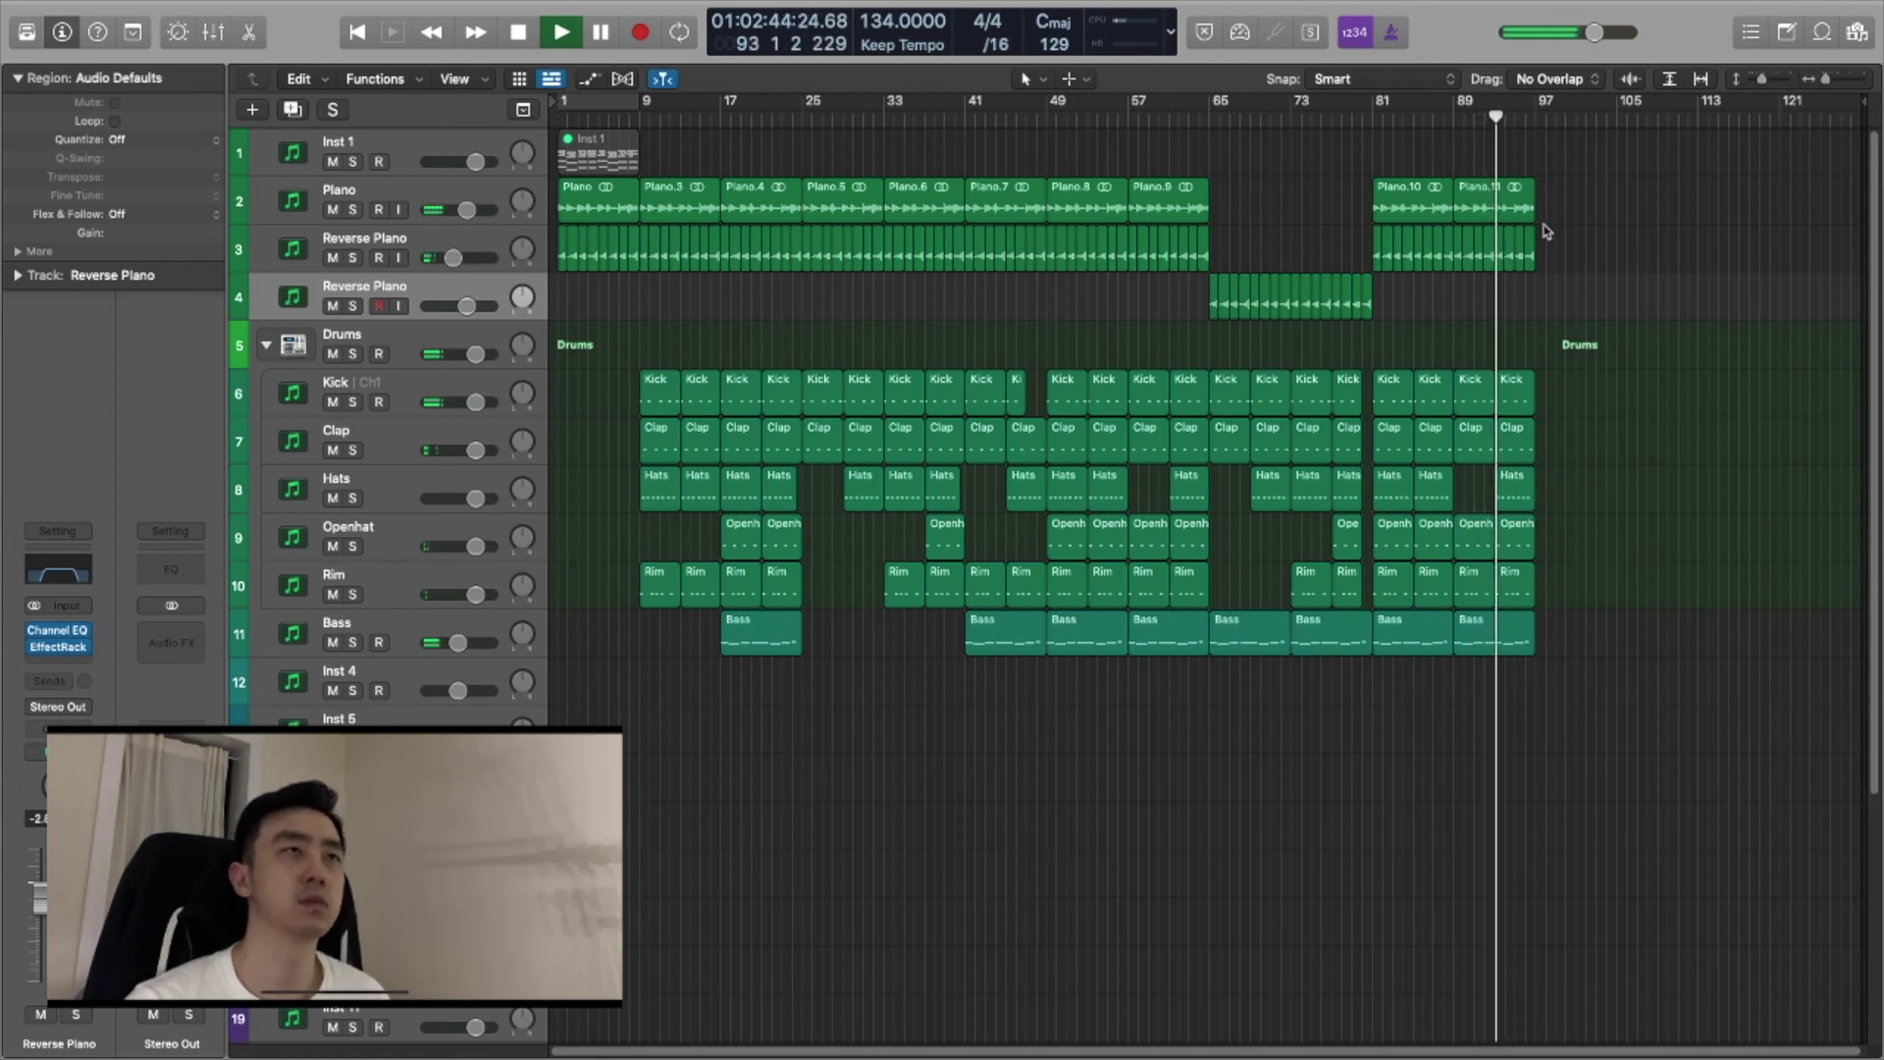
pyautogui.click(1477, 205)
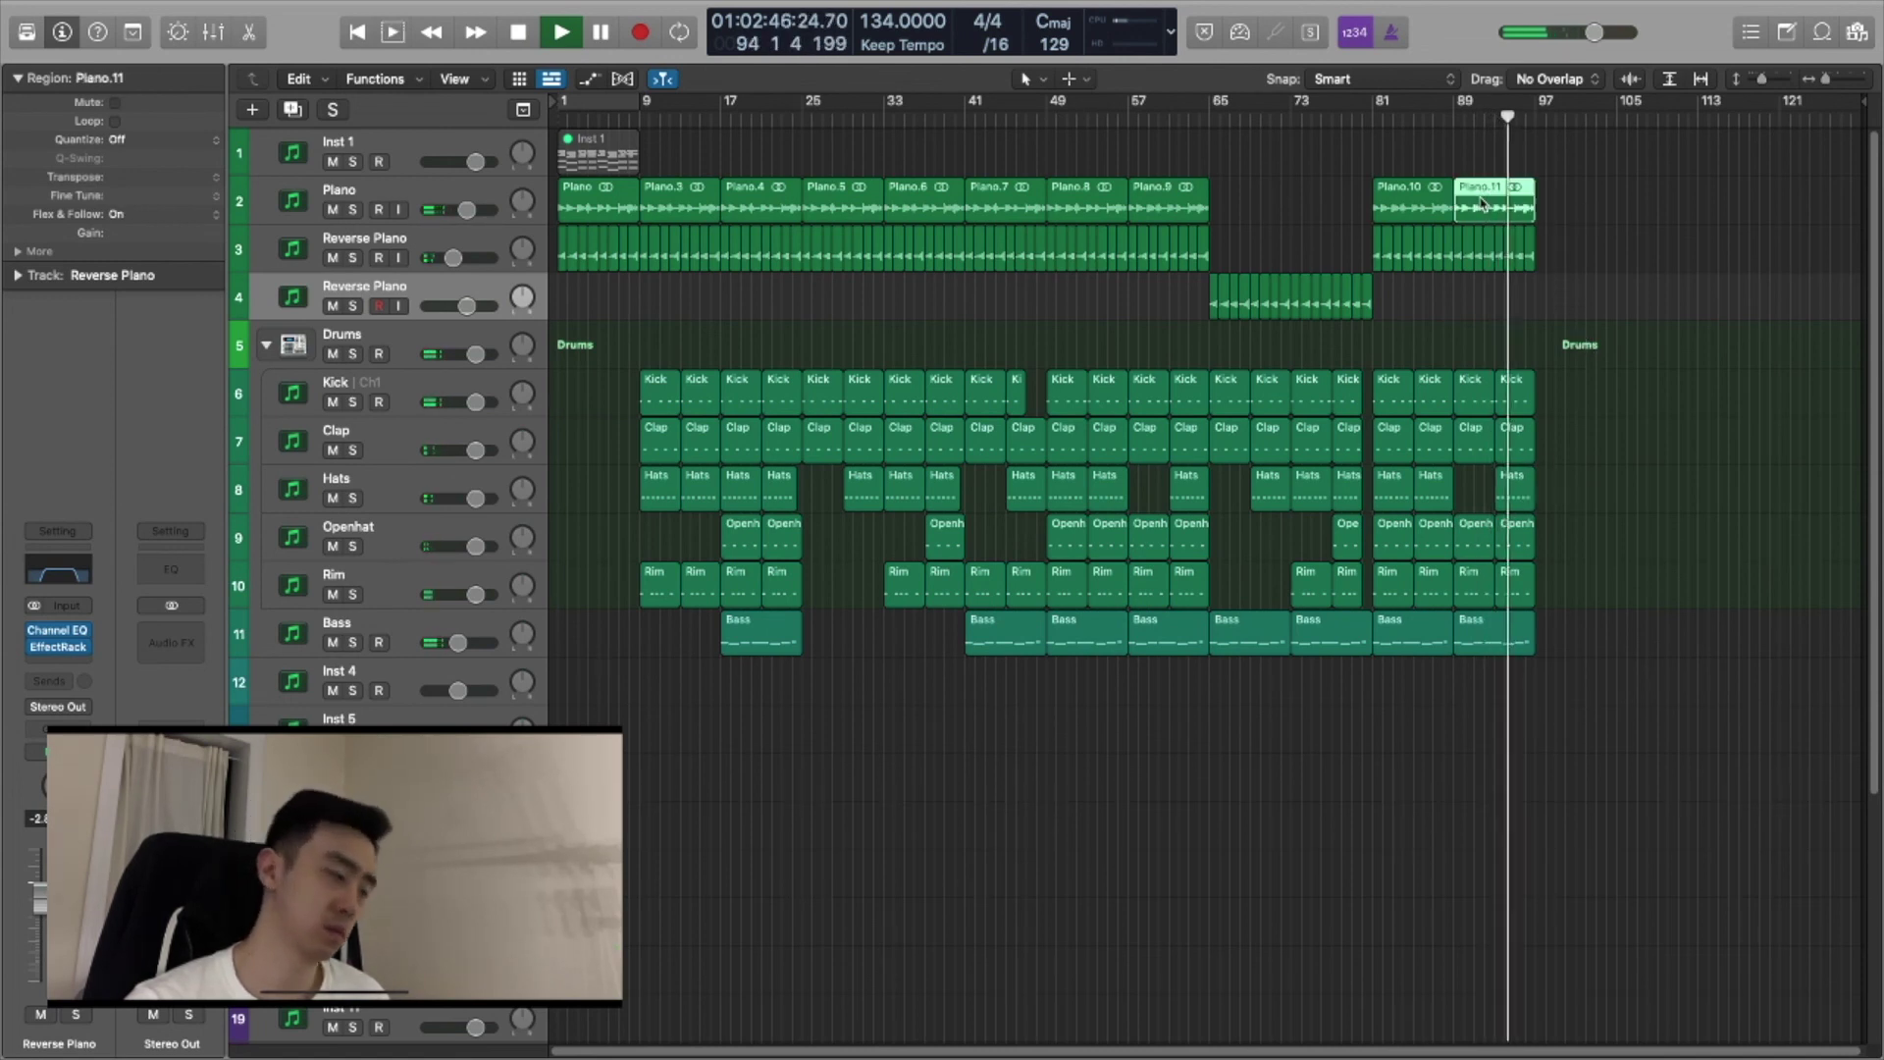
pyautogui.moveTo(1549, 287); pyautogui.dragTo(1493, 260)
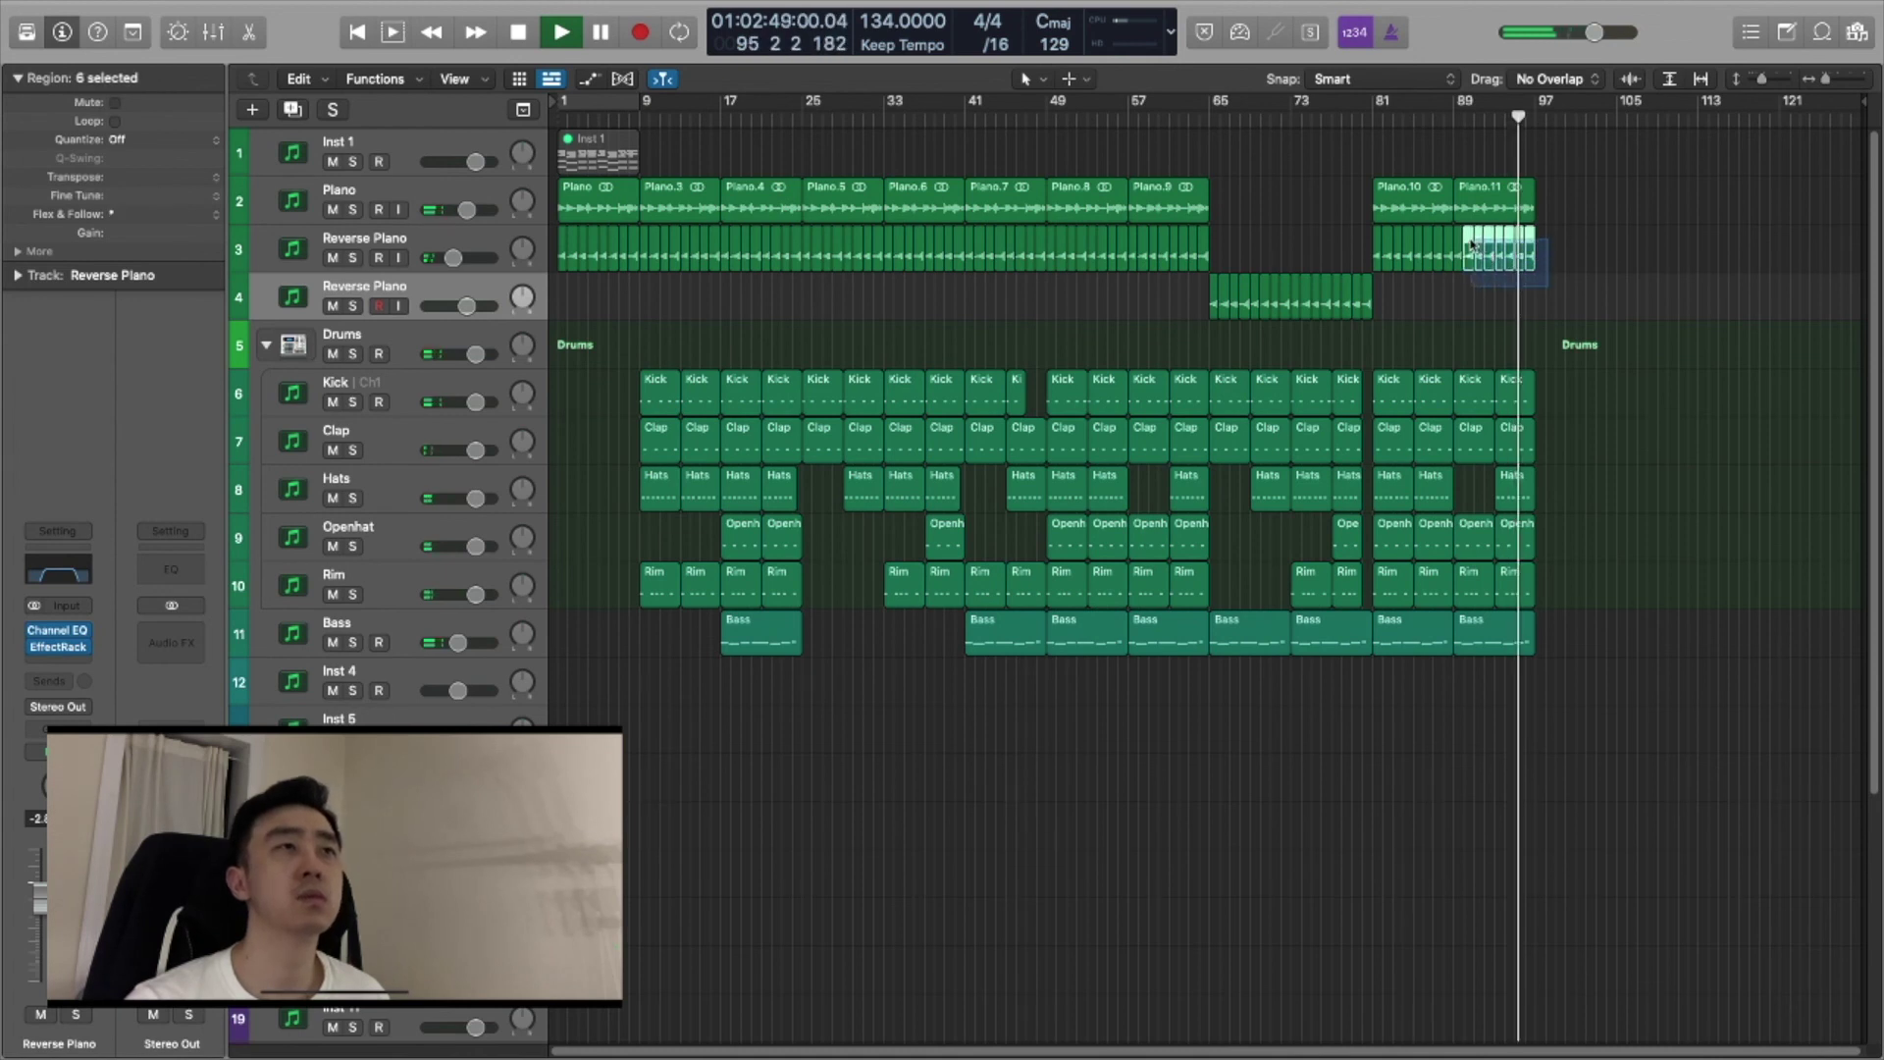